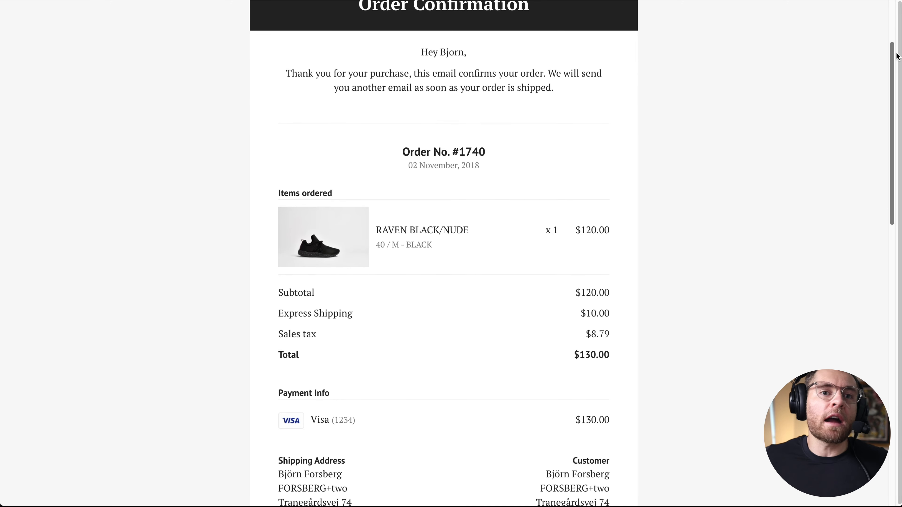
scroll(444, 253, "down", 12)
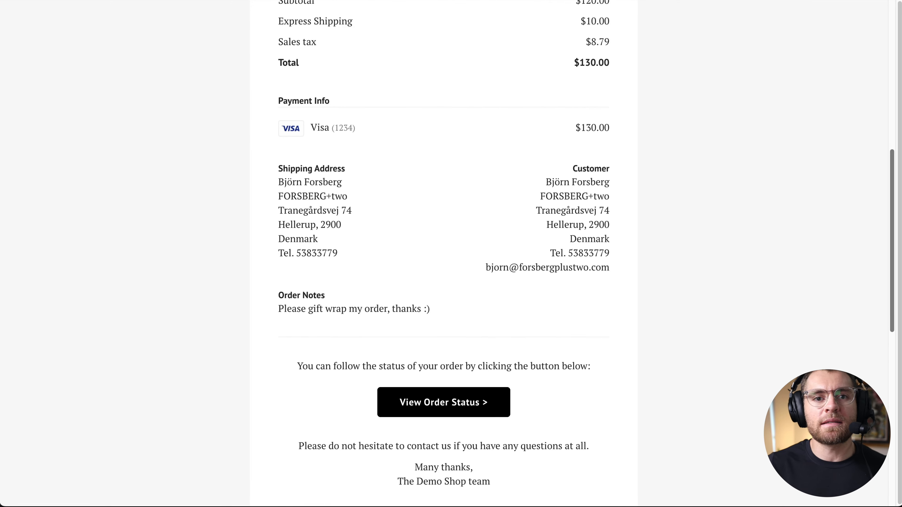
scroll(444, 254, "down", 4)
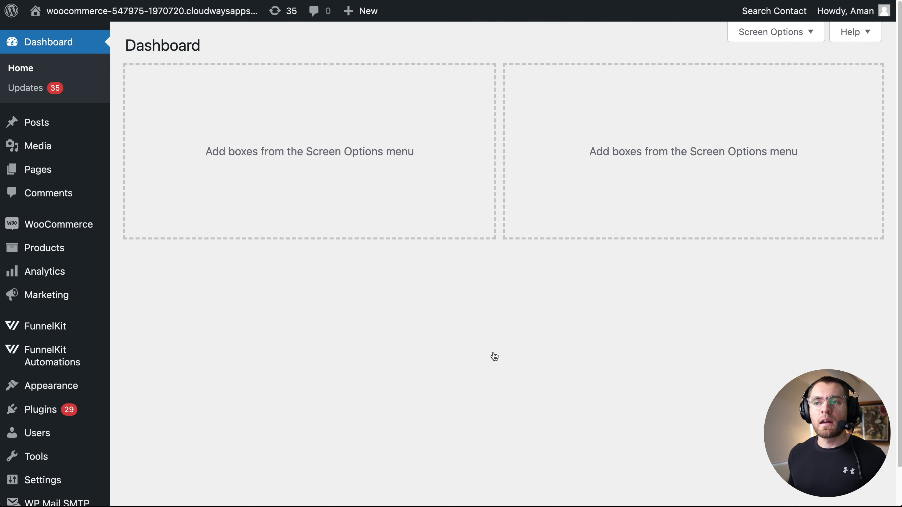
- Create a next-gen FunnelKit automation from scratch named "Send Order Receipt"
mouse_move(84, 354)
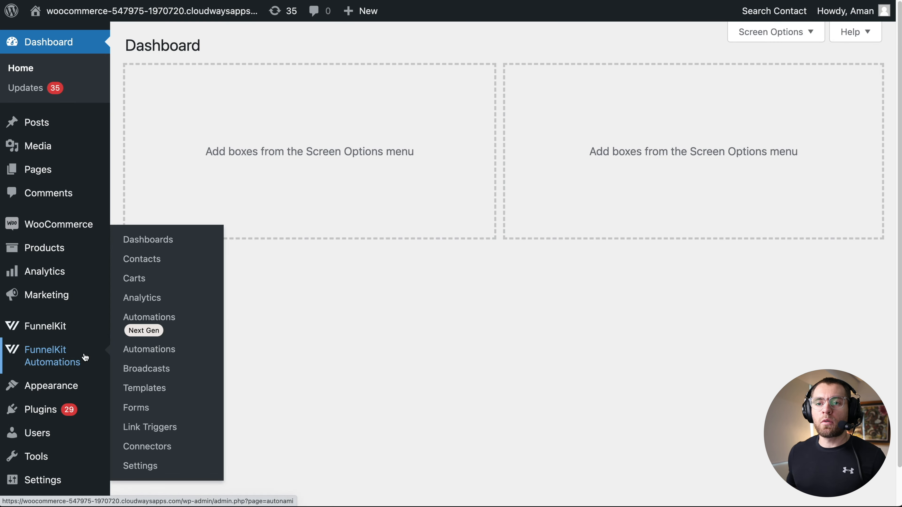
left_click(160, 317)
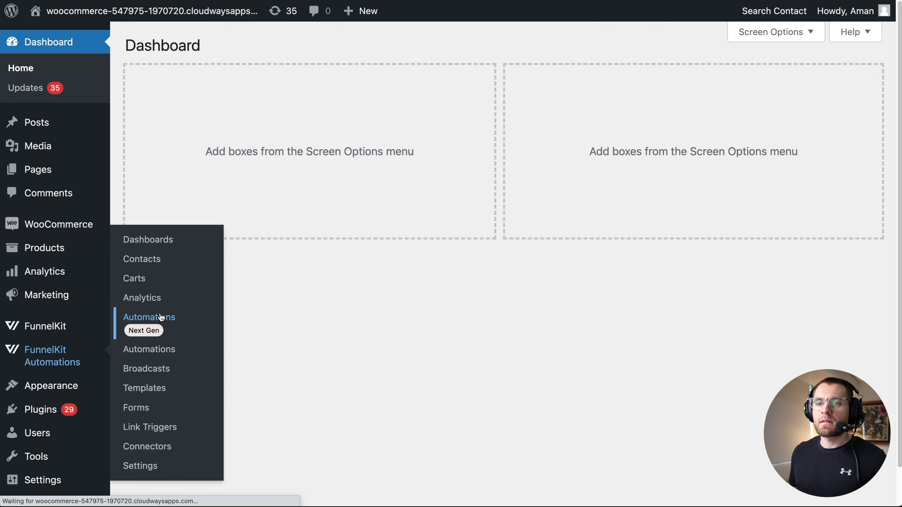
left_click(820, 93)
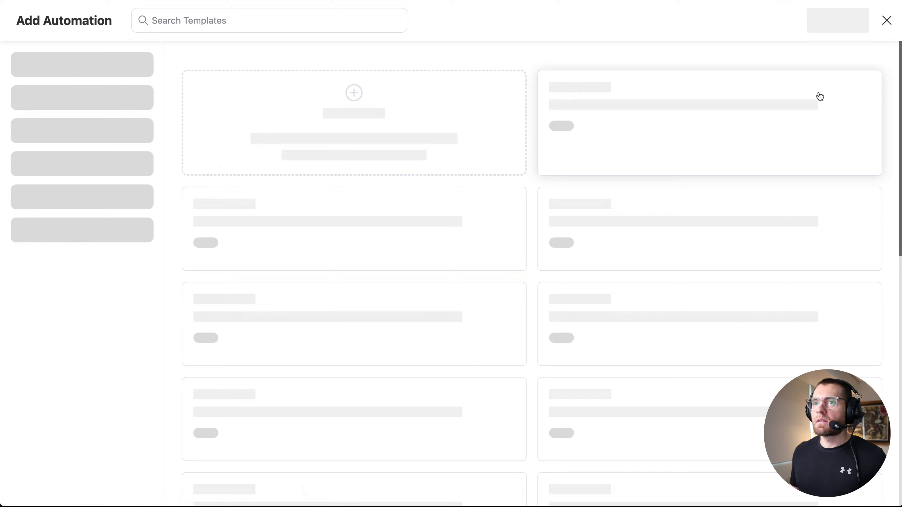
left_click(428, 106)
type("Send Order Receipt")
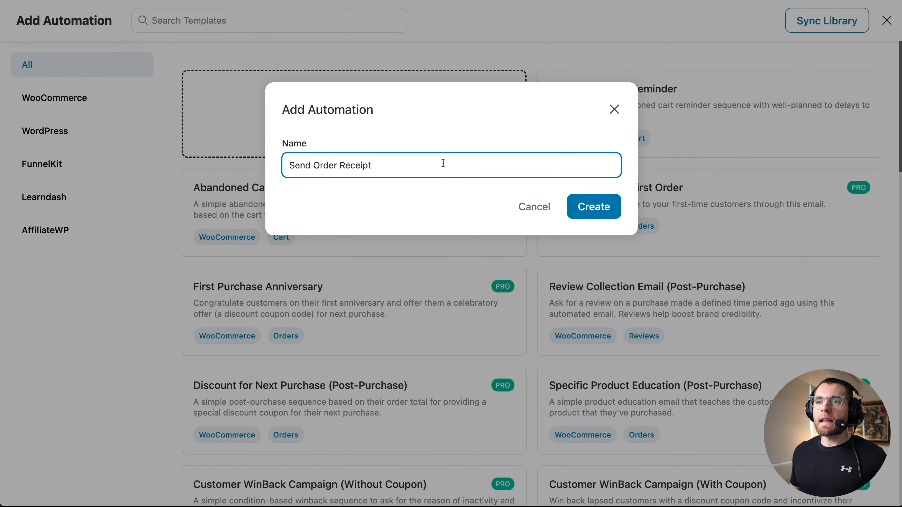
left_click(591, 208)
- Set the automation's trigger event to WooCommerce's Order Status Changed
left_click(540, 173)
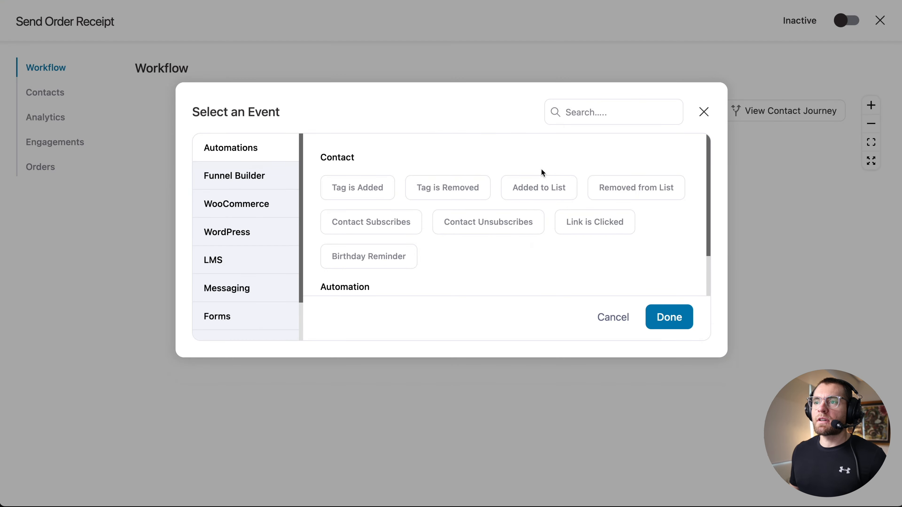
left_click(257, 202)
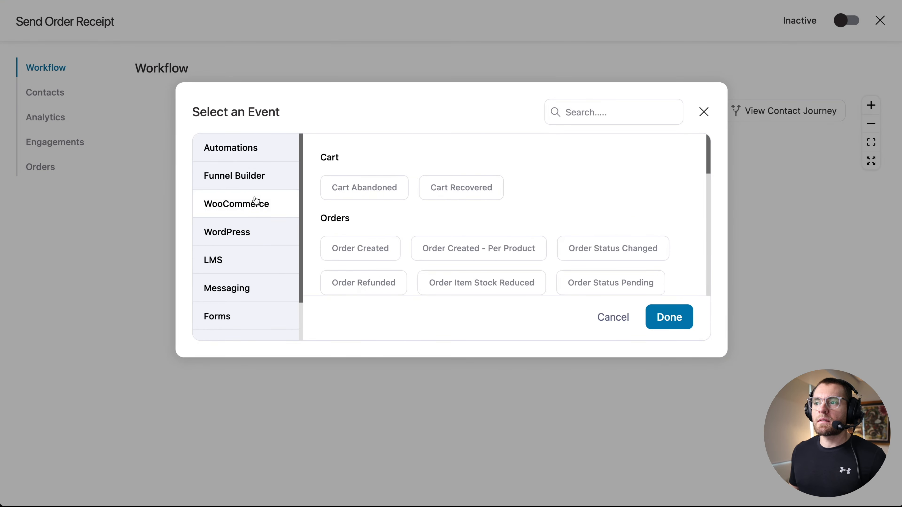
left_click_drag(708, 162, 709, 179)
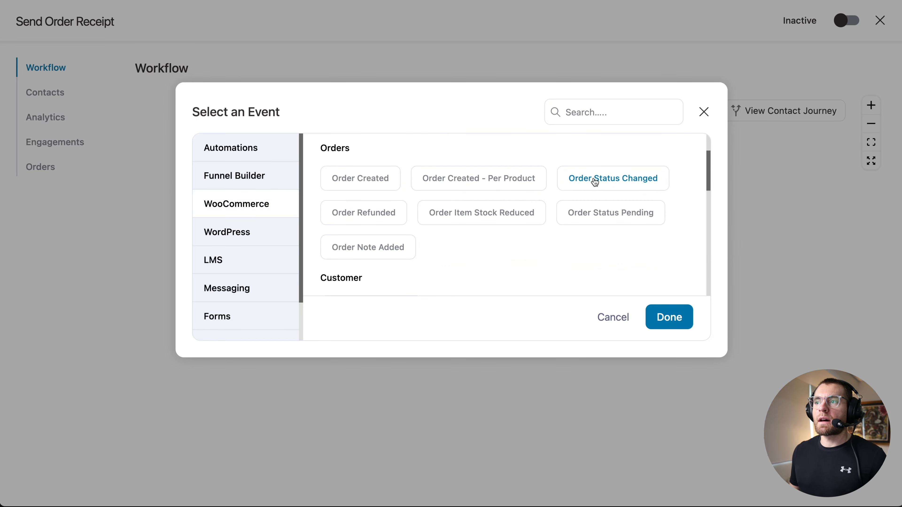
left_click(608, 182)
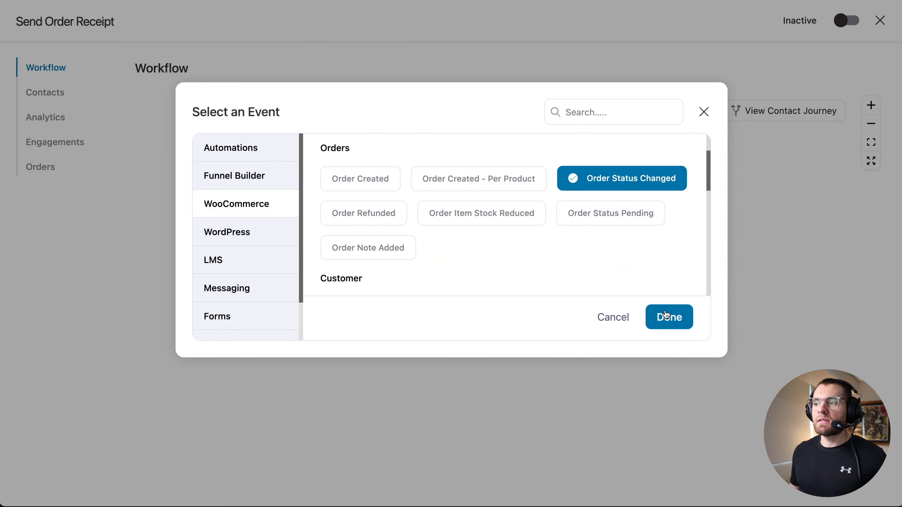
left_click(668, 319)
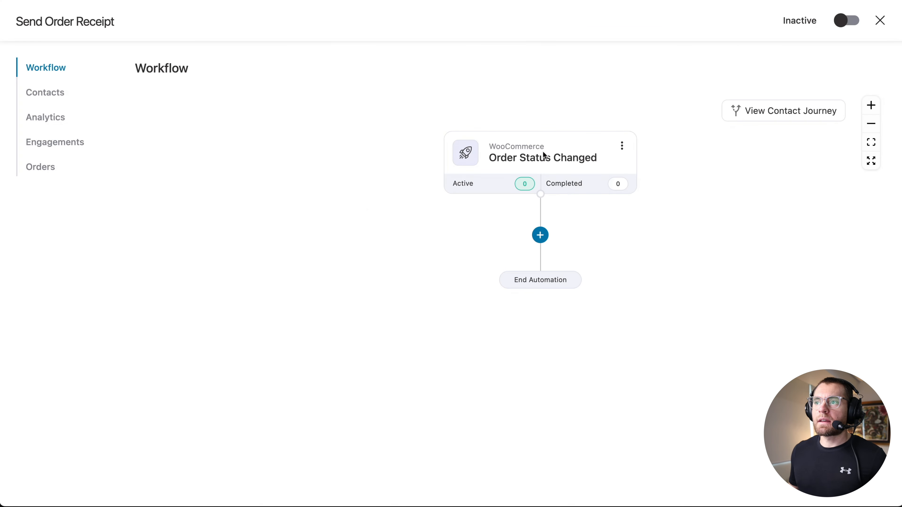
- Configure the Order Status Changed trigger to fire on status Processing and run multiple times per contact, and save it
left_click(545, 156)
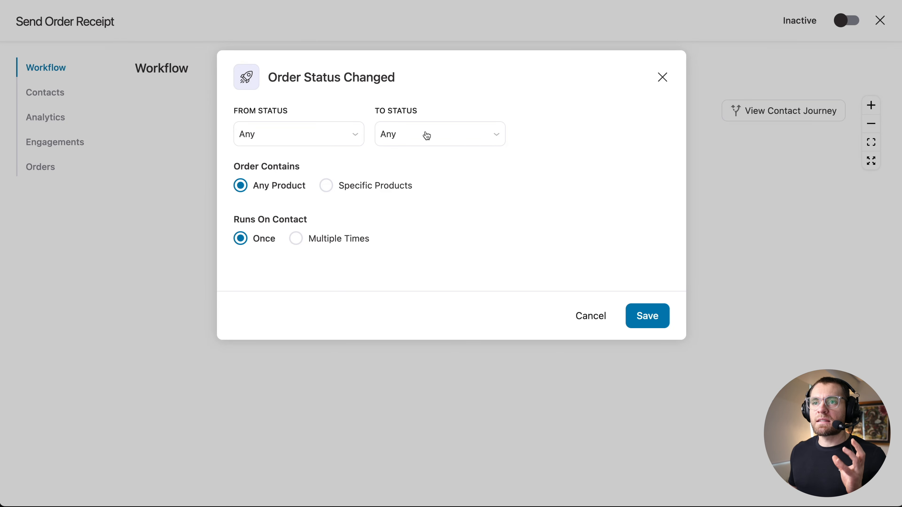
left_click(426, 136)
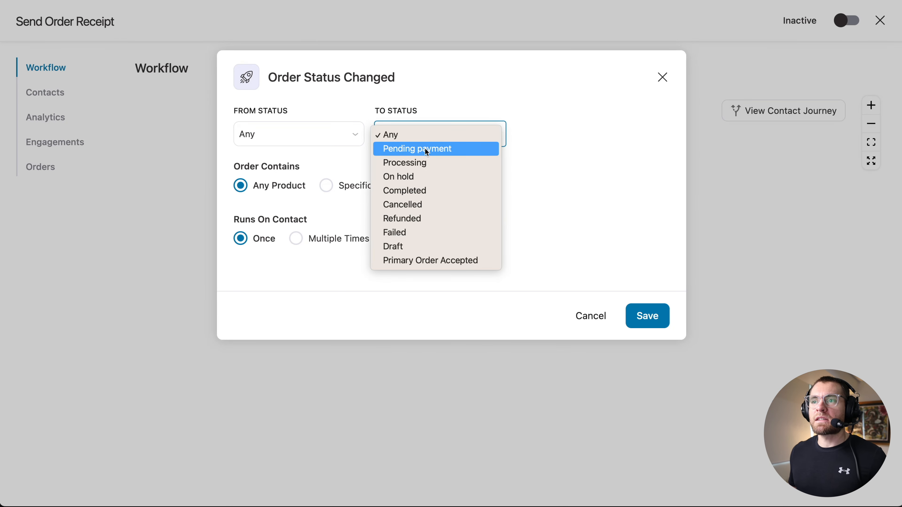
left_click(427, 163)
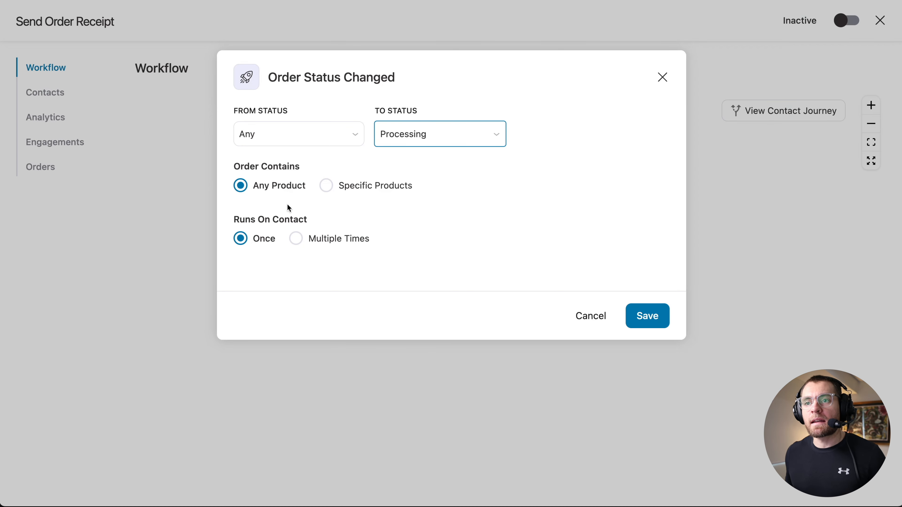
left_click(295, 244)
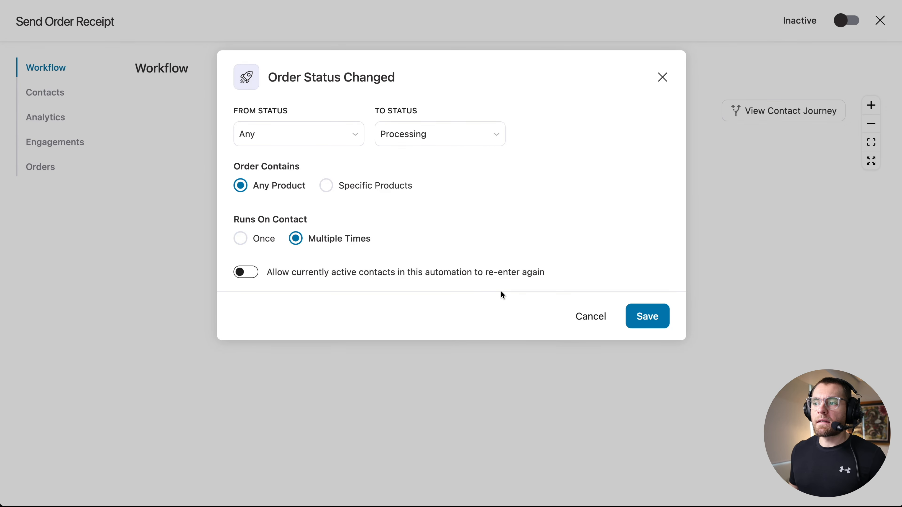
left_click(644, 317)
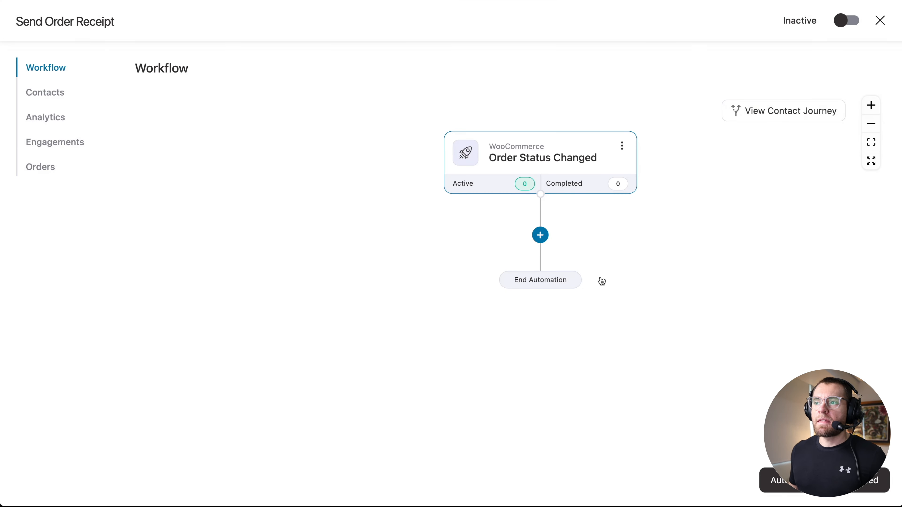
- Add a Send Email action after the Order Status Changed trigger
left_click(543, 236)
left_click(513, 292)
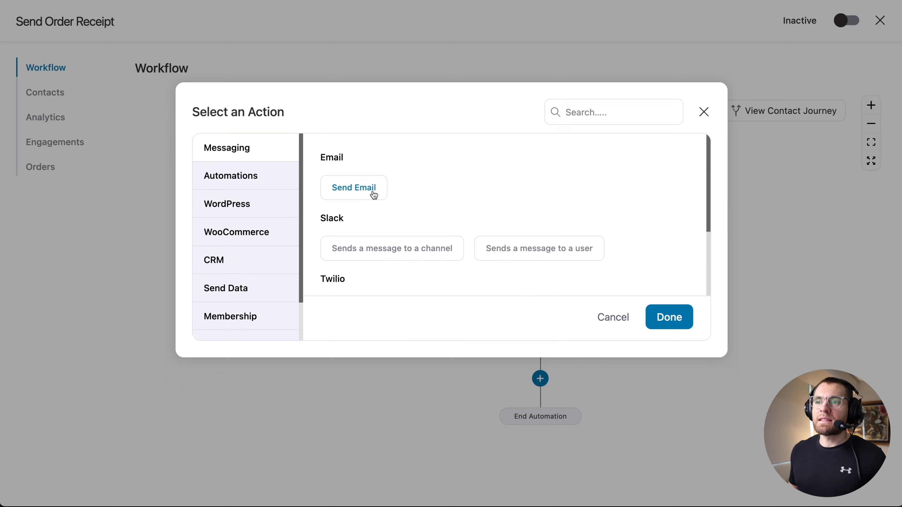
left_click(374, 194)
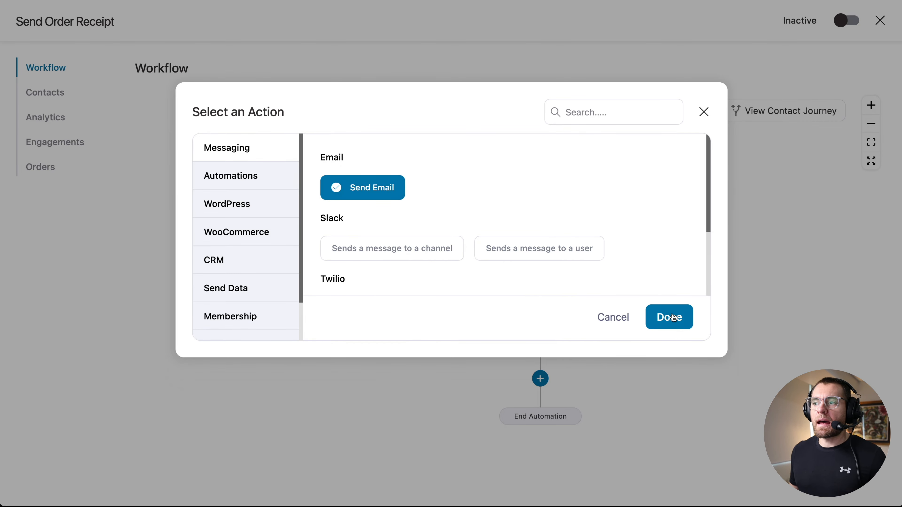
left_click(679, 319)
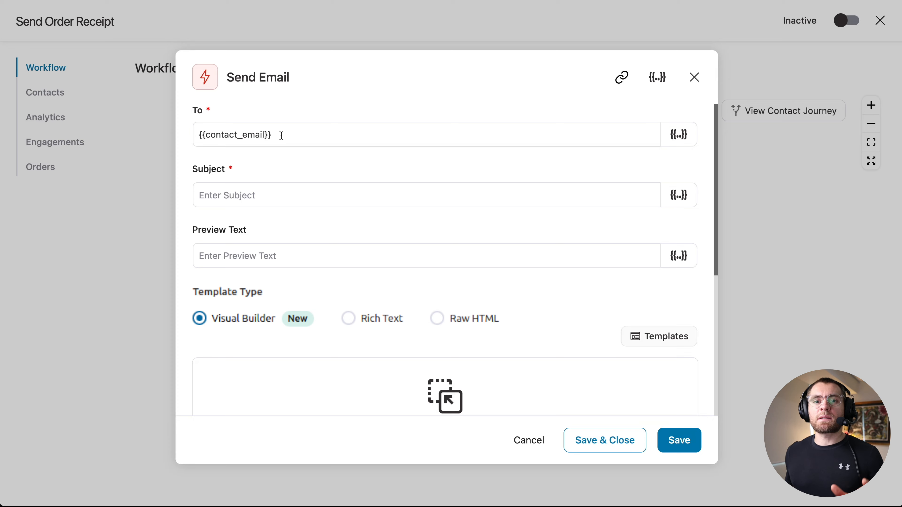
- Set the email subject to "Thank you for your Order" and launch the visual builder for its content
left_click(285, 190)
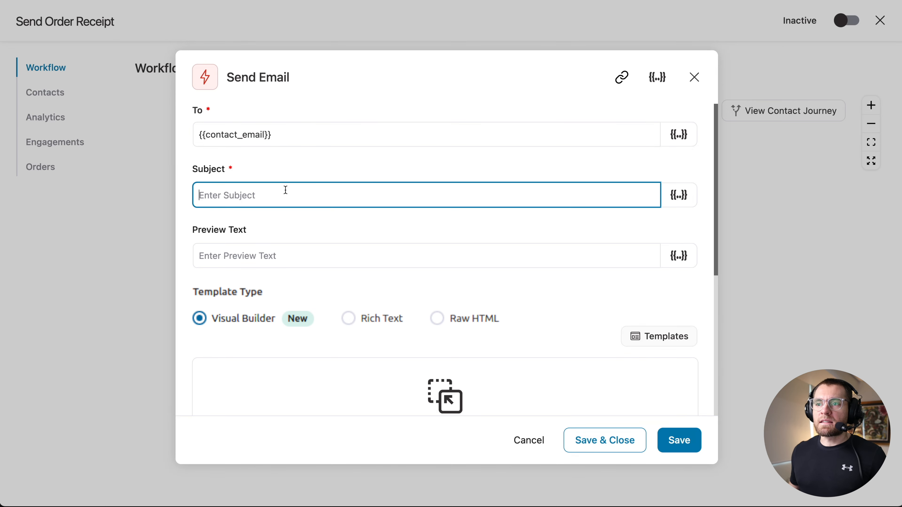
type("Thank you for your Order")
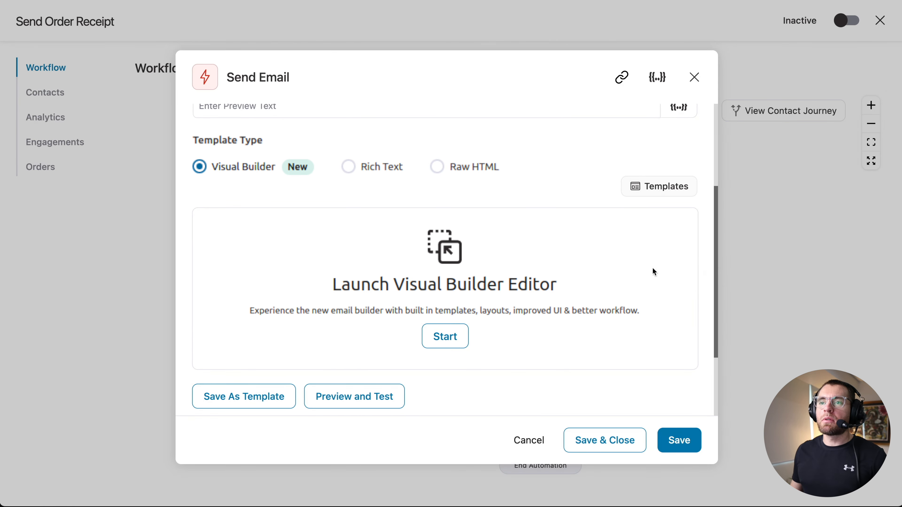
left_click(442, 328)
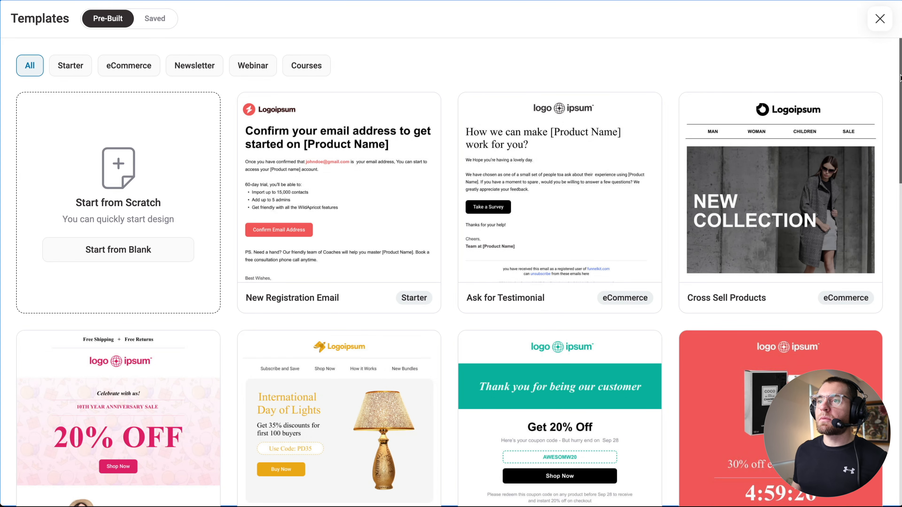
- Look through the pre-built email templates for a suitable order confirmation layout
scroll(900, 77, "down", 4)
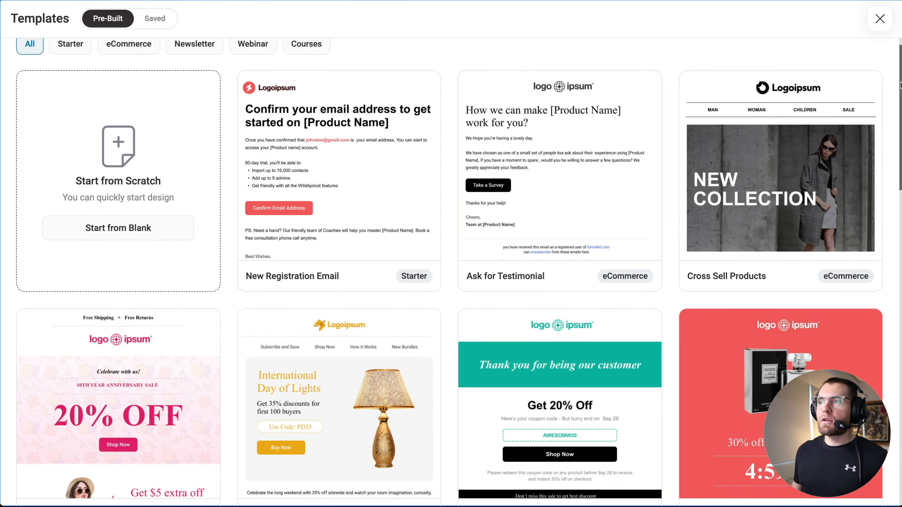
scroll(451, 273, "down", 4)
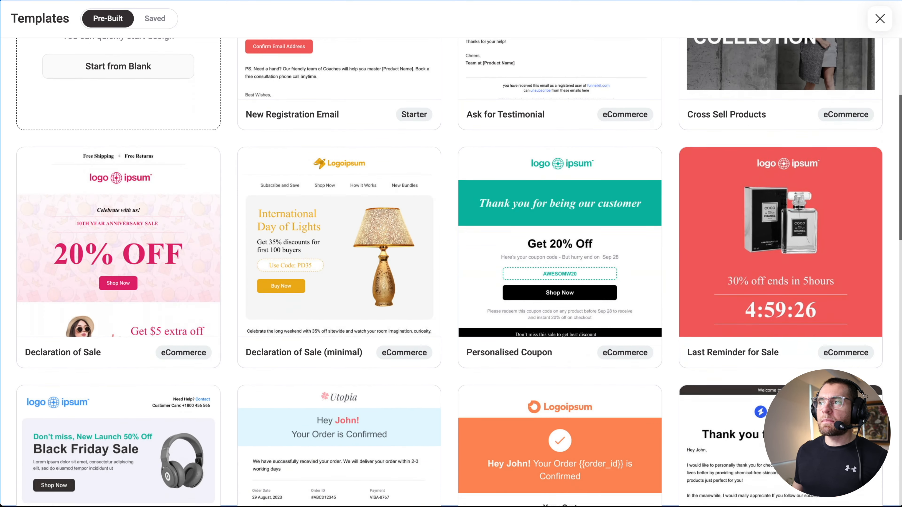
scroll(451, 273, "down", 4)
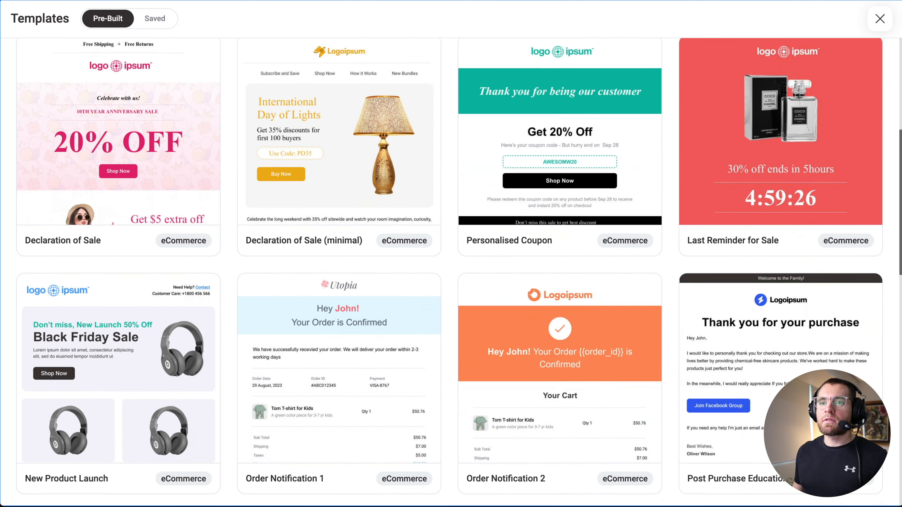
scroll(451, 273, "down", 4)
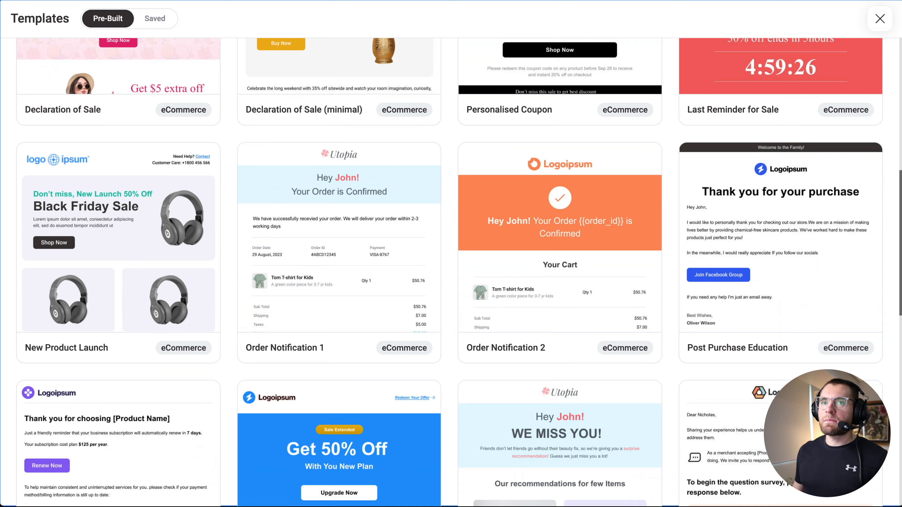
scroll(451, 273, "down", 5)
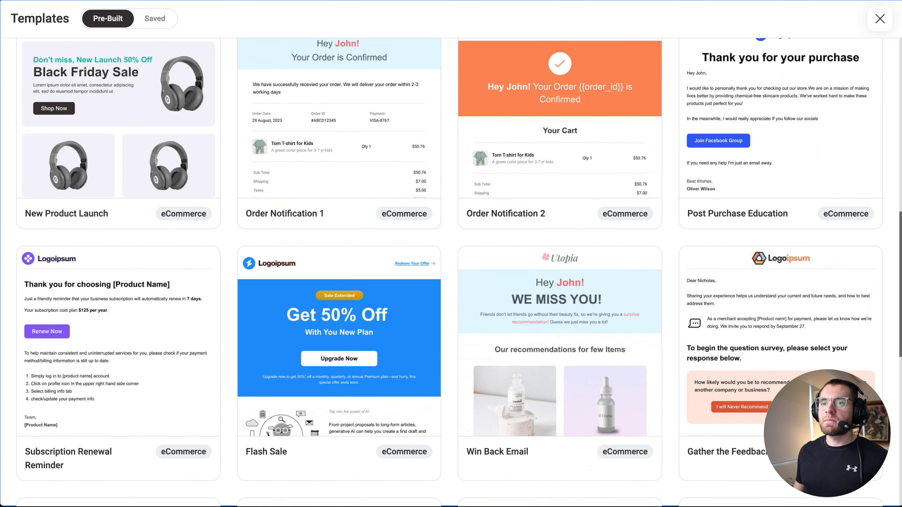
scroll(452, 273, "down", 10)
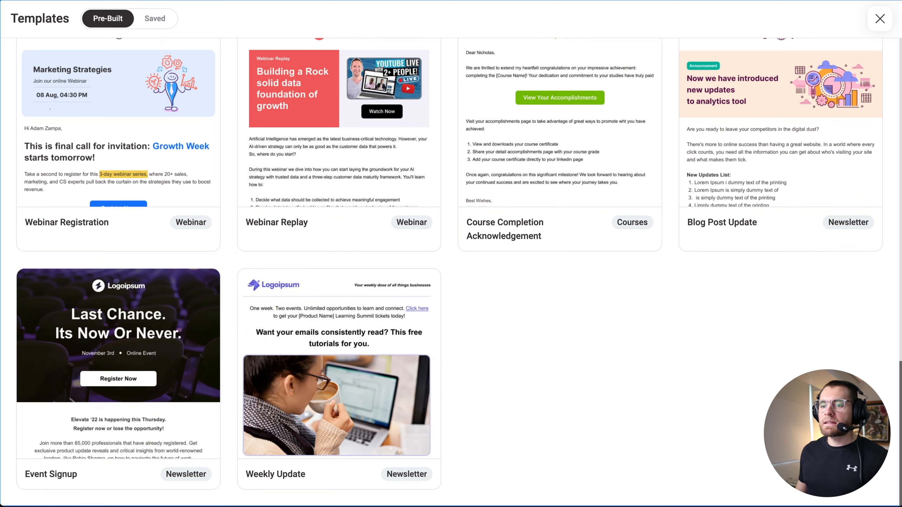
scroll(450, 273, "up", 15)
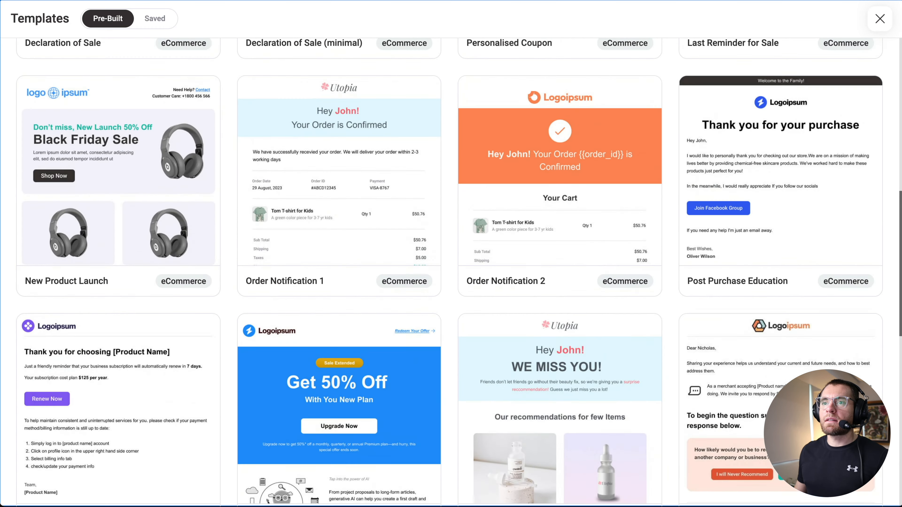
scroll(451, 273, "up", 2)
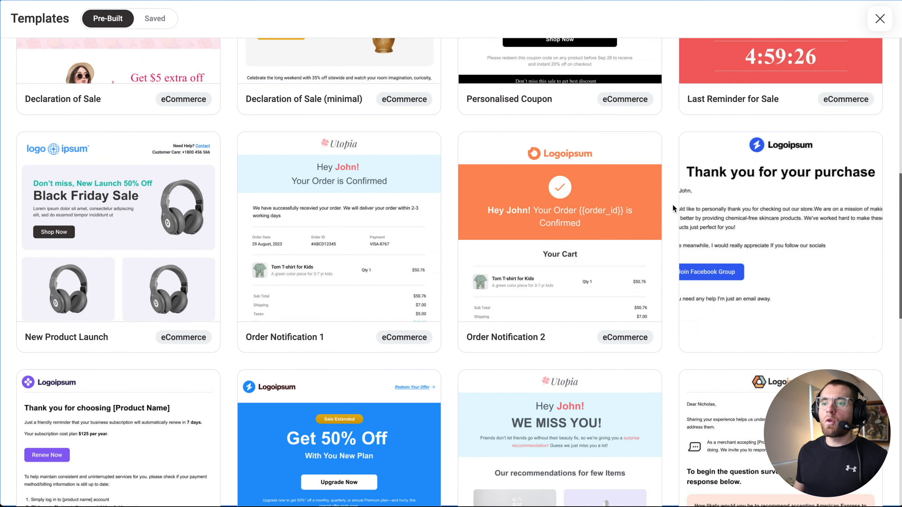
- Preview the Order Notification 1 template and examine its full layout
mouse_move(376, 251)
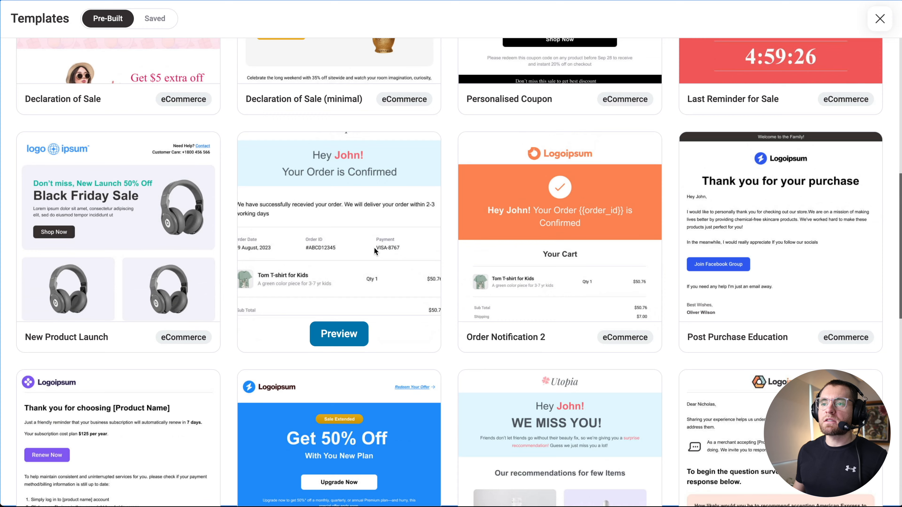
left_click(339, 334)
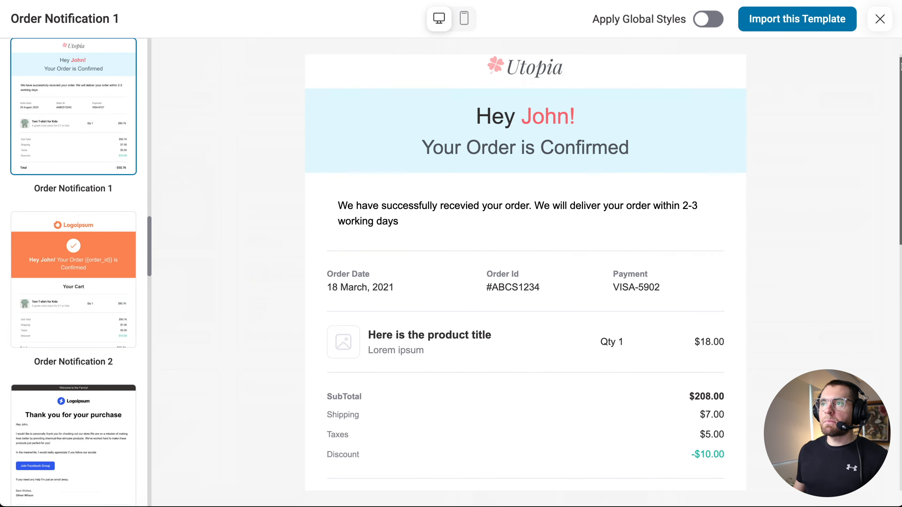
scroll(901, 66, "down", 12)
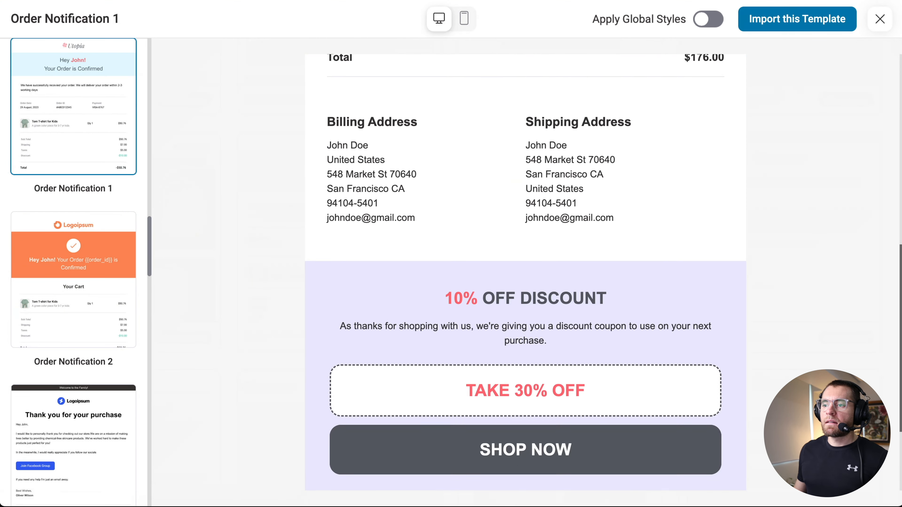
scroll(901, 66, "down", 3)
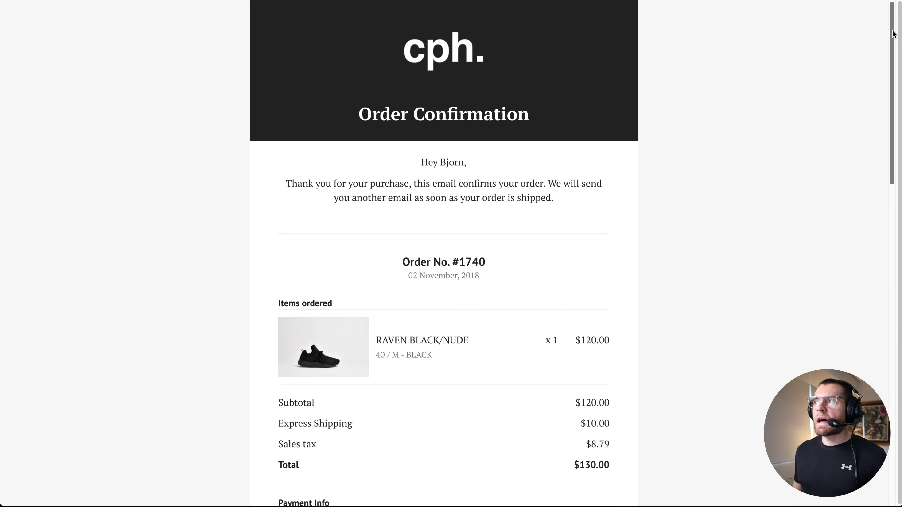
scroll(894, 58, "down", 3)
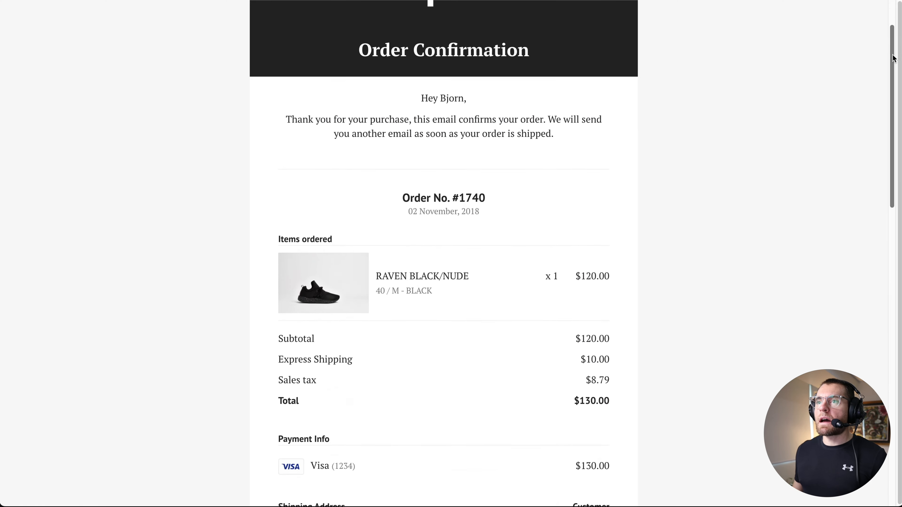
- Review the reference order confirmation layout, leave the Order Notification 1 preview and start the email from a blank template
scroll(894, 58, "down", 15)
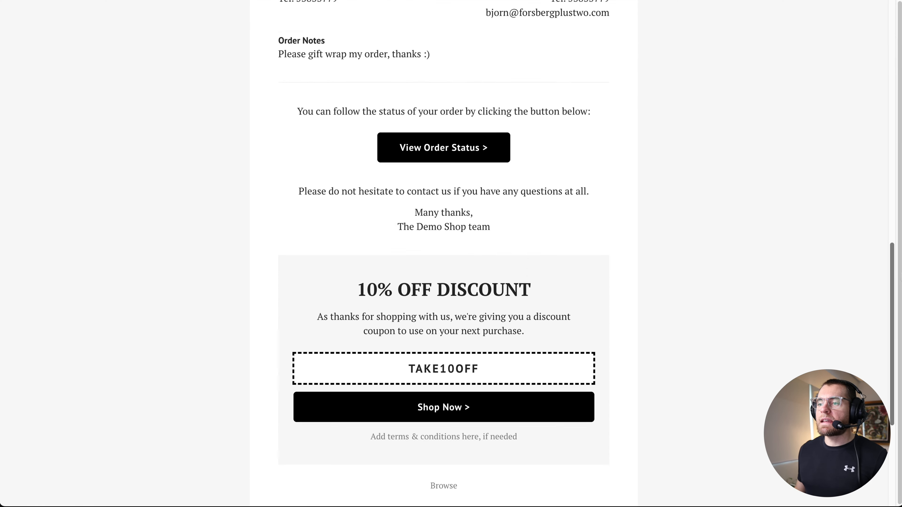
scroll(894, 58, "down", 5)
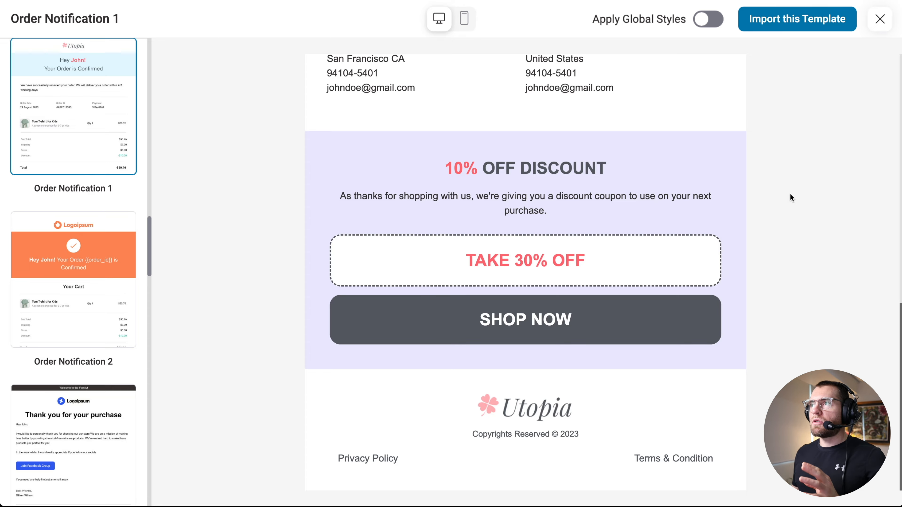
left_click(877, 21)
scroll(388, 206, "up", 10)
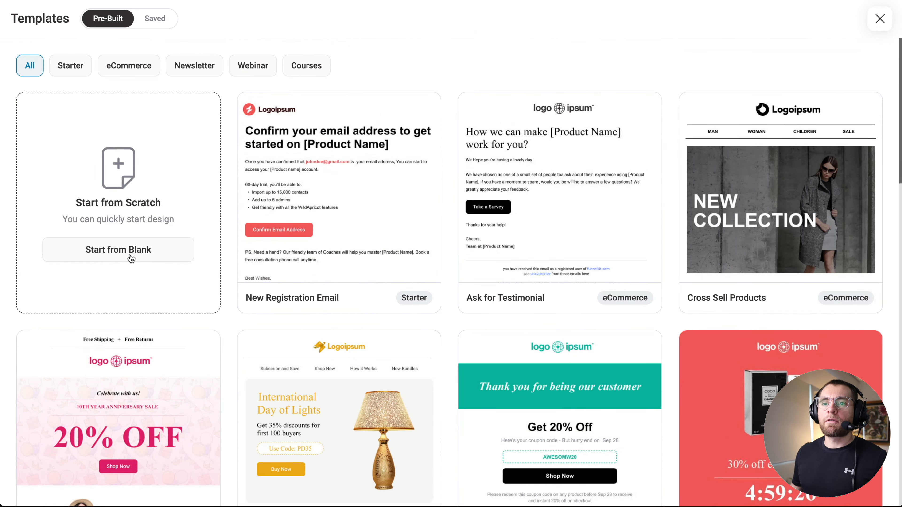
left_click(129, 254)
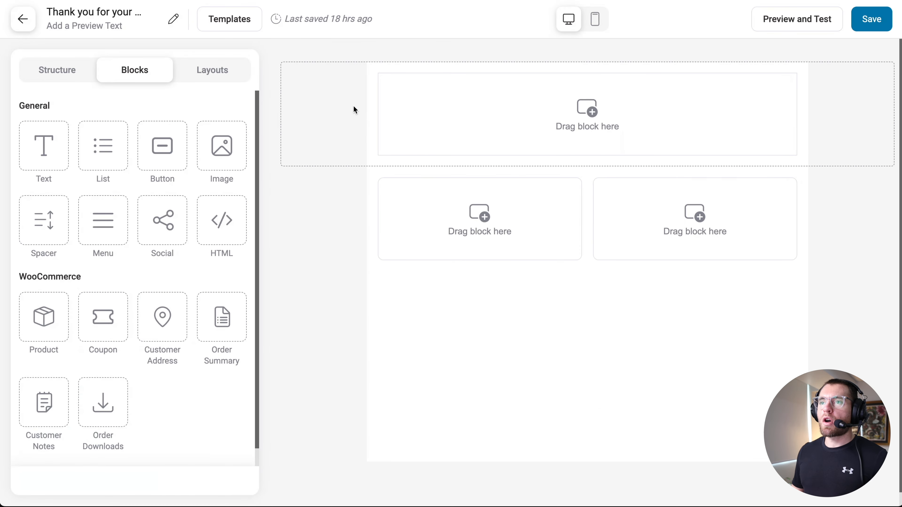
- Set the background color of the email's first, single-column section to #222222
left_click(354, 107)
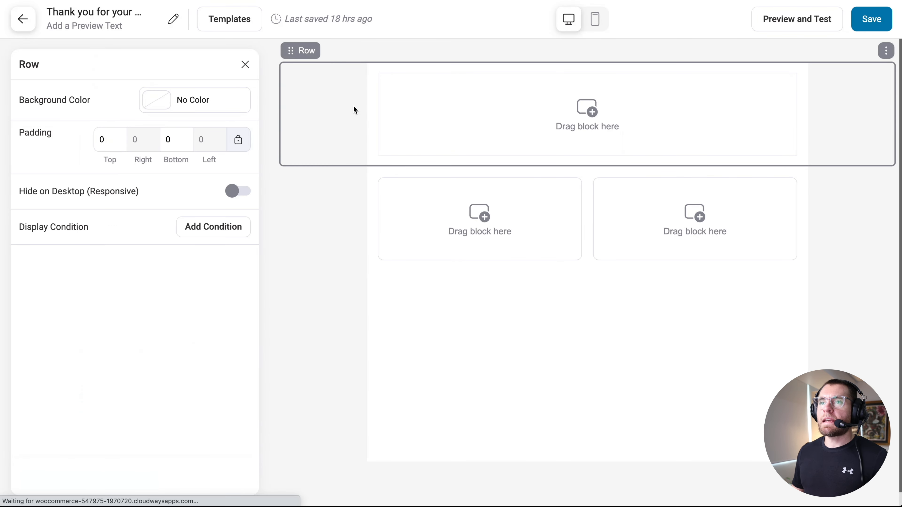
left_click(374, 108)
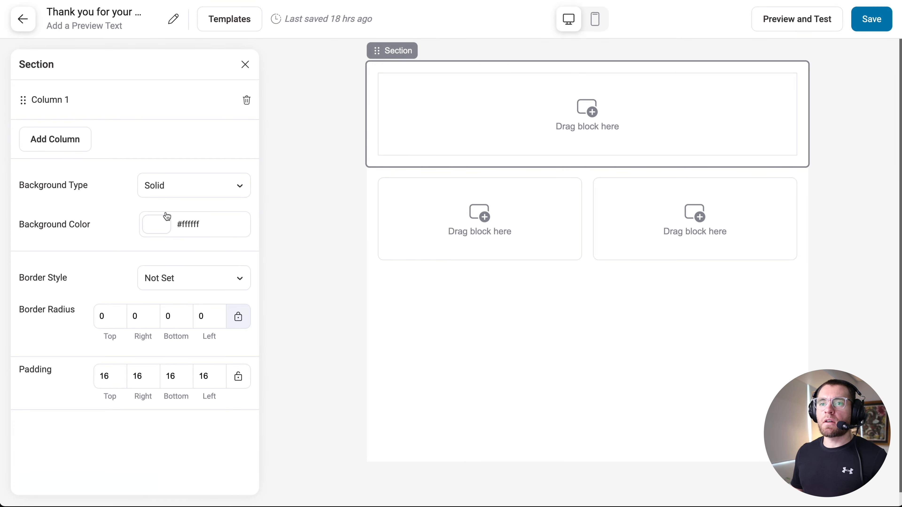
left_click(158, 223)
double_click(284, 258)
type("2")
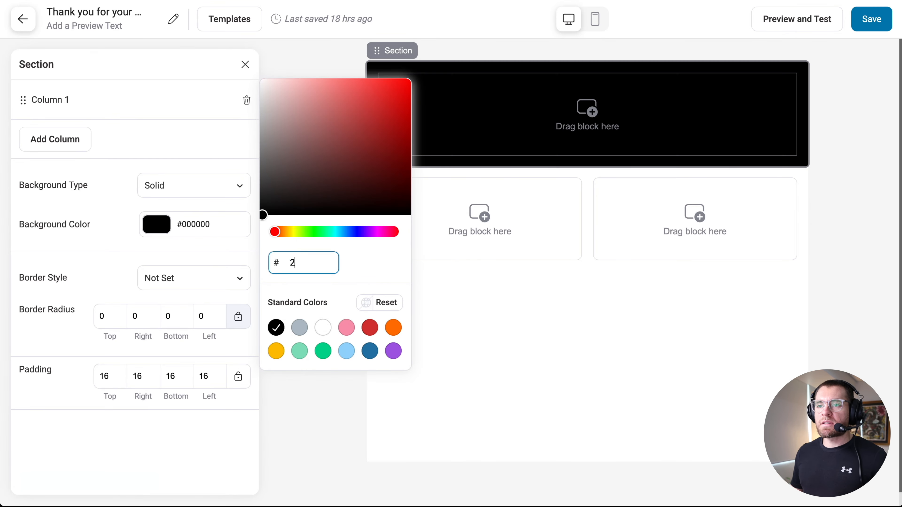
type("22222")
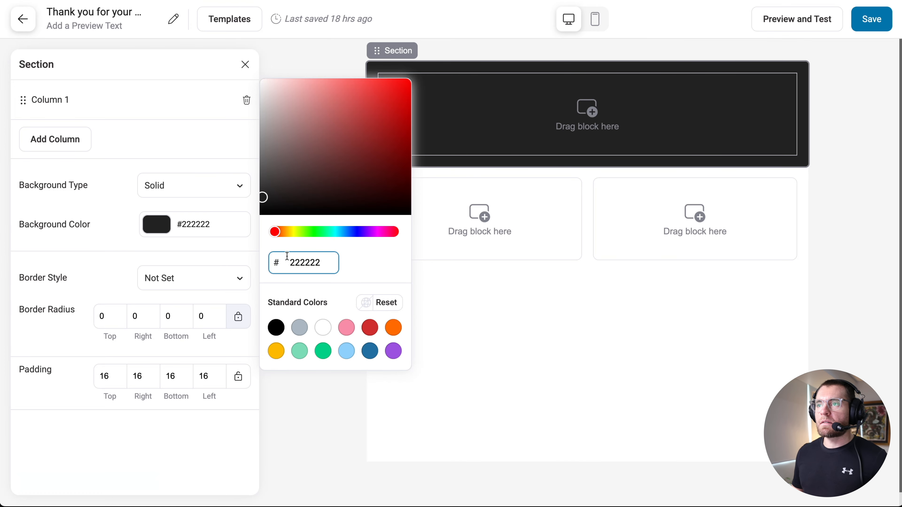
left_click(245, 66)
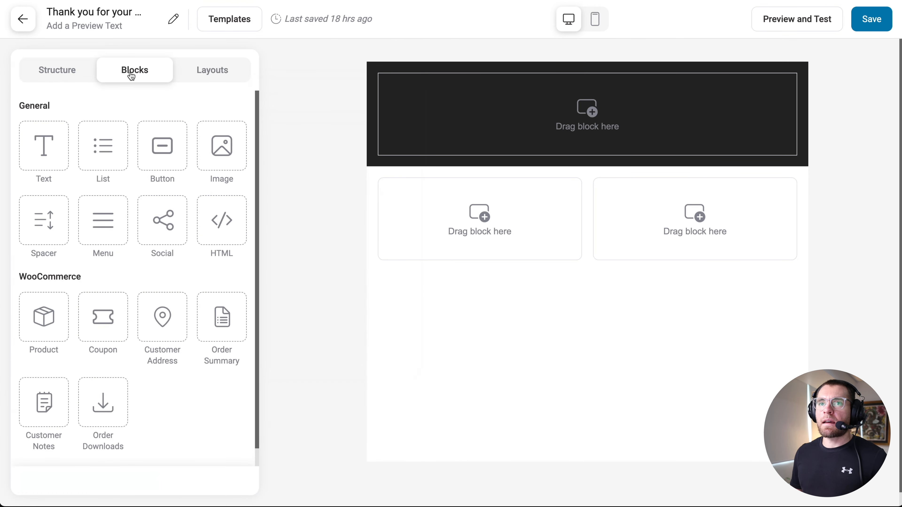
- Insert an image block with cph-logo-dark.png in the dark header section and set its width to 50%
left_click_drag(222, 145, 598, 108)
left_click(605, 184)
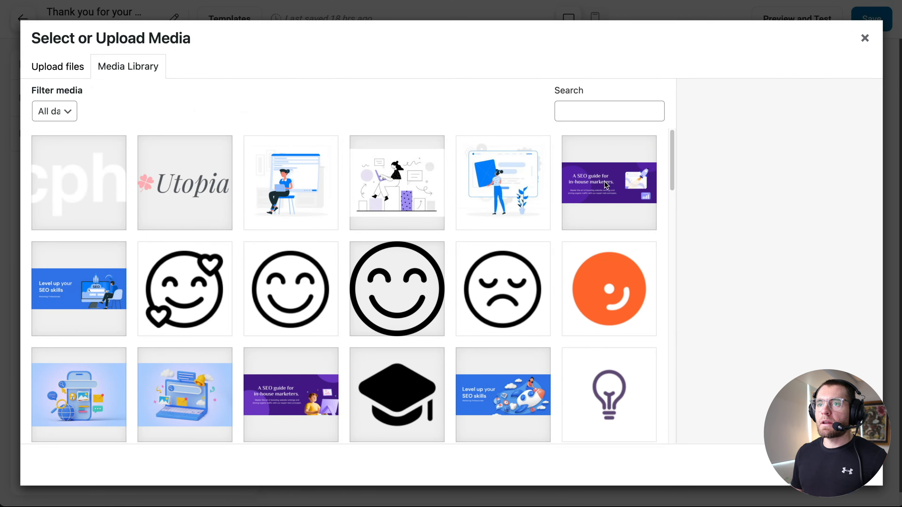
left_click(118, 180)
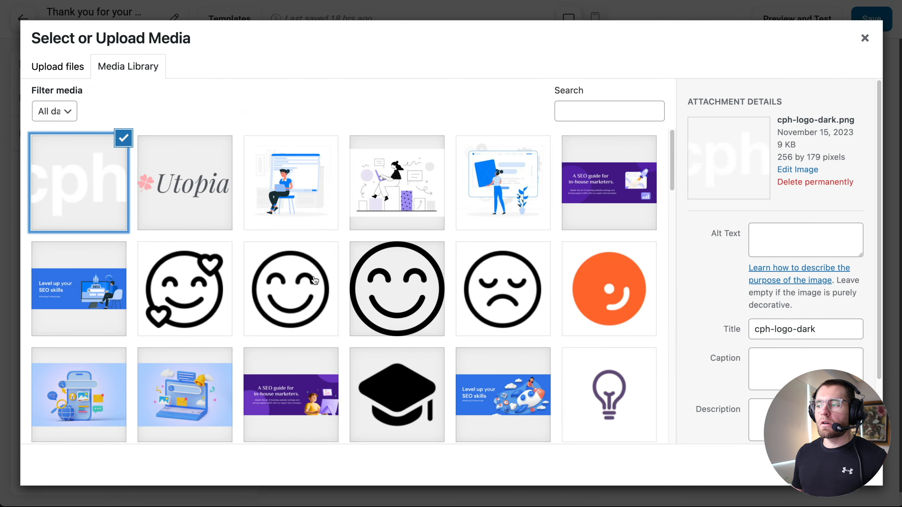
left_click(844, 465)
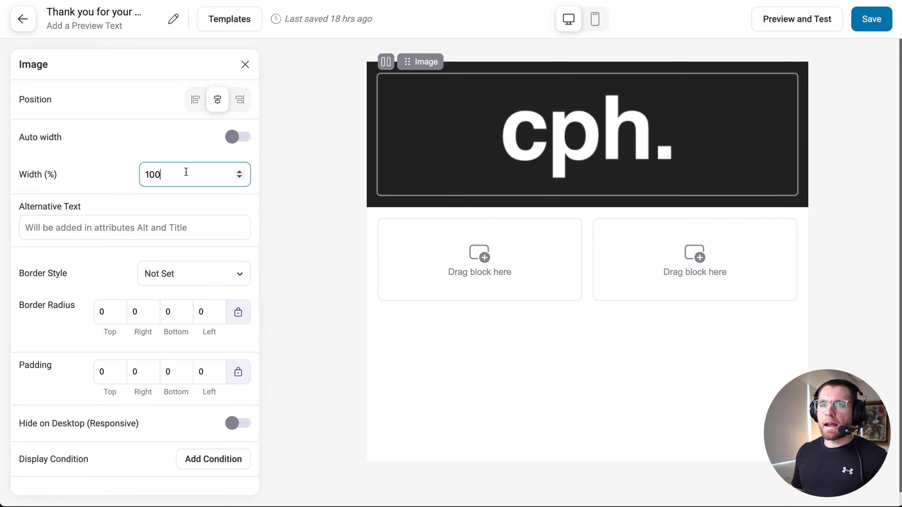
double_click(186, 171)
type("50")
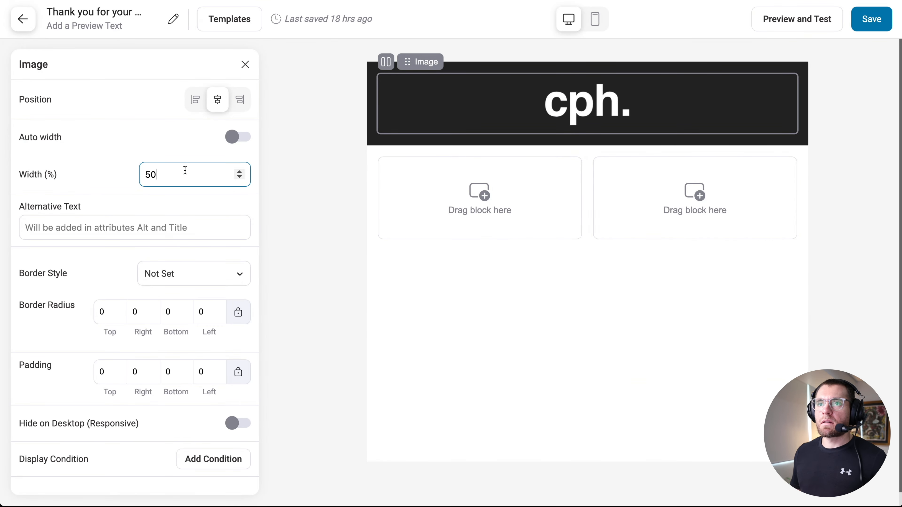
key("Escape")
- Add a text block reading "Order Confirmation" below the header logo and color the text white
left_click_drag(44, 145, 565, 127)
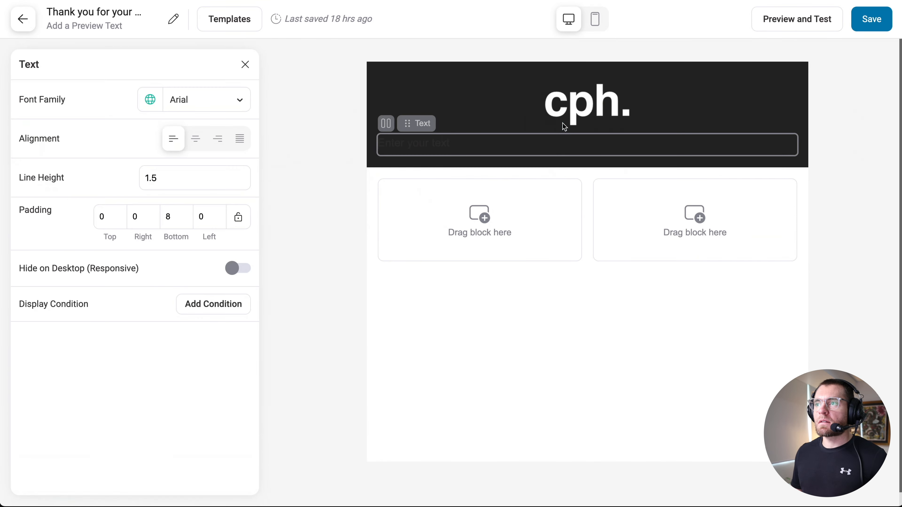
type("Order Confirmation")
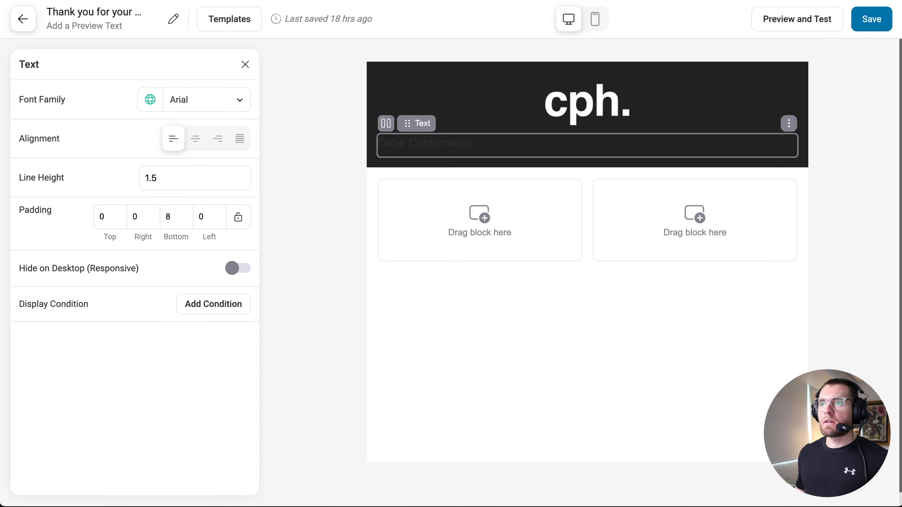
triple_click(557, 143)
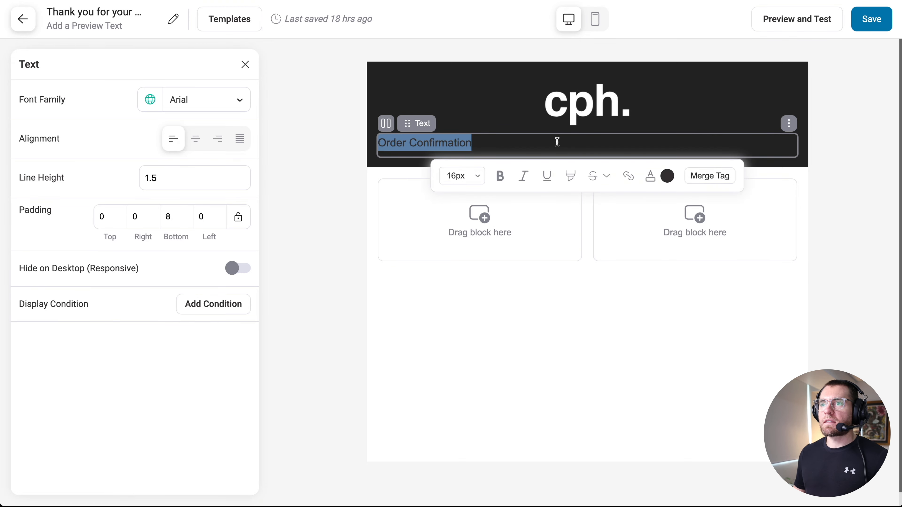
left_click(653, 176)
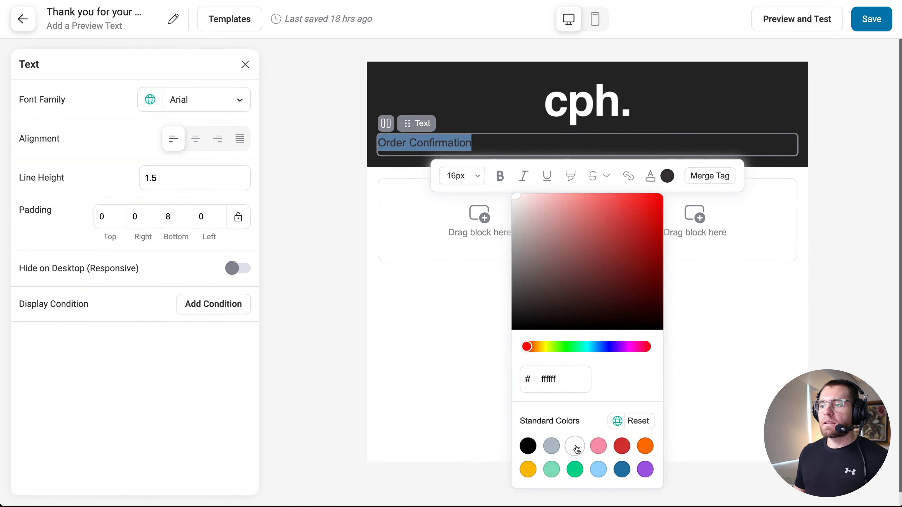
left_click(583, 445)
left_click(391, 137)
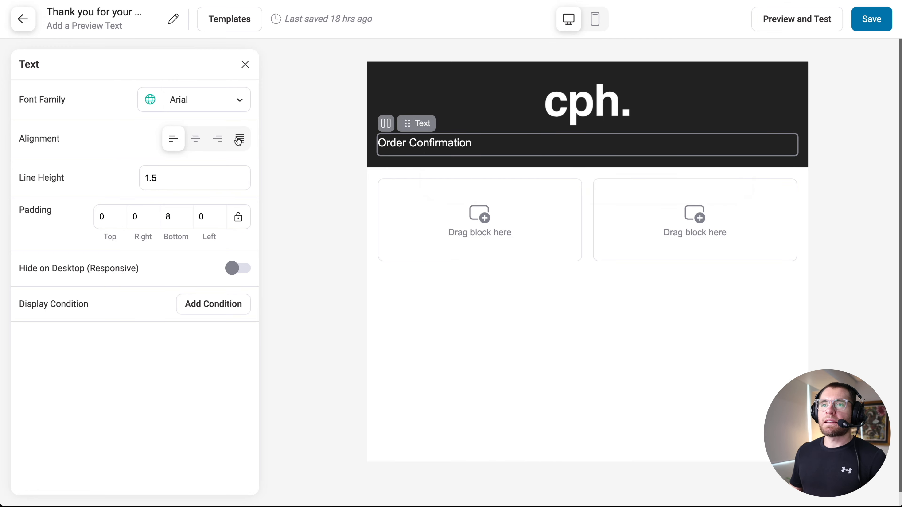
- Center the "Order Confirmation" heading and set it to 27px in the Georgia font
left_click(195, 138)
left_click(467, 175)
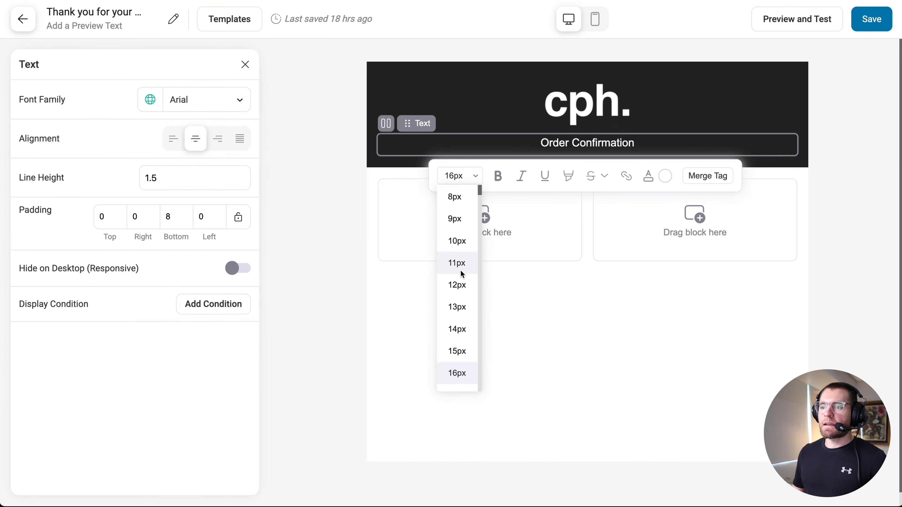
scroll(461, 273, "down", 5)
scroll(461, 276, "down", 3)
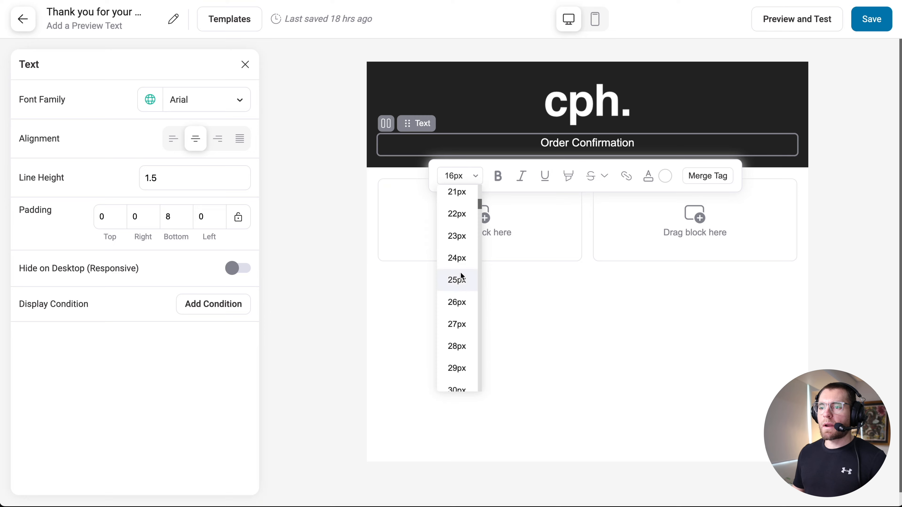
left_click(459, 325)
left_click(207, 98)
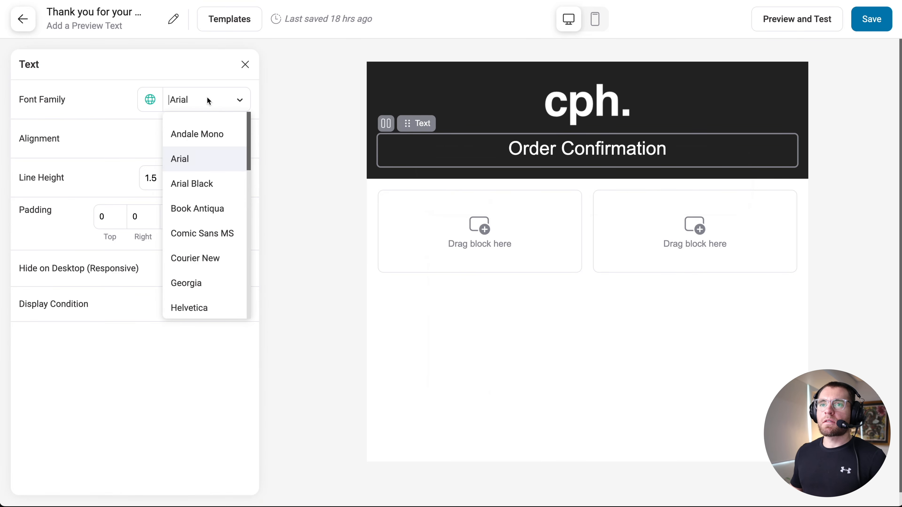
left_click(202, 282)
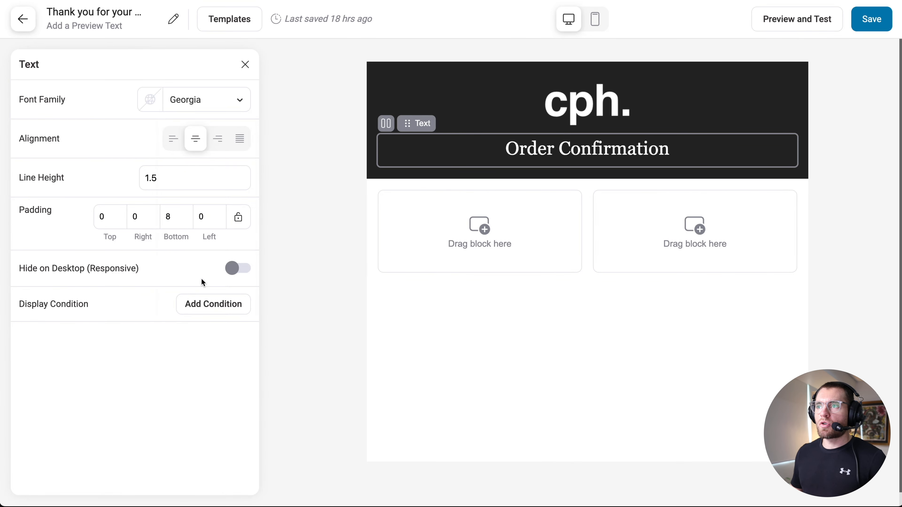
- Set the heading's top padding to 20 and the dark header section's top padding to 30
left_click(105, 217)
type("20")
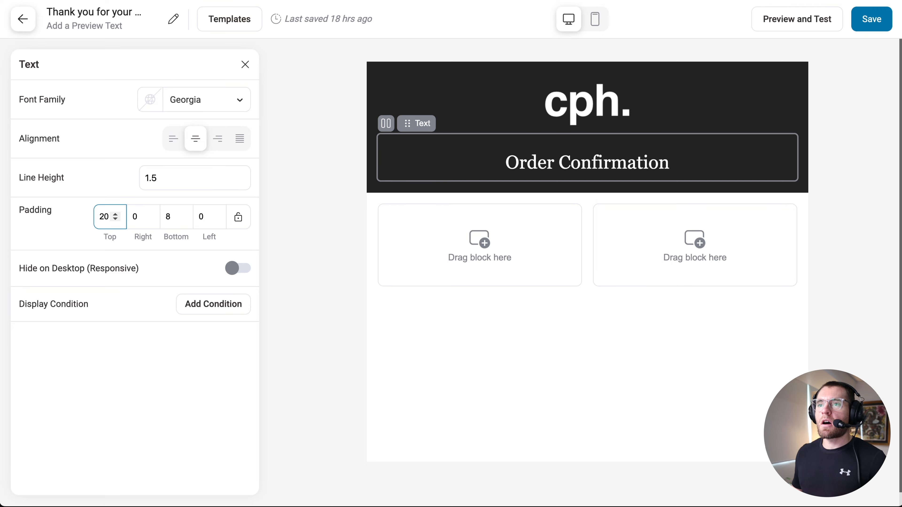
left_click(371, 130)
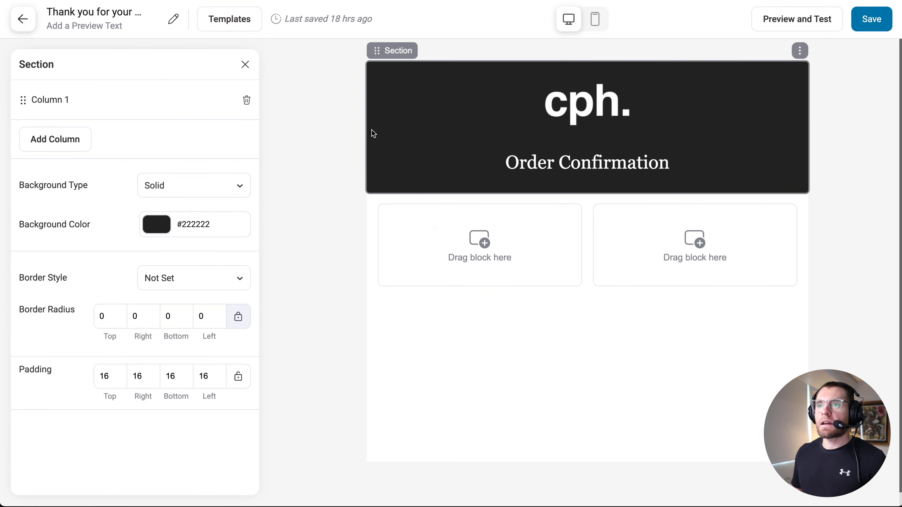
double_click(104, 376)
type("30")
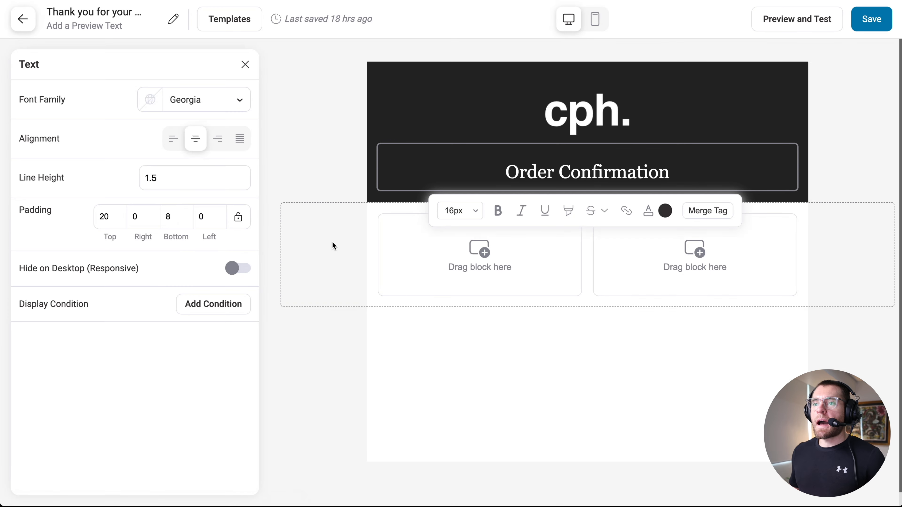
- Delete the first column of the two-column section below the header, leaving a single column
left_click(331, 242)
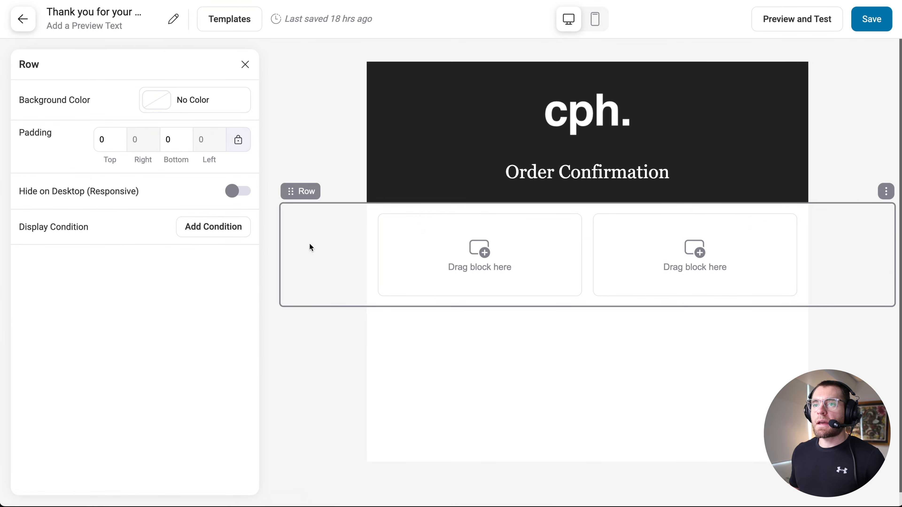
left_click(370, 235)
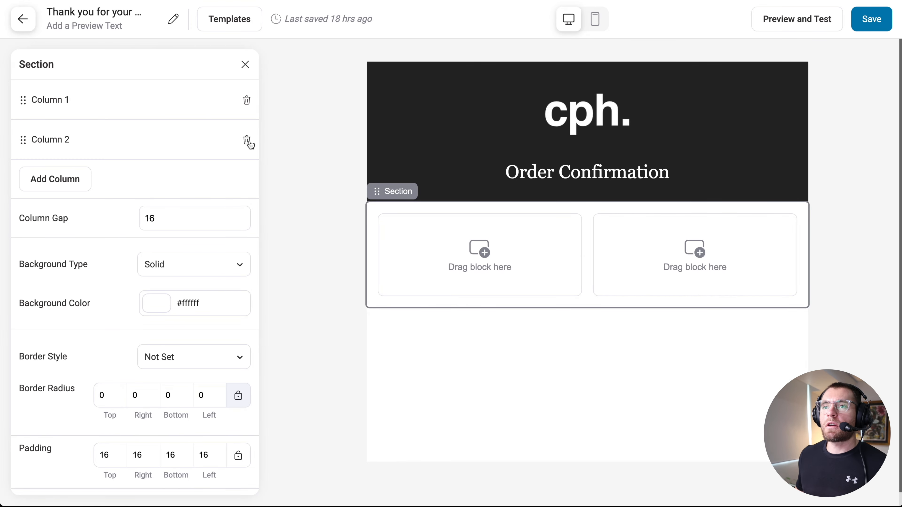
left_click(524, 237)
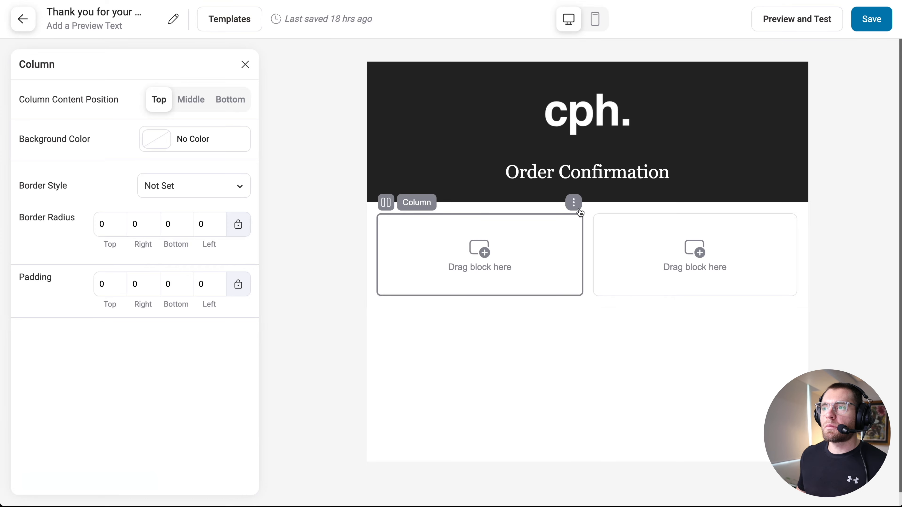
left_click(574, 202)
left_click(608, 230)
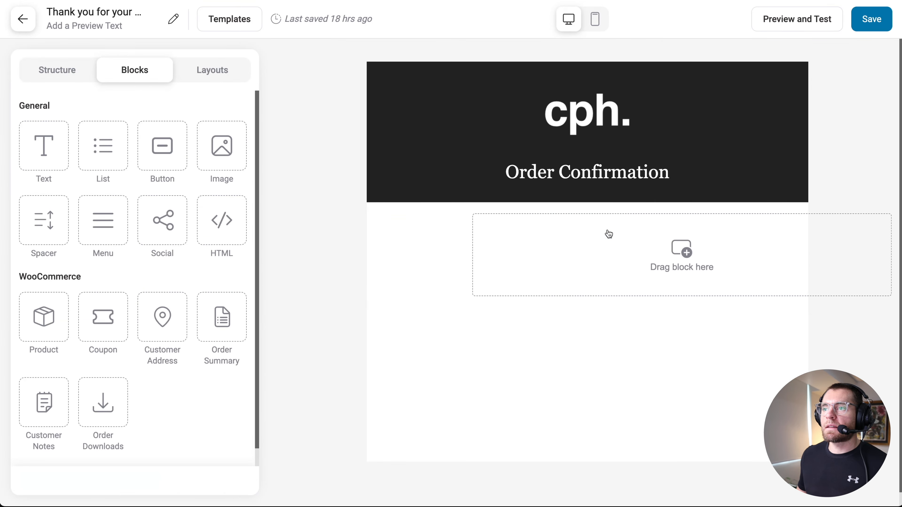
- Add a text block below the header with the reference email's "Hey" greeting and "Thank you for your purchase" message, separated by a blank line
left_click_drag(42, 144, 557, 240)
type("Hey Bjorn, Thank you for your purchase, this email confirms your order. We will send you another email as soon as your order is shipped.")
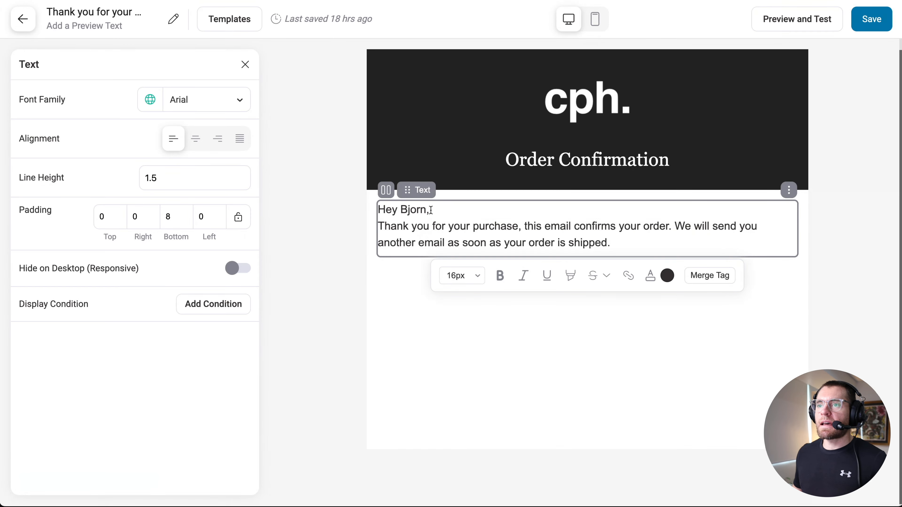
left_click(386, 223)
key("Return")
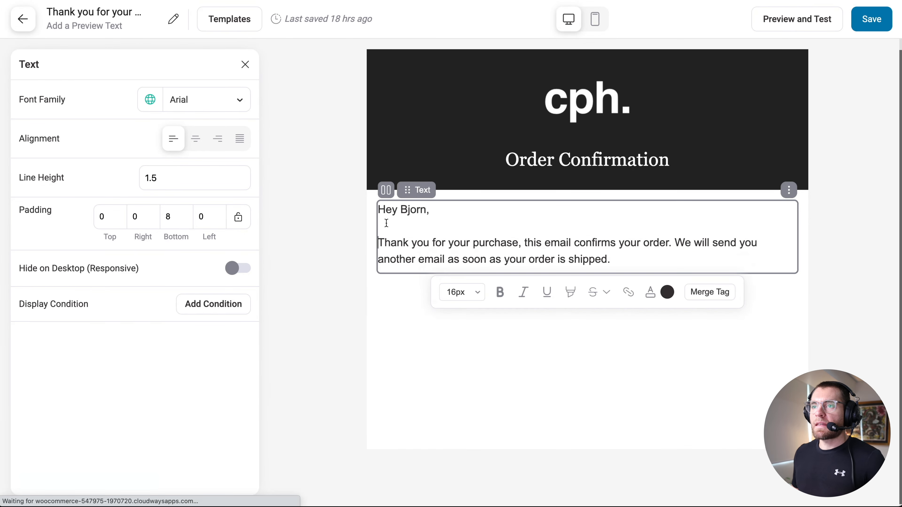
- Replace the customer's name in the "Hey" greeting with the {{contact_first_name}} merge tag
double_click(415, 211)
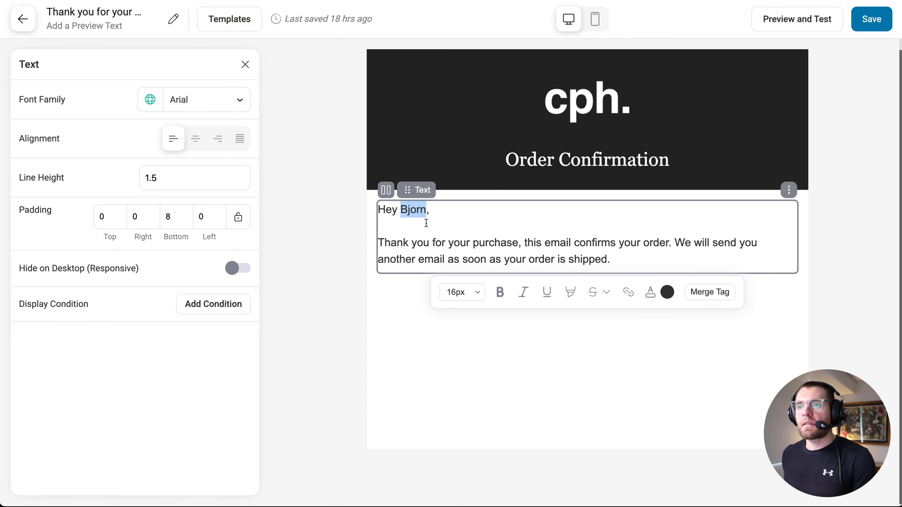
key("BackSpace")
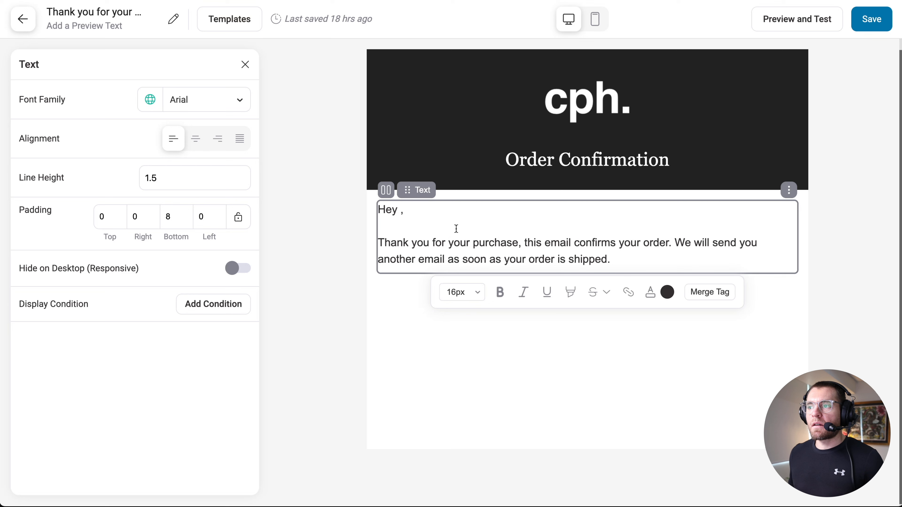
left_click(709, 292)
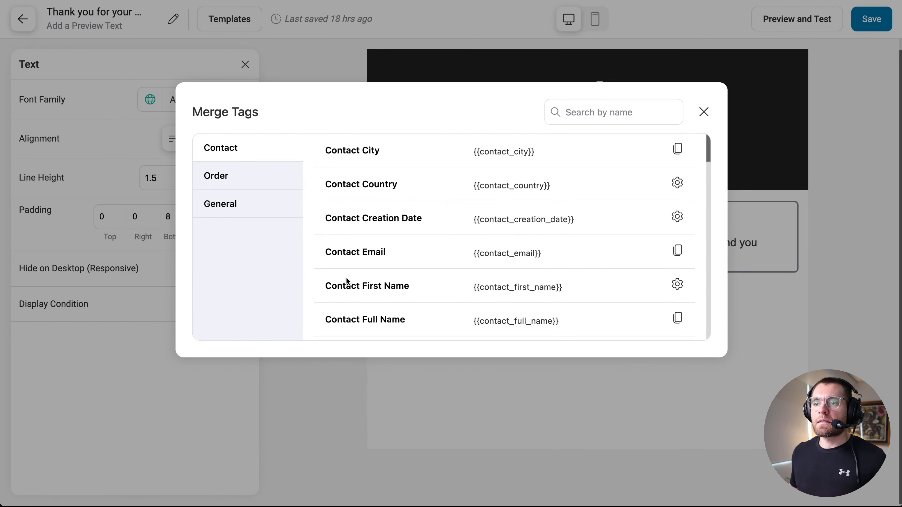
left_click(676, 287)
left_click(242, 263)
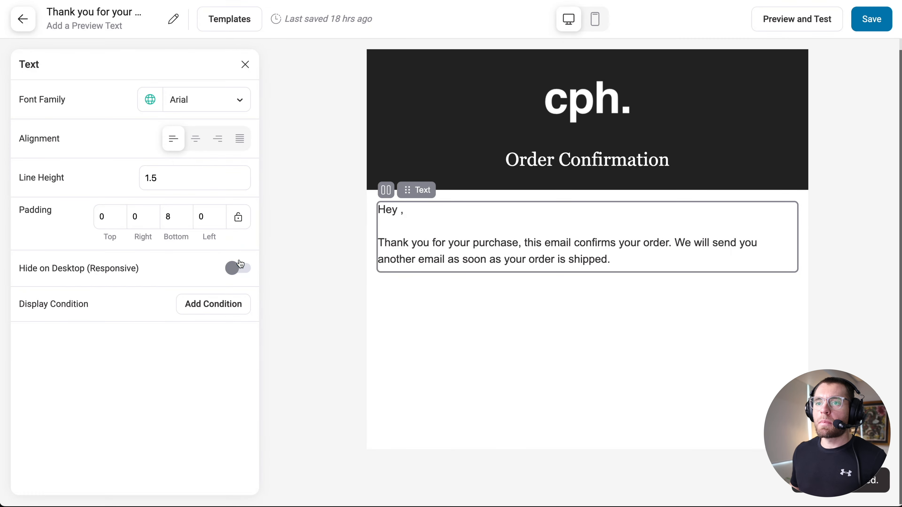
left_click(401, 210)
key("ctrl+v")
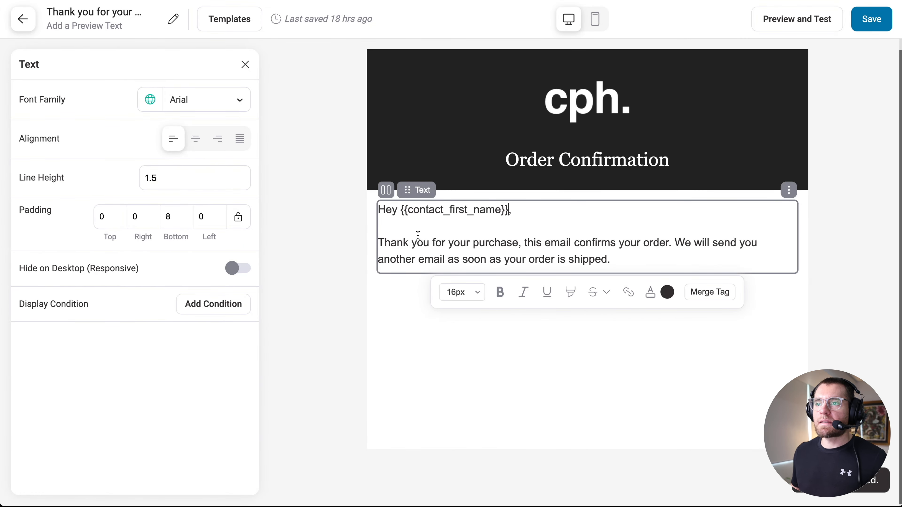
- Center the greeting text block and set its padding to 10 at the top and 20 at the bottom
left_click(195, 139)
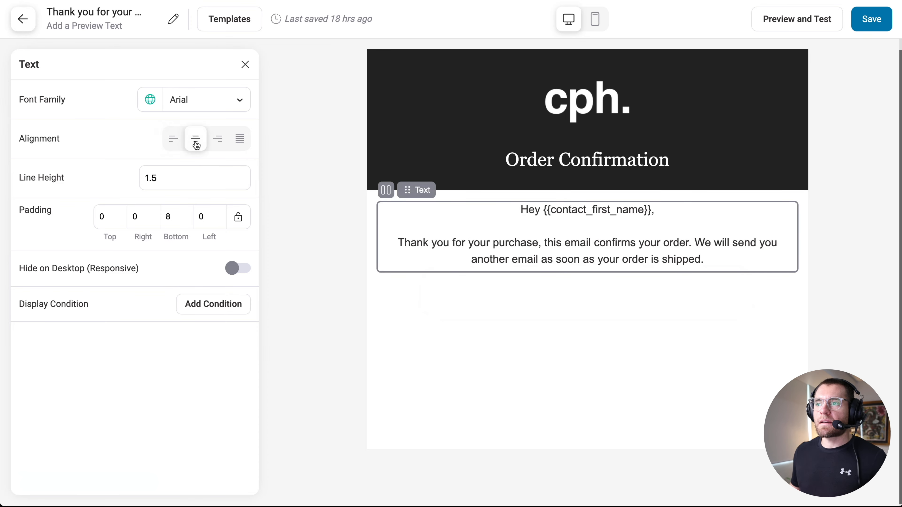
left_click(105, 215)
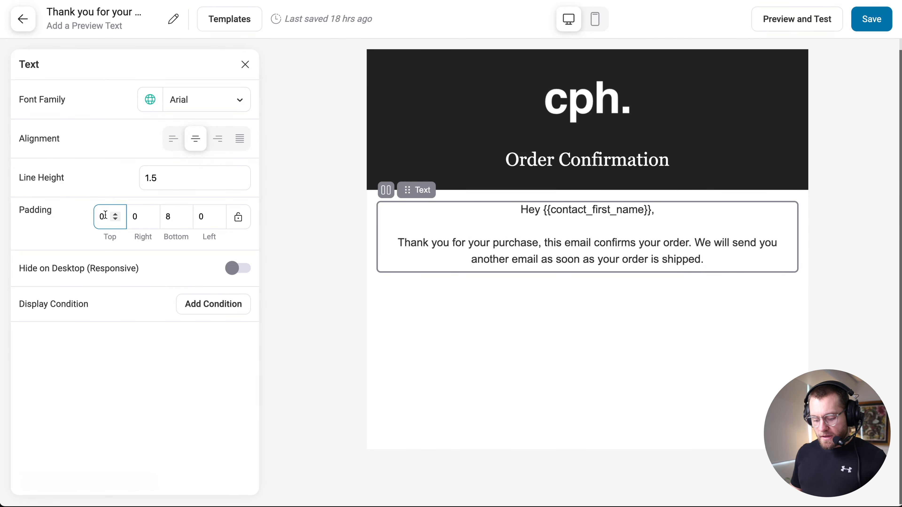
type("10")
key("Tab")
key("Tab")
type("20")
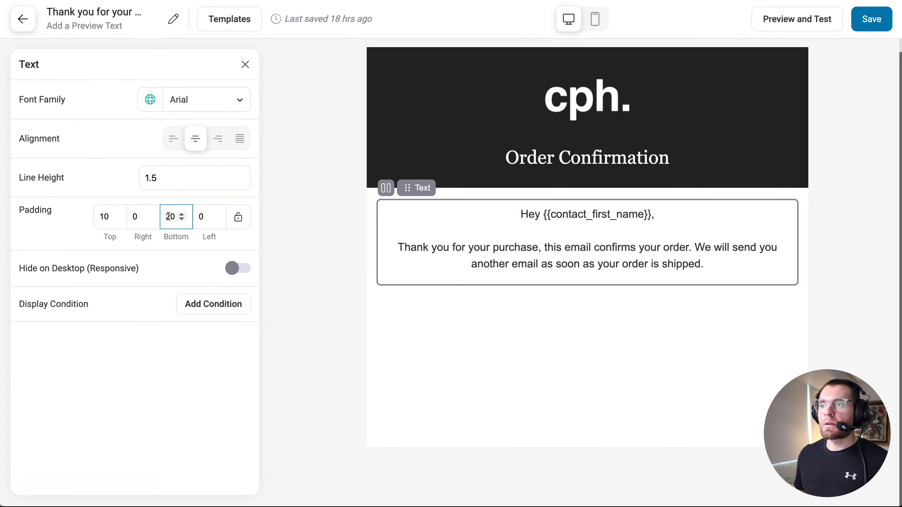
left_click(245, 64)
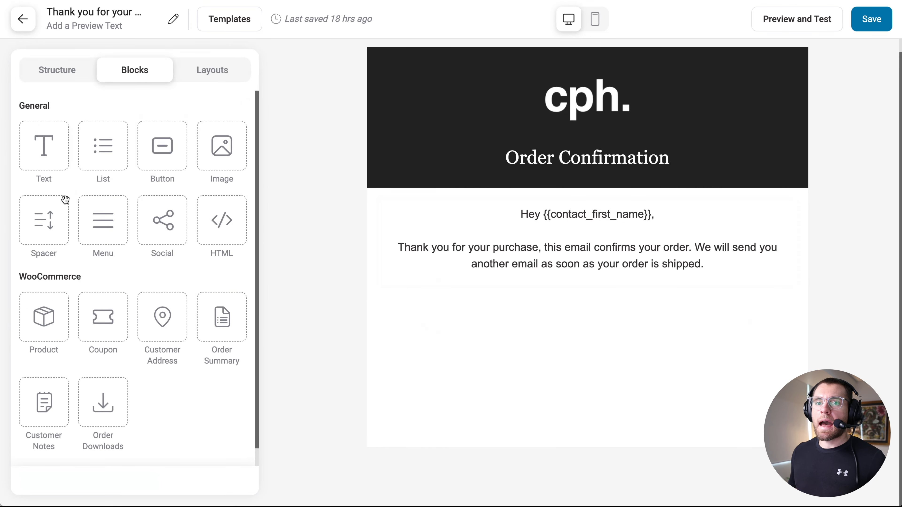
- Add a spacer below the greeting text with 100% width and the color #eaeaea
left_click_drag(66, 200, 453, 270)
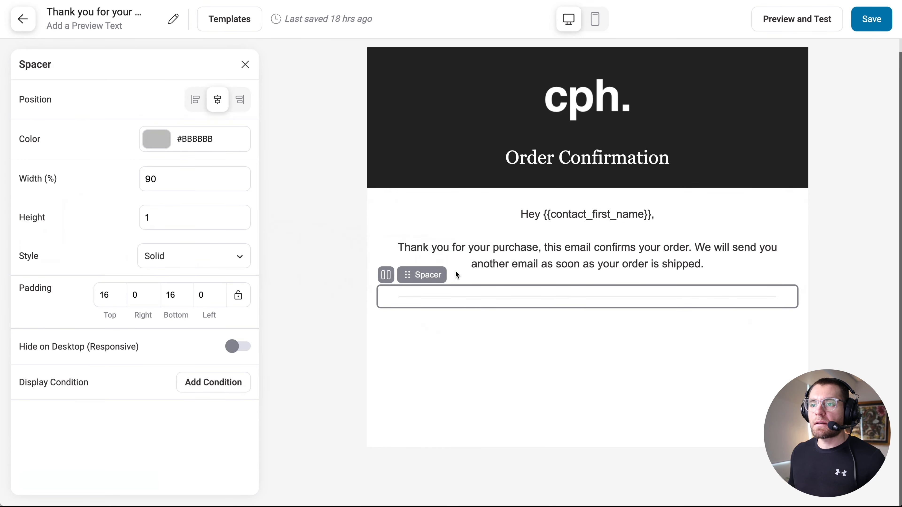
left_click(187, 179)
key("BackSpace")
key("BackSpace")
type("100")
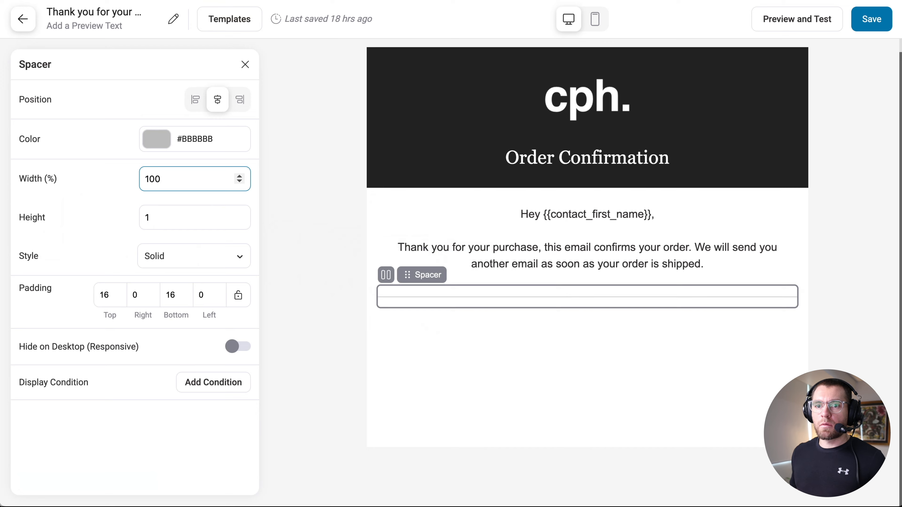
left_click(157, 139)
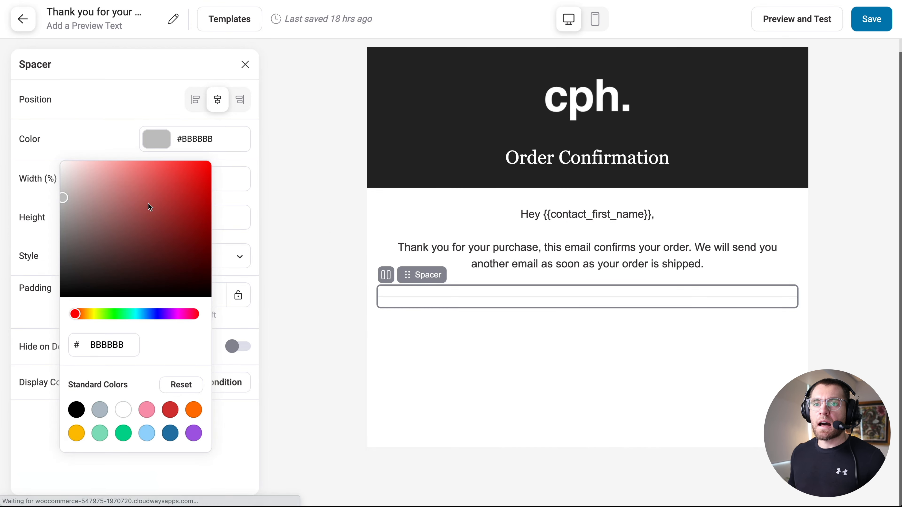
double_click(111, 343)
type("eaeaea")
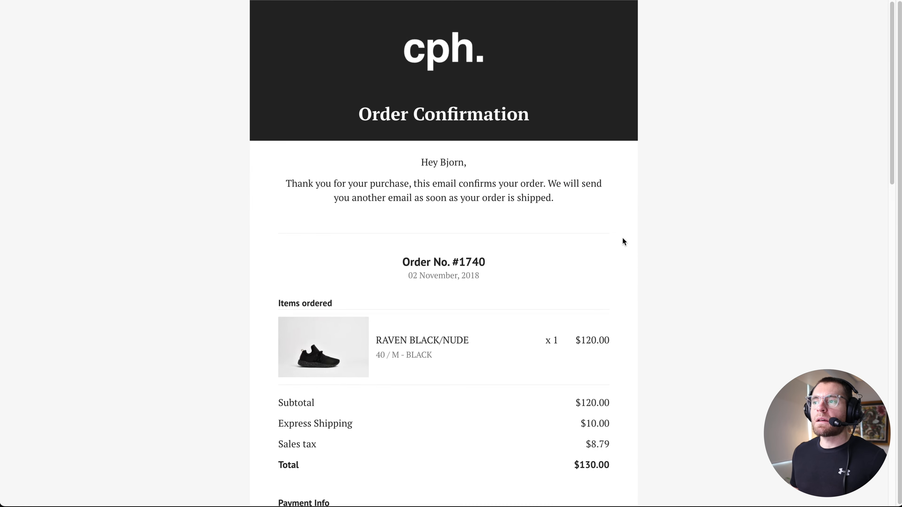
- Check the reference email's layout and set the greeting section's right and left padding to 40
scroll(623, 228, "down", 10)
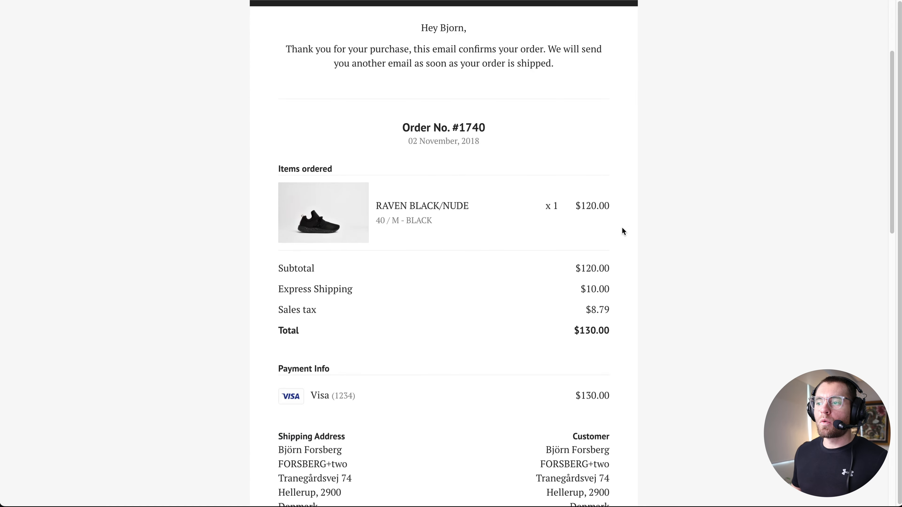
scroll(622, 231, "up", 10)
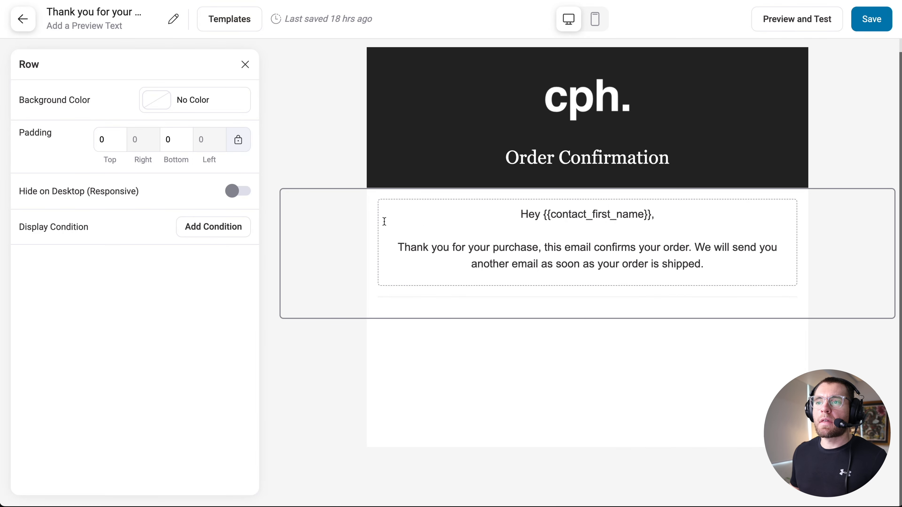
left_click(370, 222)
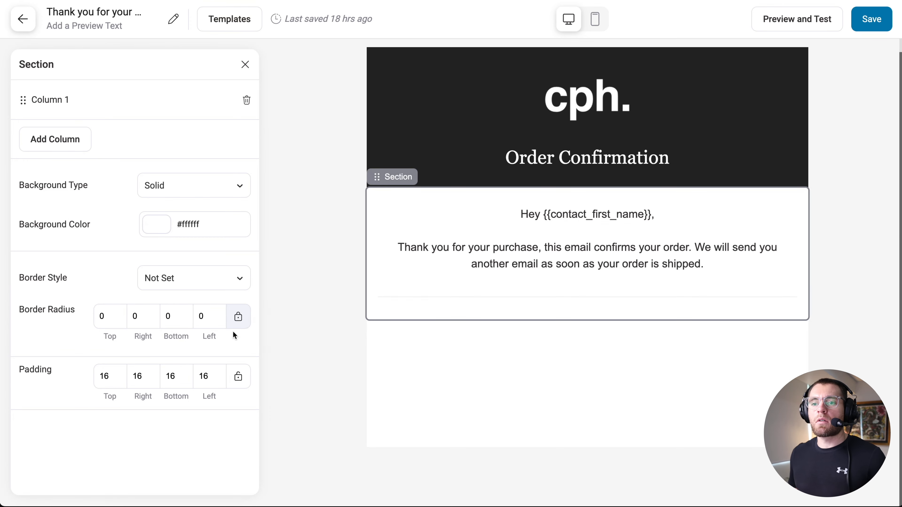
double_click(136, 376)
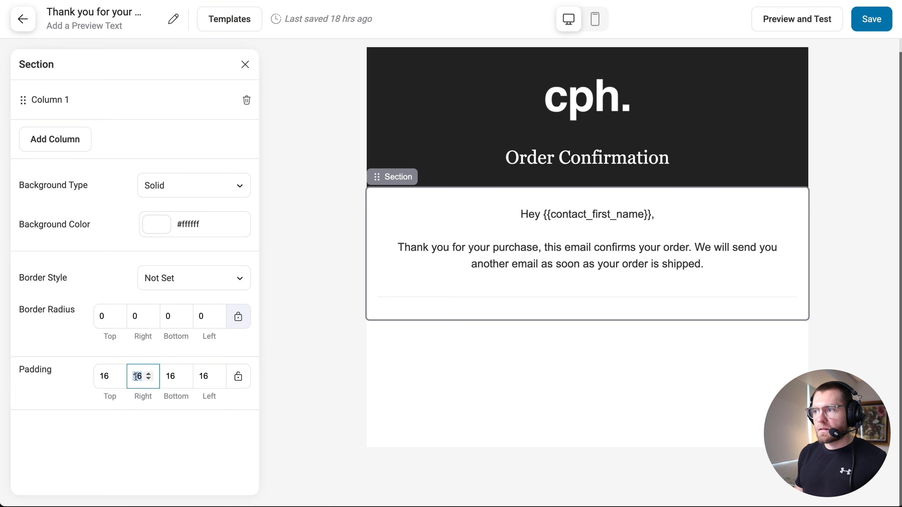
type("40")
double_click(201, 379)
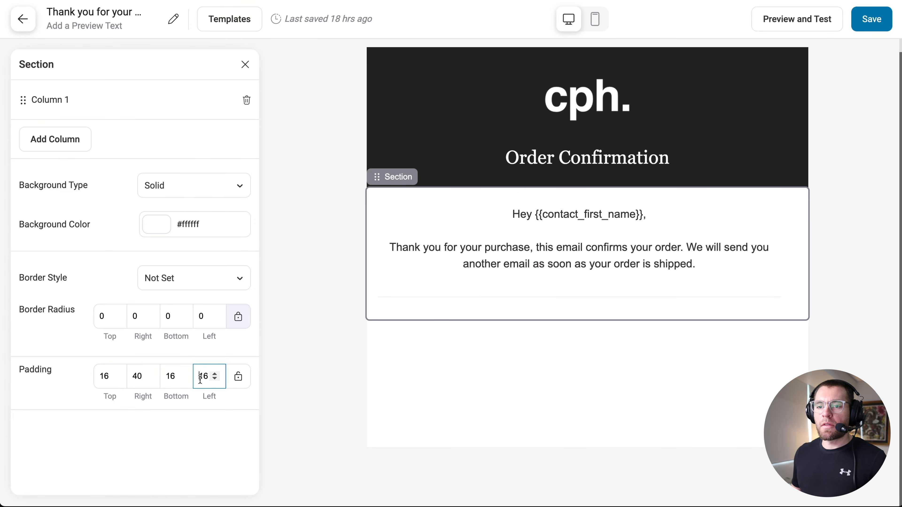
type("40")
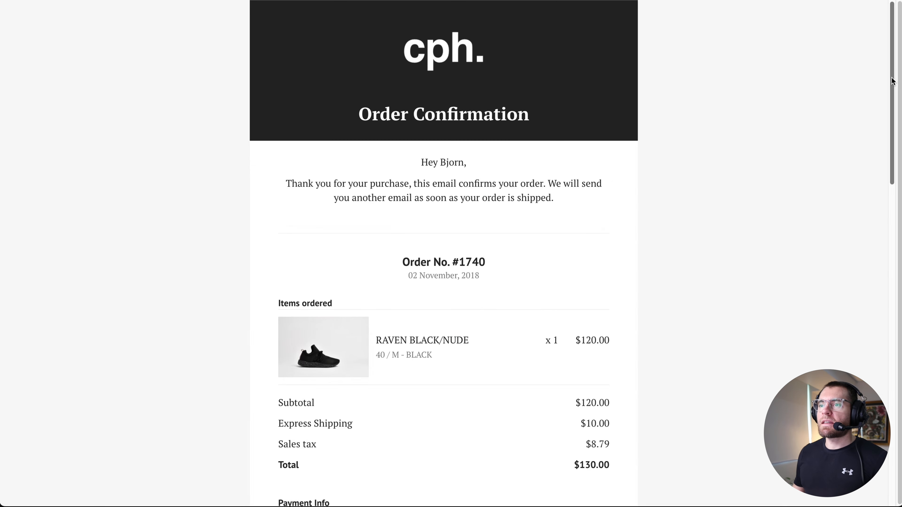
- Add an Order Summary block below the spacer and review the default WooCommerce order email in the test inbox for comparison
scroll(678, 124, "down", 4)
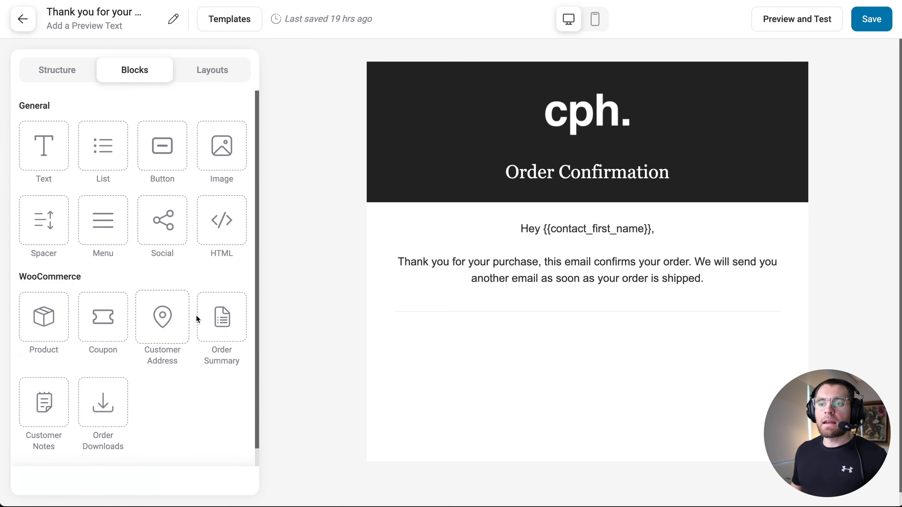
left_click_drag(220, 321, 438, 324)
scroll(810, 237, "down", 5)
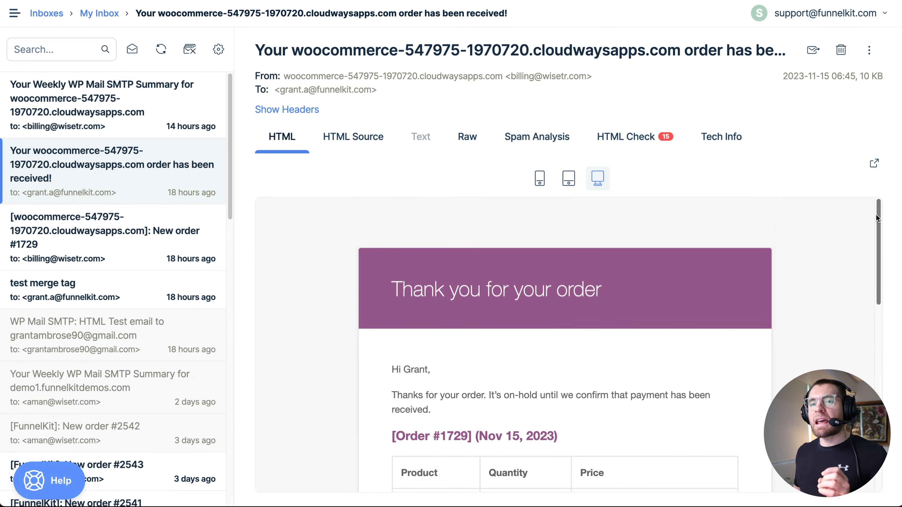
left_click_drag(876, 215, 878, 318)
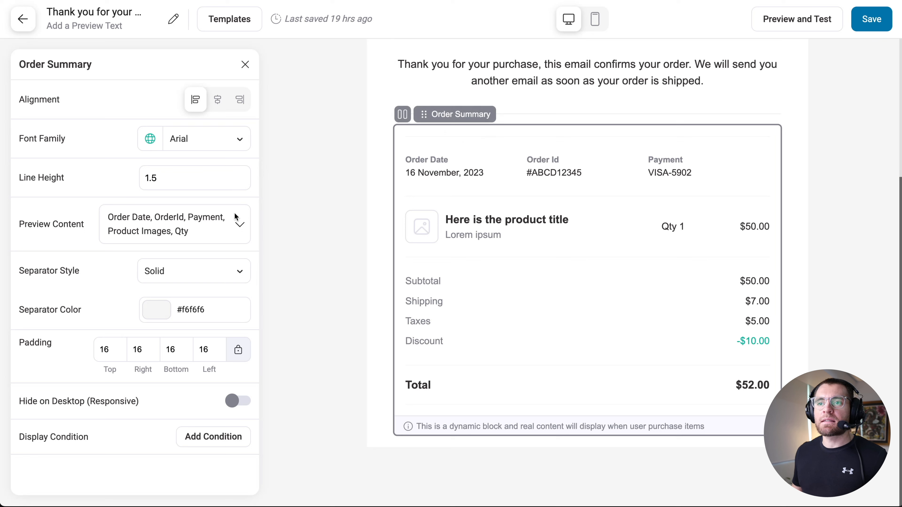
- Hide the Order Date and OrderId in the Order Summary block's preview content
left_click(239, 226)
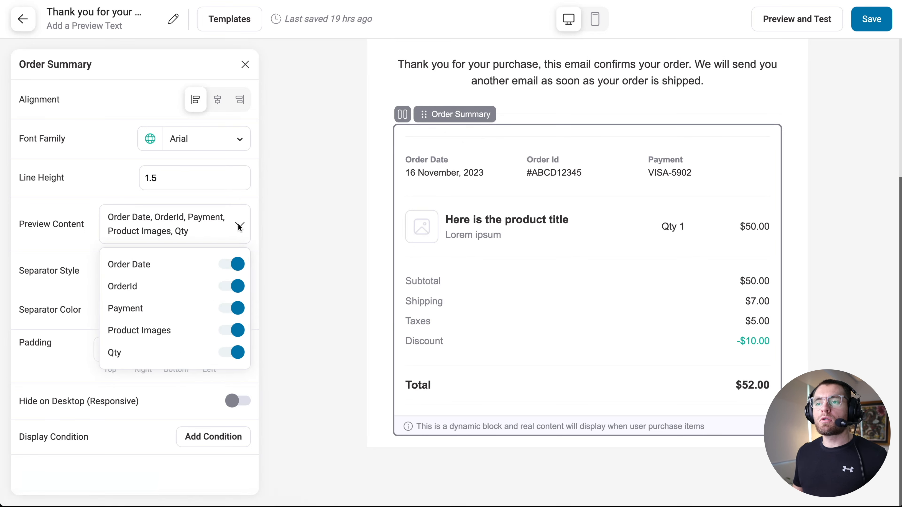
left_click(230, 267)
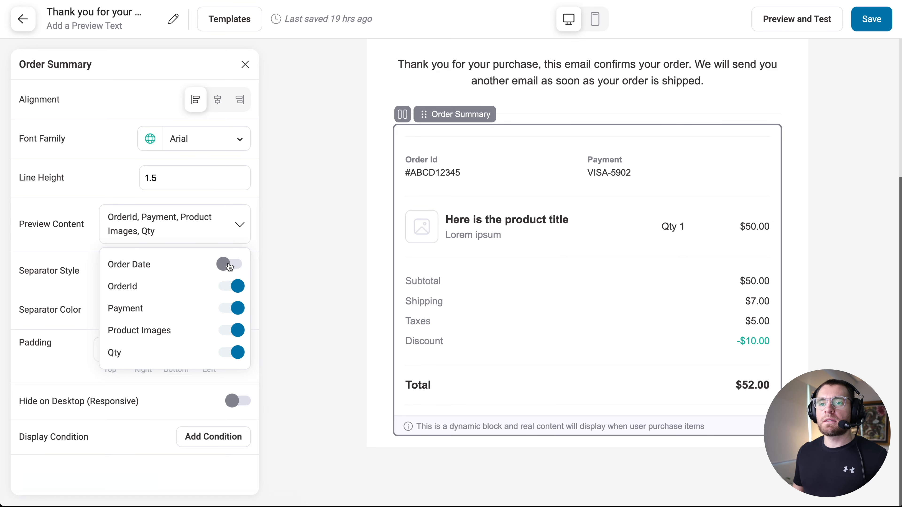
left_click(226, 285)
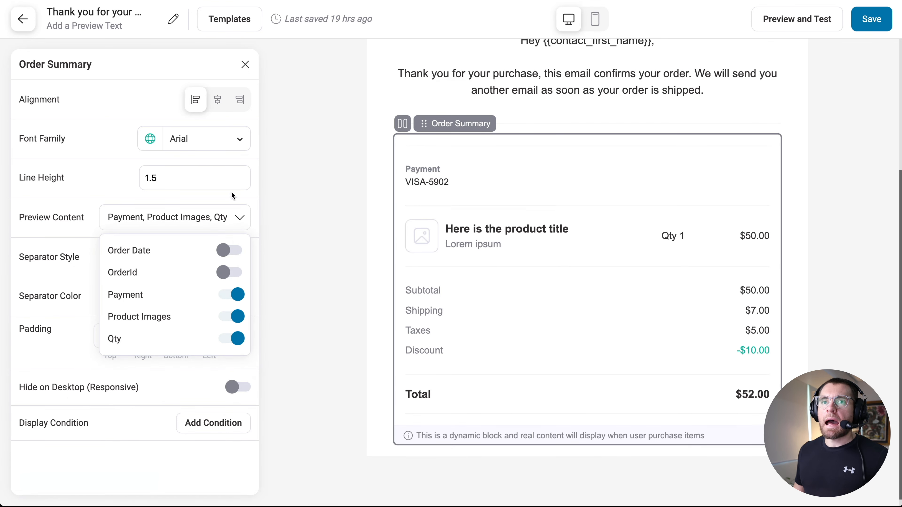
left_click(245, 65)
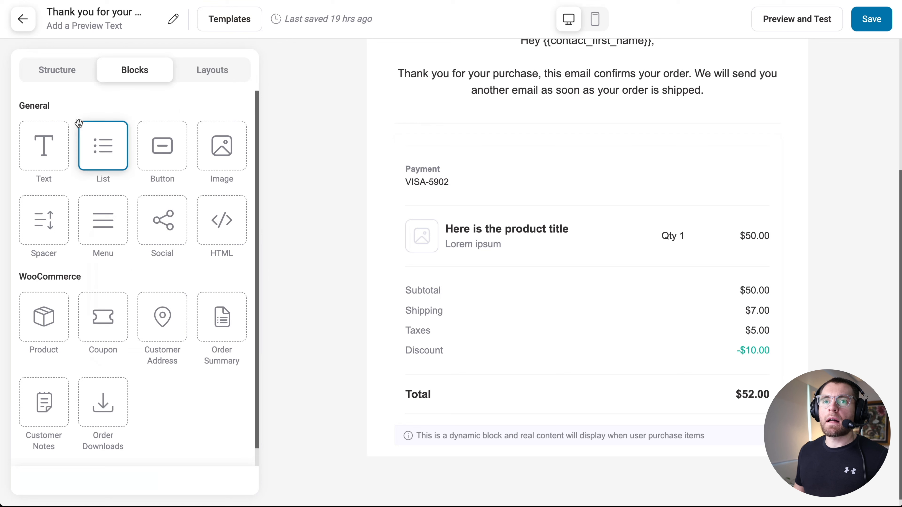
- Add a text block between the spacer and the Order Summary reading "Order No. #" followed by the {{order_number}} merge tag
left_click_drag(44, 144, 472, 133)
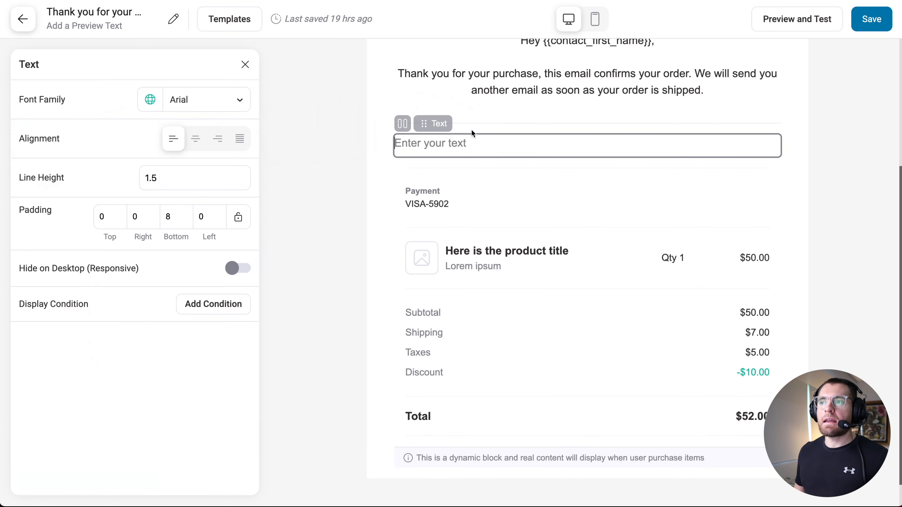
left_click(462, 143)
type("Order No. #")
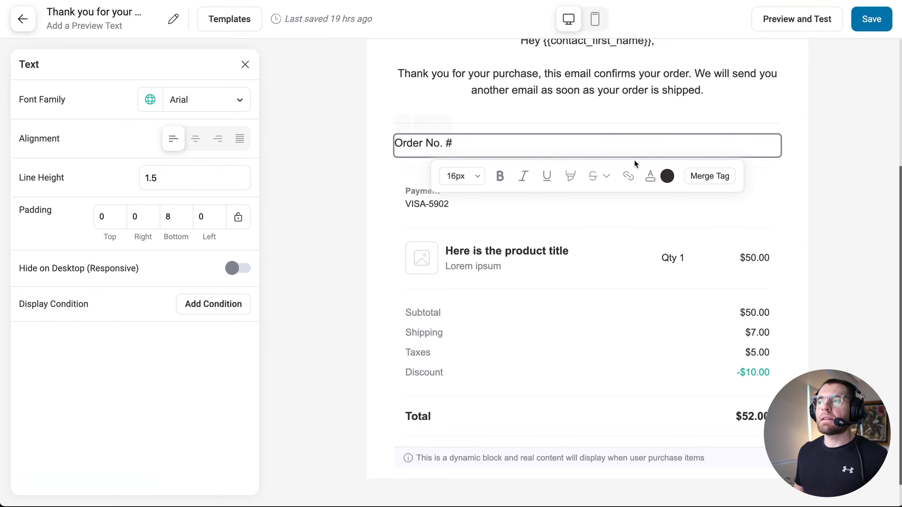
left_click(724, 181)
left_click(244, 176)
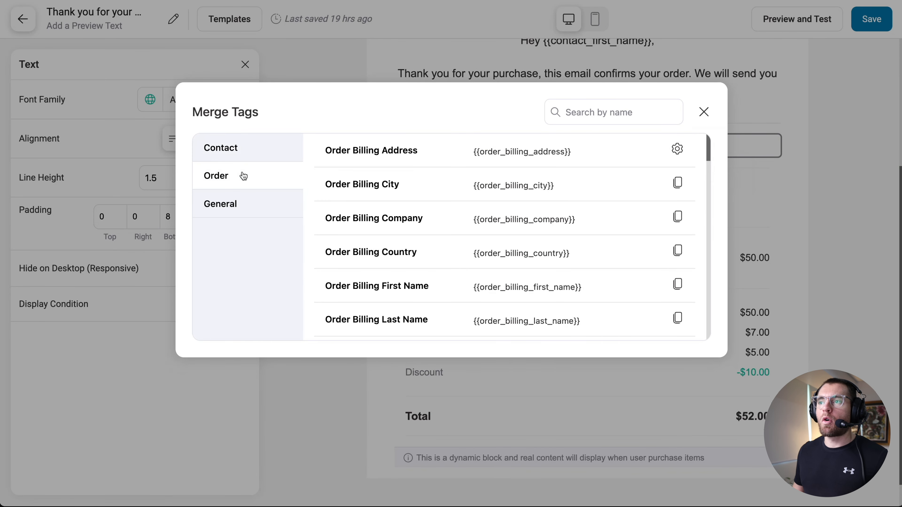
type("number")
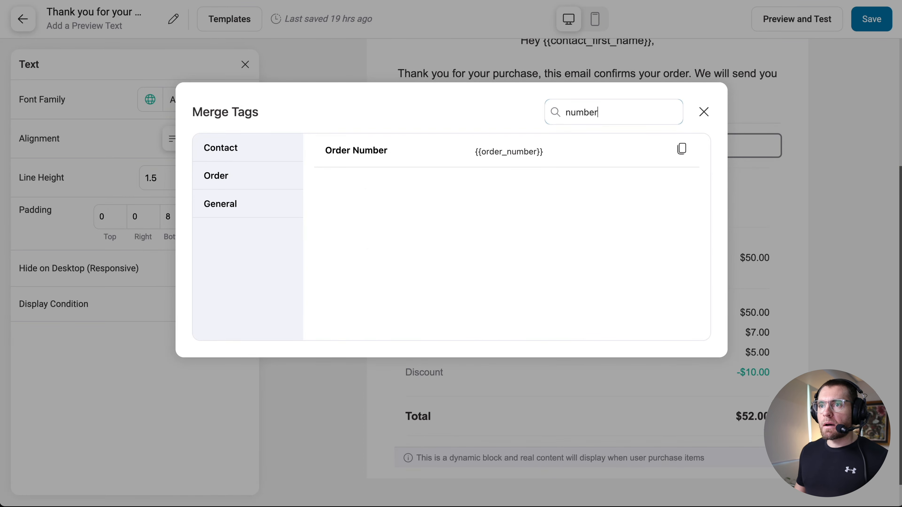
left_click(682, 149)
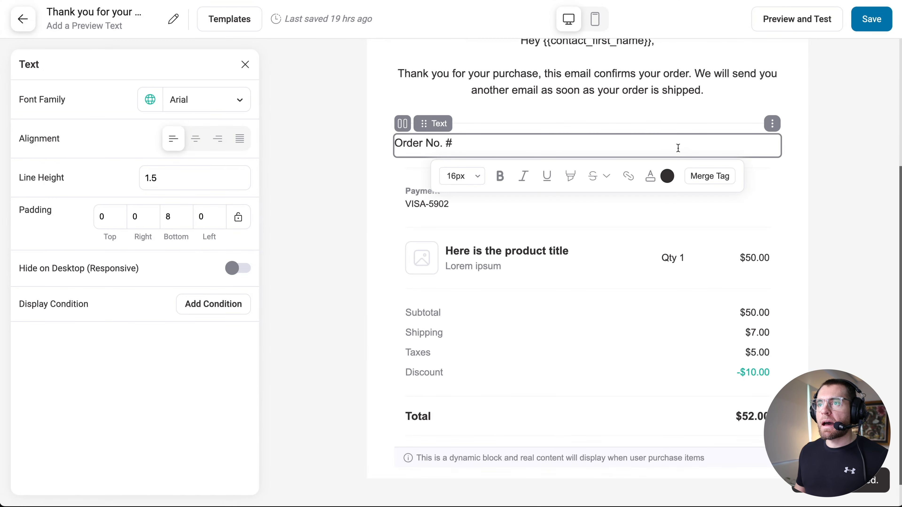
key("ctrl+v")
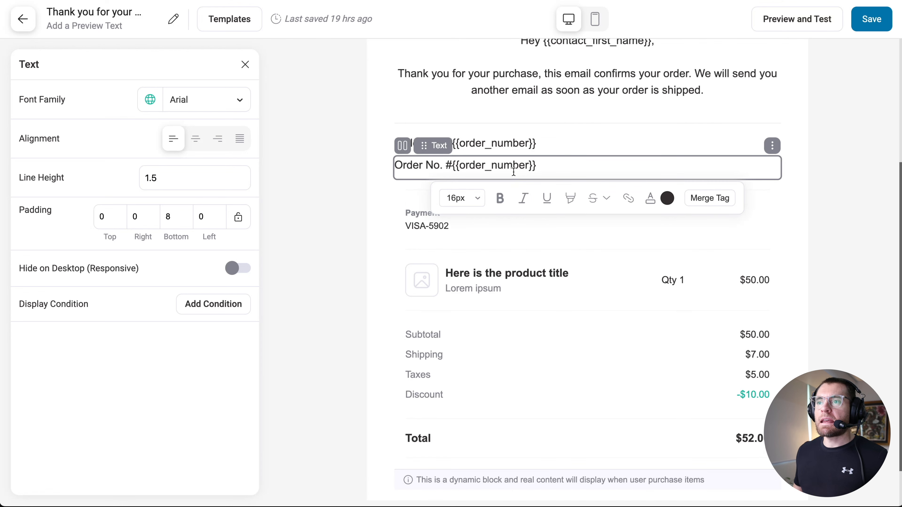
- Clear the duplicated order number text and copy the Order Date merge tag in the 15 Nov 2023 format
key("ctrl+a")
key("BackSpace")
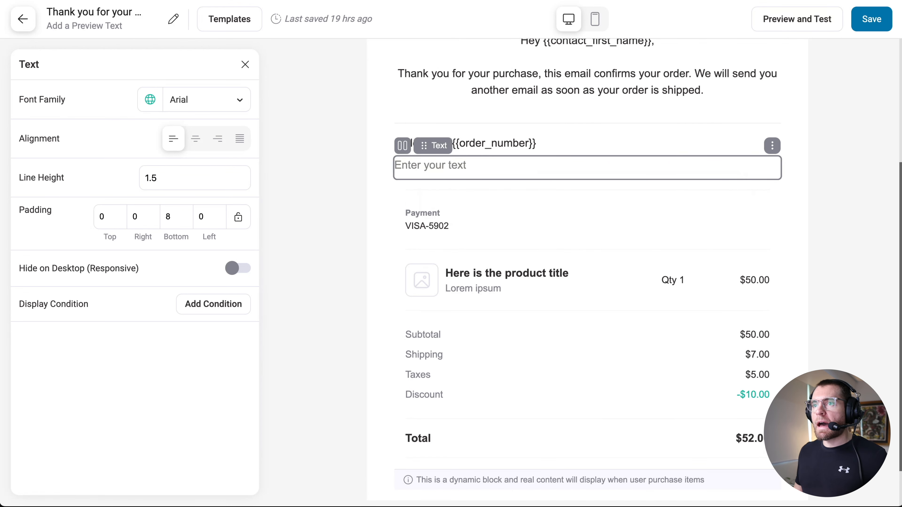
left_click(709, 198)
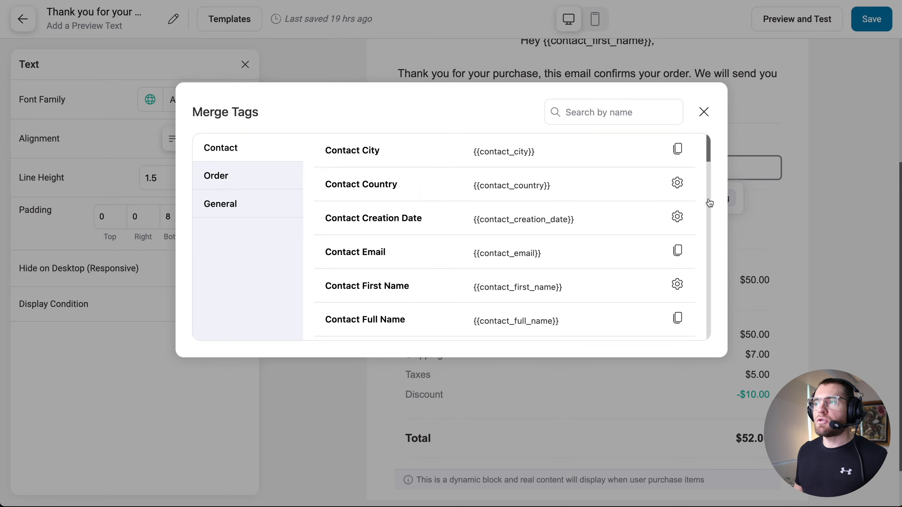
left_click(240, 179)
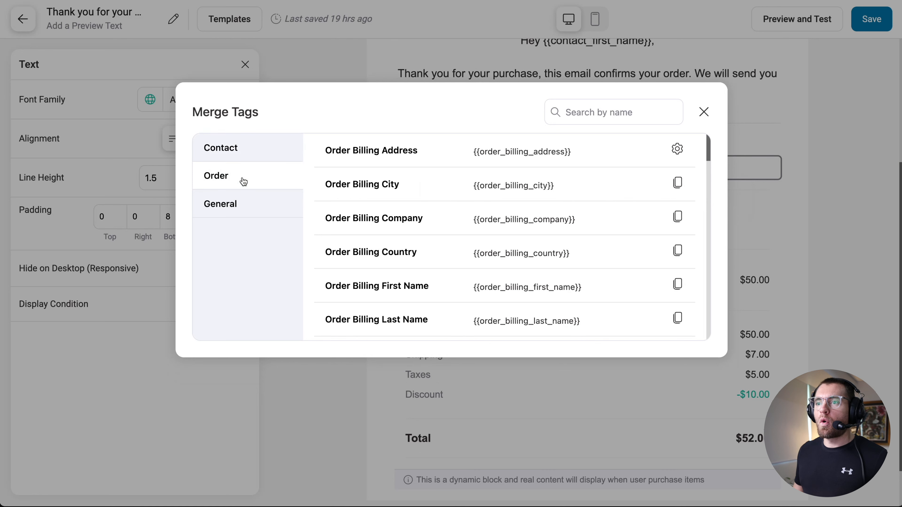
left_click(600, 111)
type("date")
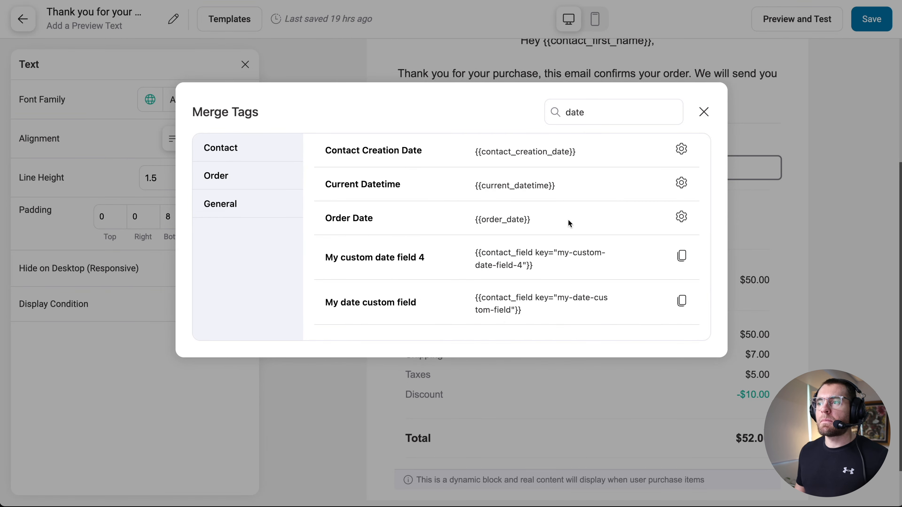
left_click(681, 217)
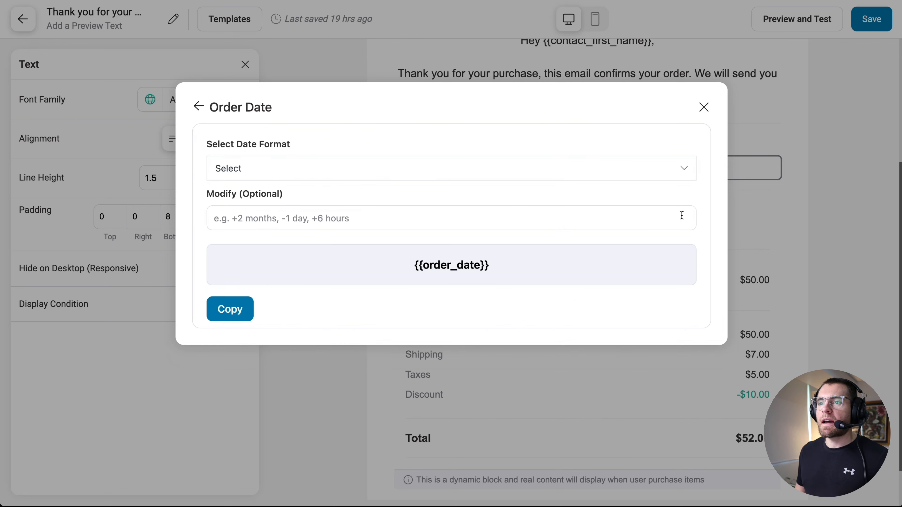
left_click(373, 168)
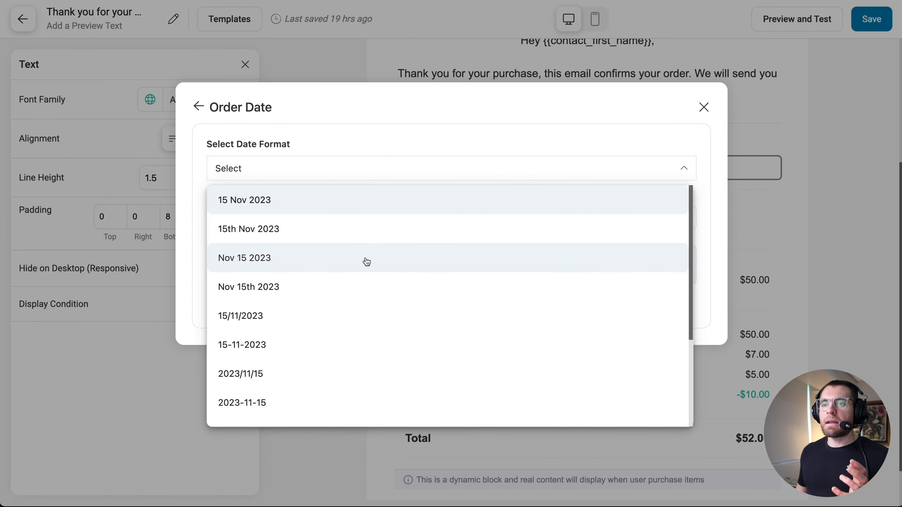
left_click(257, 202)
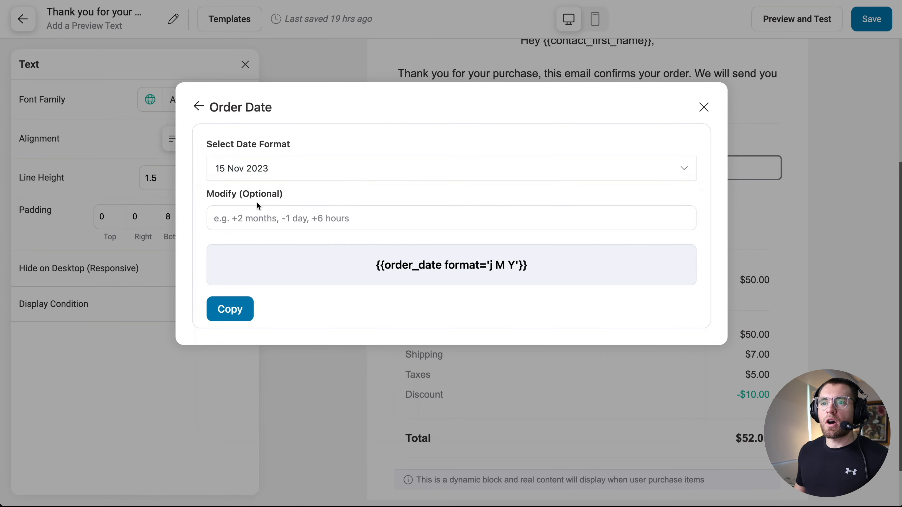
left_click(240, 310)
- Paste the order date merge tag into the emptied text block and add a comma after the M in its format
left_click(429, 166)
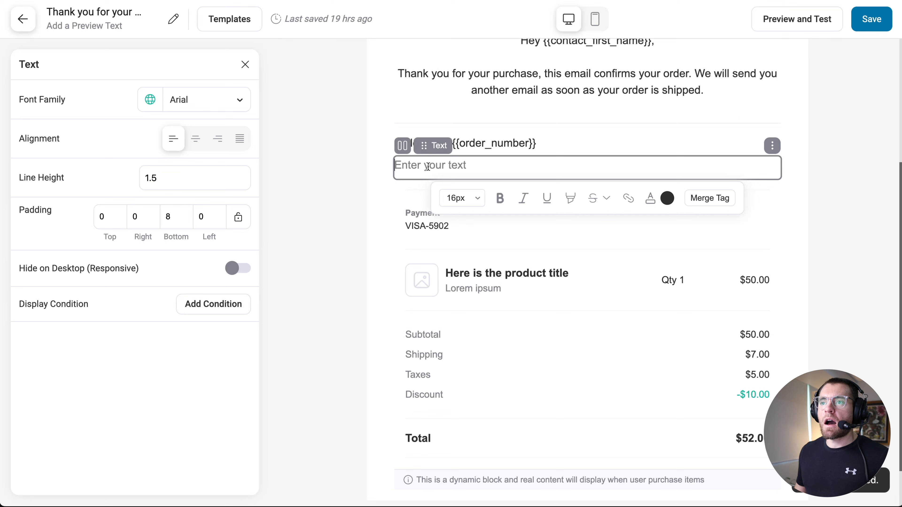
key("ctrl+v")
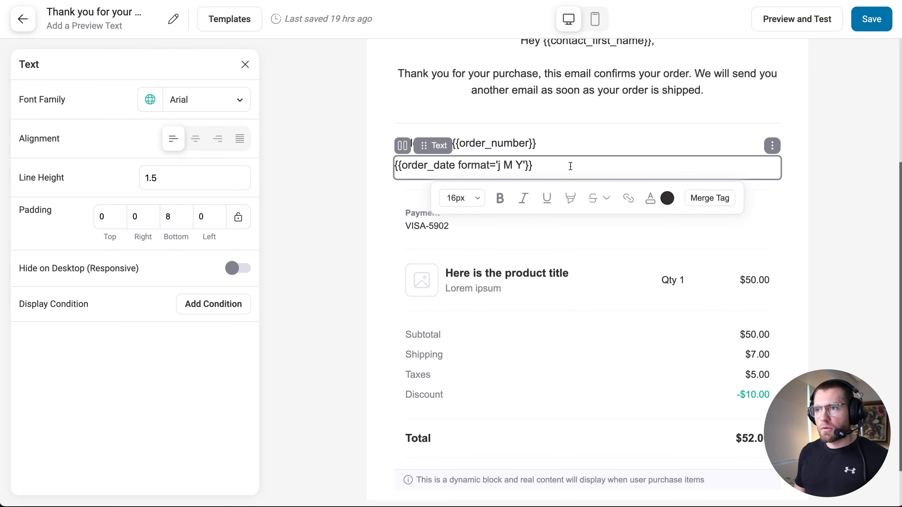
type(",")
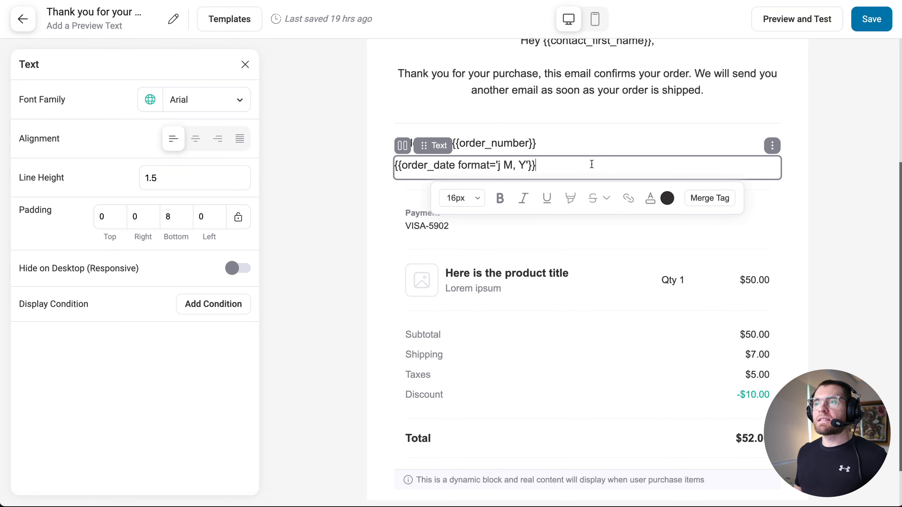
- Center the "Order No." line, make it bold and increase its font size
left_click(562, 144)
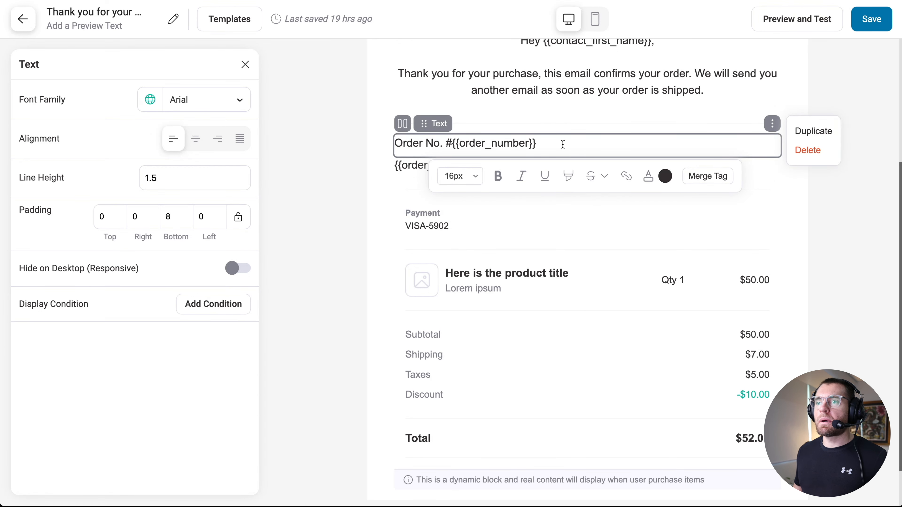
left_click(196, 139)
triple_click(546, 141)
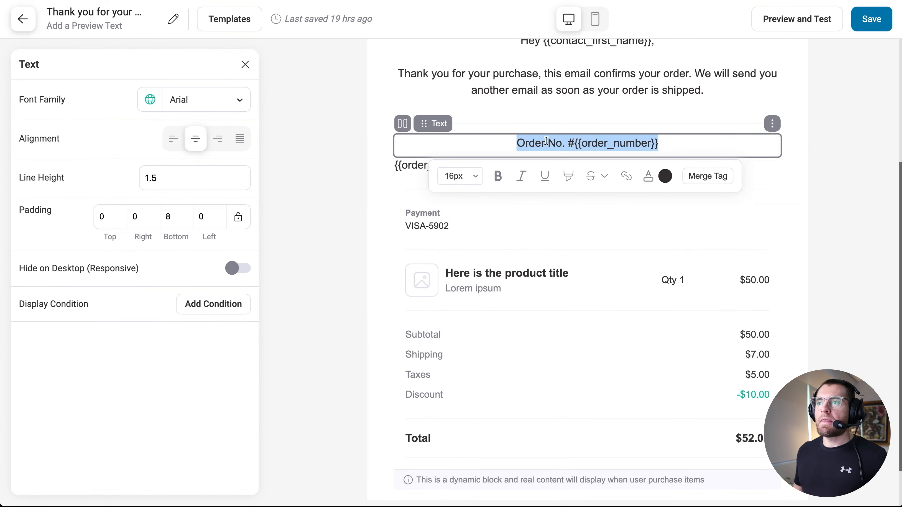
left_click(499, 176)
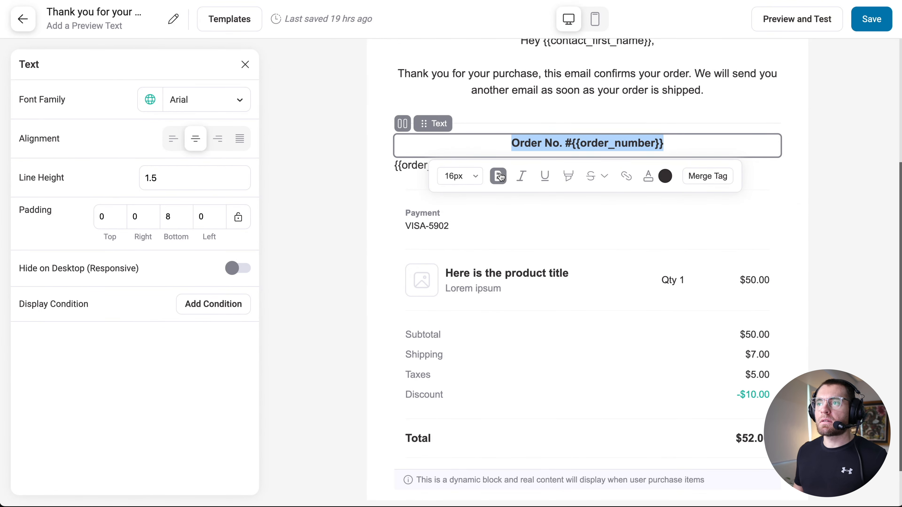
left_click(460, 175)
scroll(463, 309, "down", 3)
left_click(459, 313)
- Center the order date line and color its text Cyan bluish gray (#abb8c3)
left_click(466, 169)
left_click(195, 139)
triple_click(632, 172)
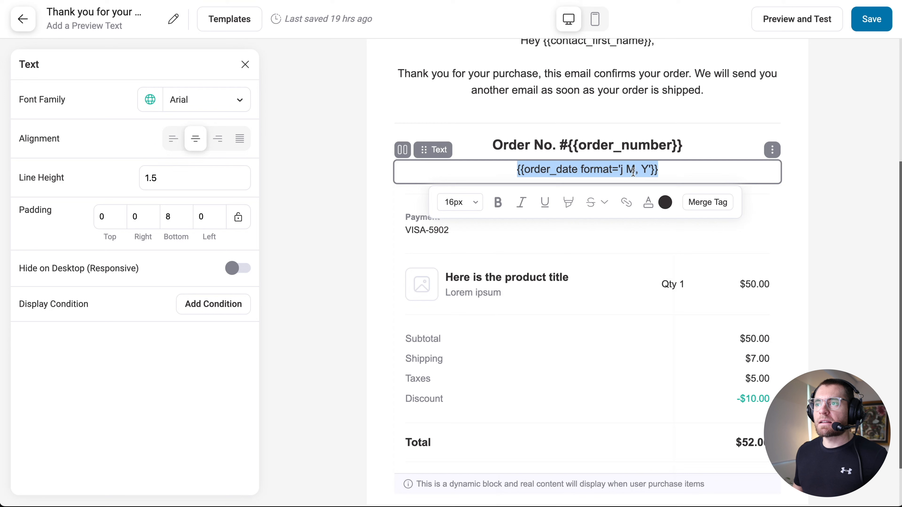
left_click(648, 203)
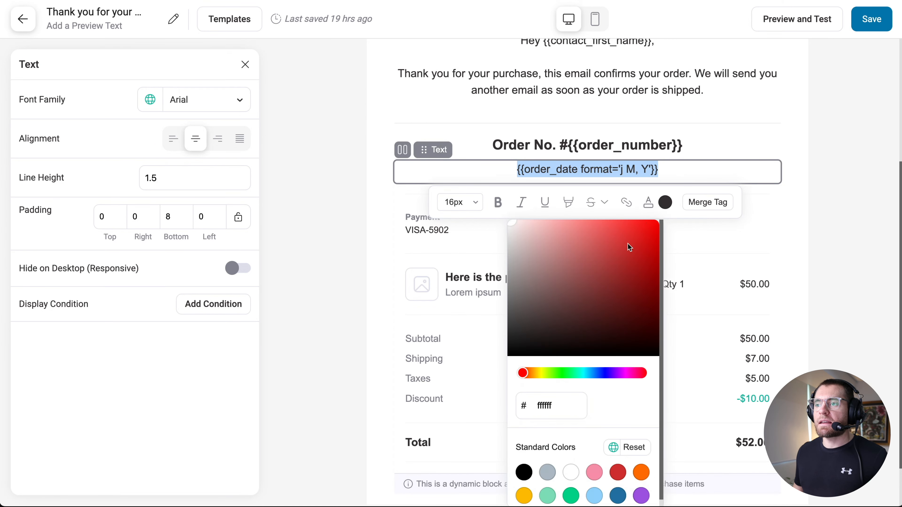
left_click(547, 472)
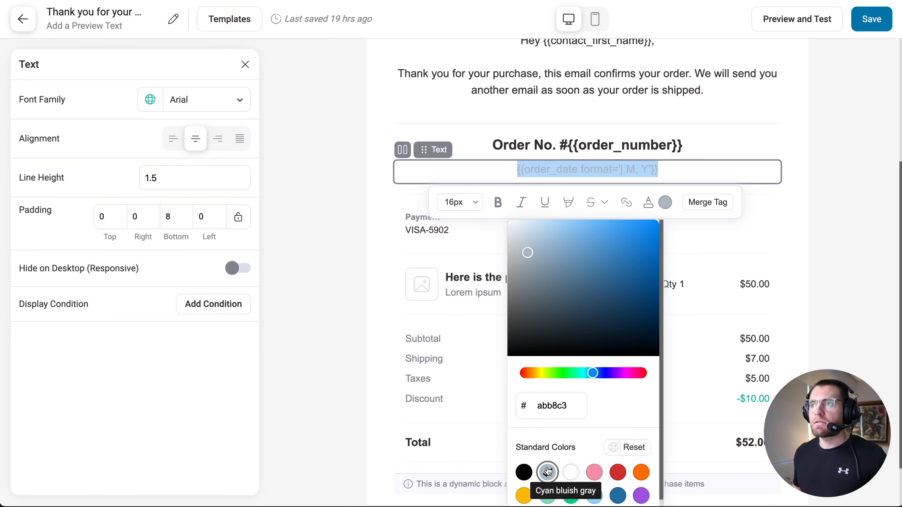
- Set the order number block's top padding to 15 and the order date block's bottom padding to 15
left_click(588, 146)
left_click(102, 216)
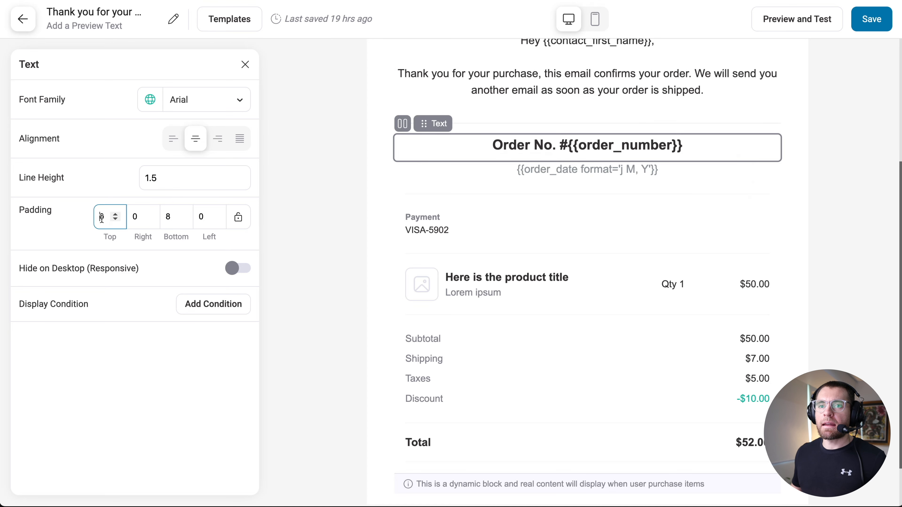
type("20")
left_click(533, 184)
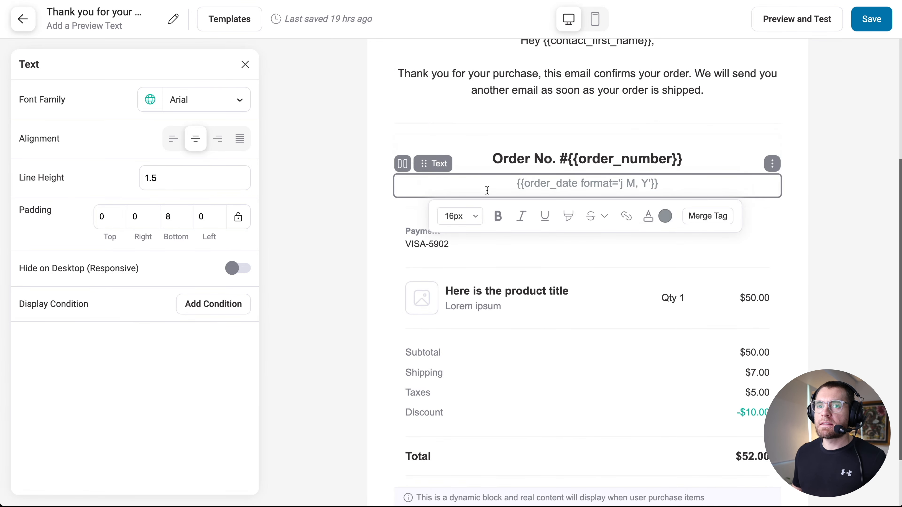
left_click(177, 217)
type("15")
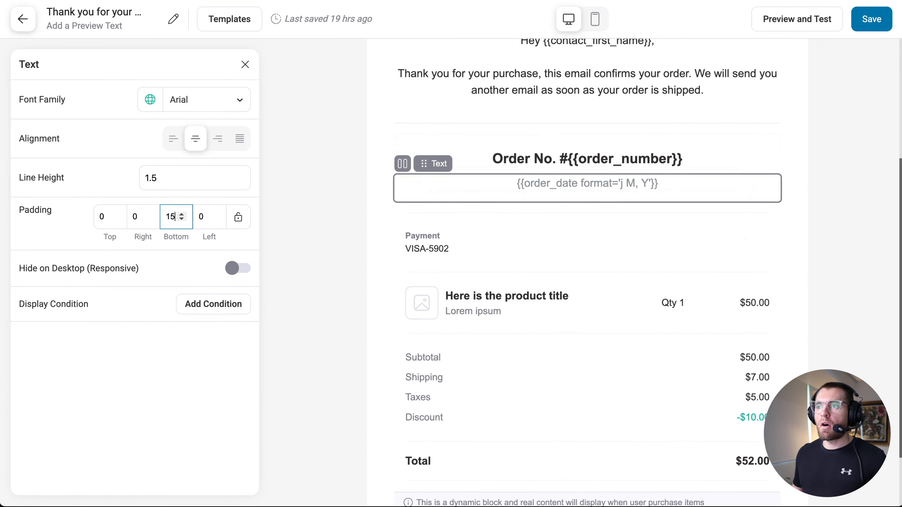
- Set the order date text's font size to 15px
triple_click(479, 204)
left_click(460, 231)
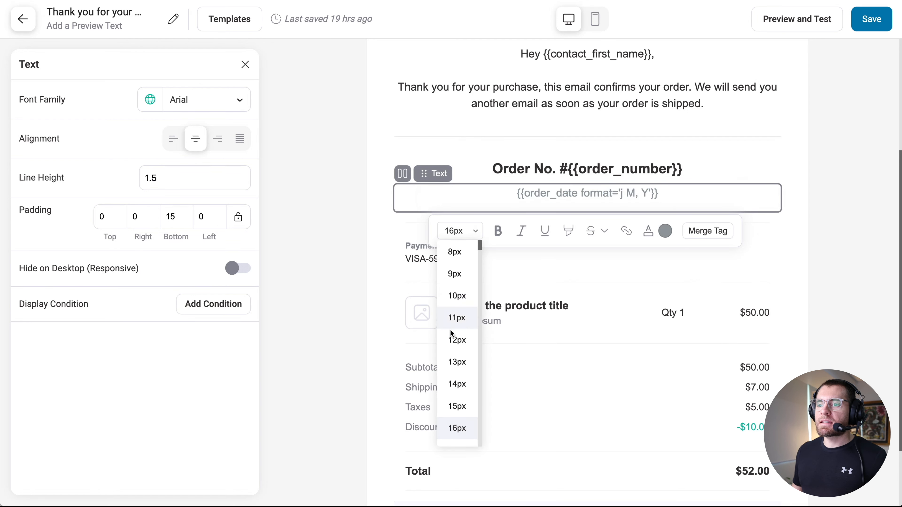
left_click(453, 407)
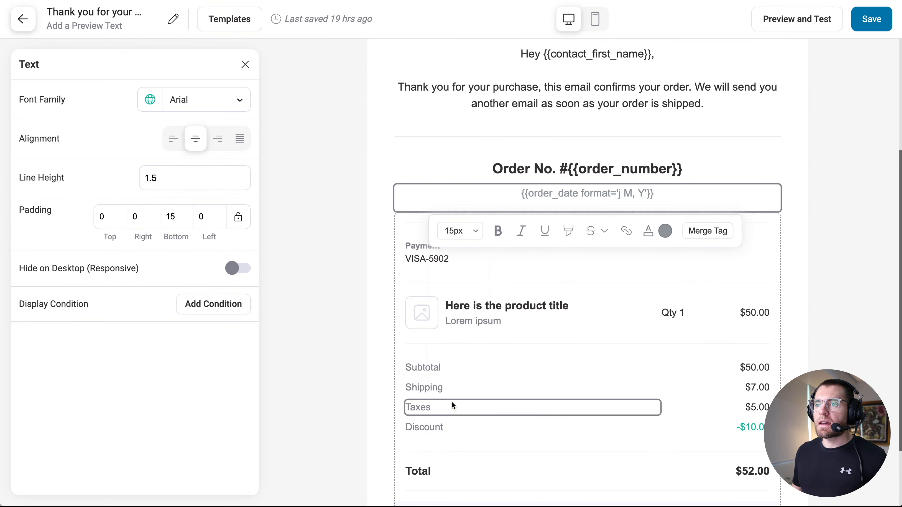
- Set the order number block's bottom padding to 0 to bring it closer to the date line
left_click(529, 169)
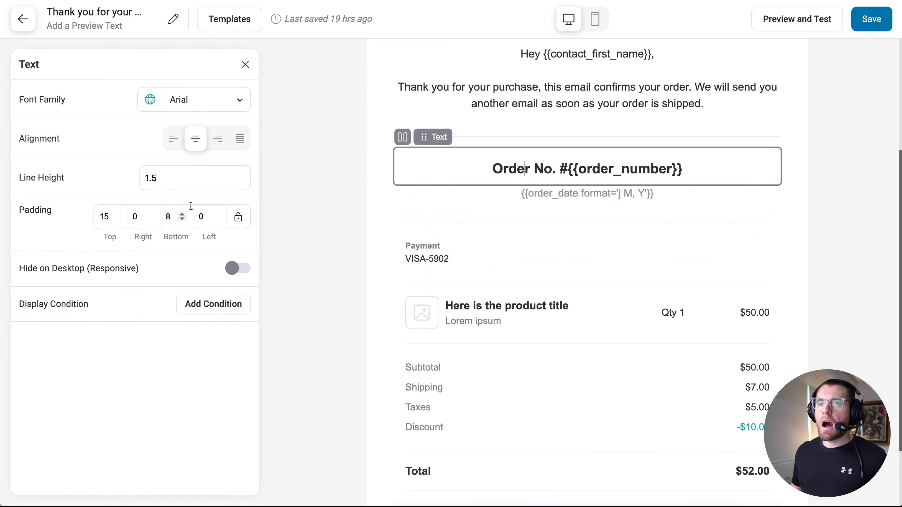
left_click(171, 216)
double_click(171, 217)
type("0")
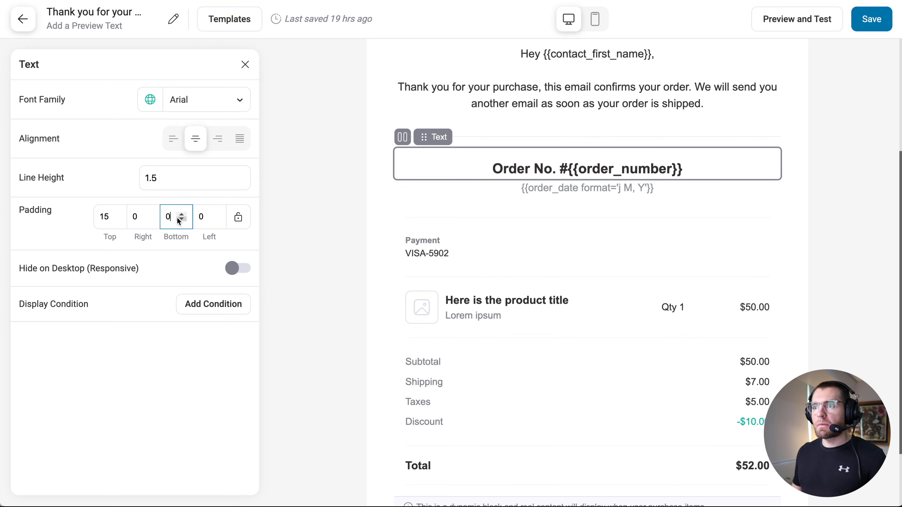
left_click(384, 187)
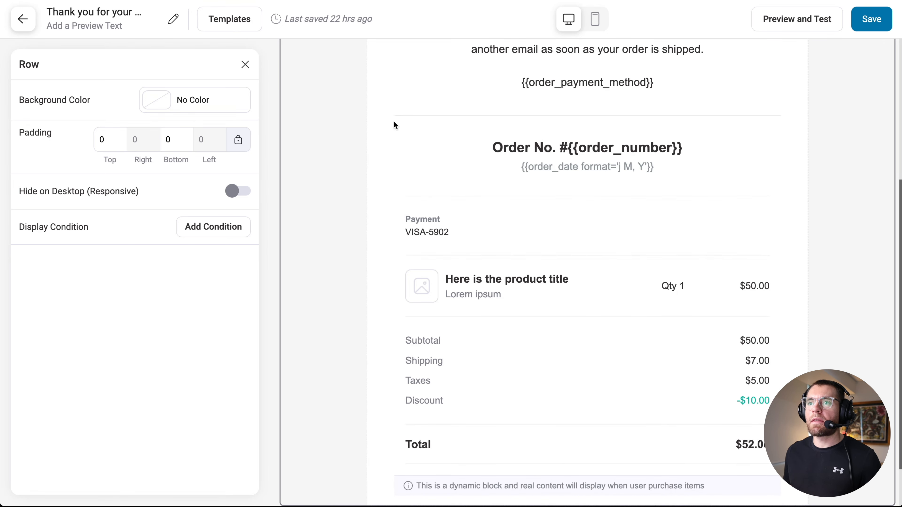
- Set the Order Summary block's right and left padding to 0
left_click(395, 220)
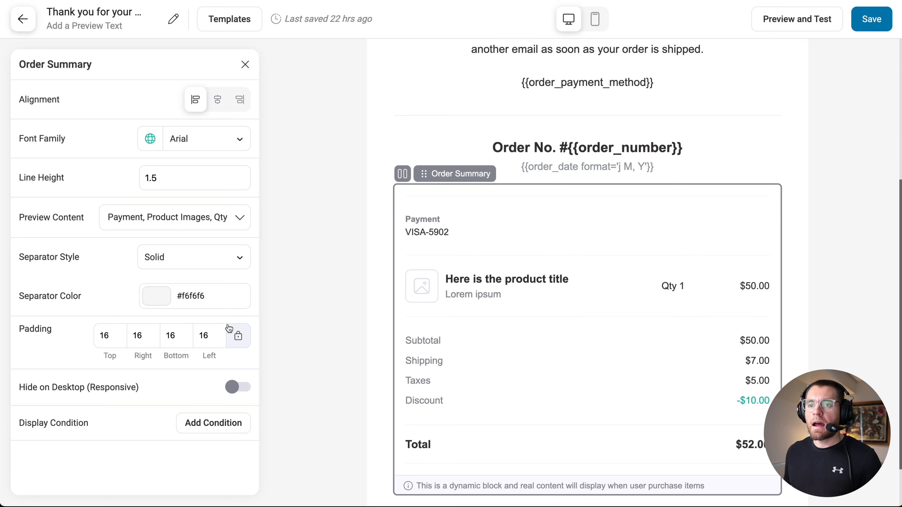
left_click(136, 339)
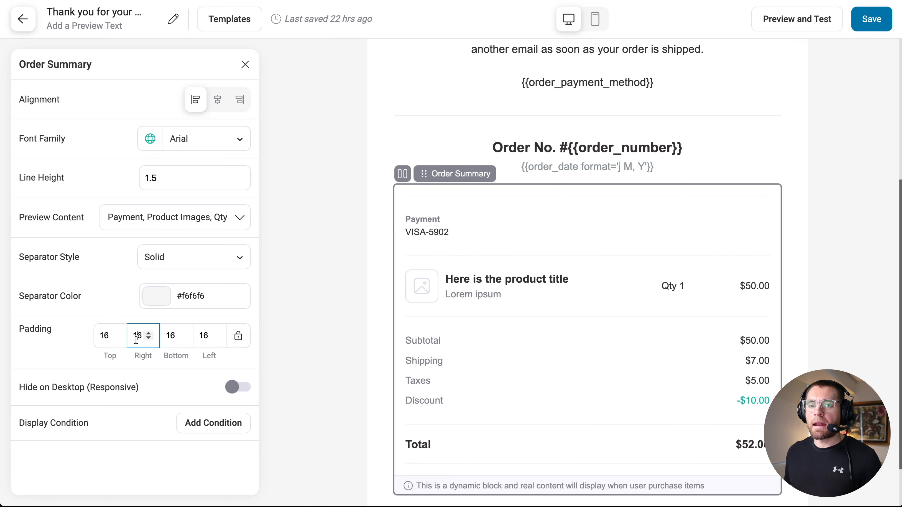
key("BackSpace")
key("BackSpace")
type("0")
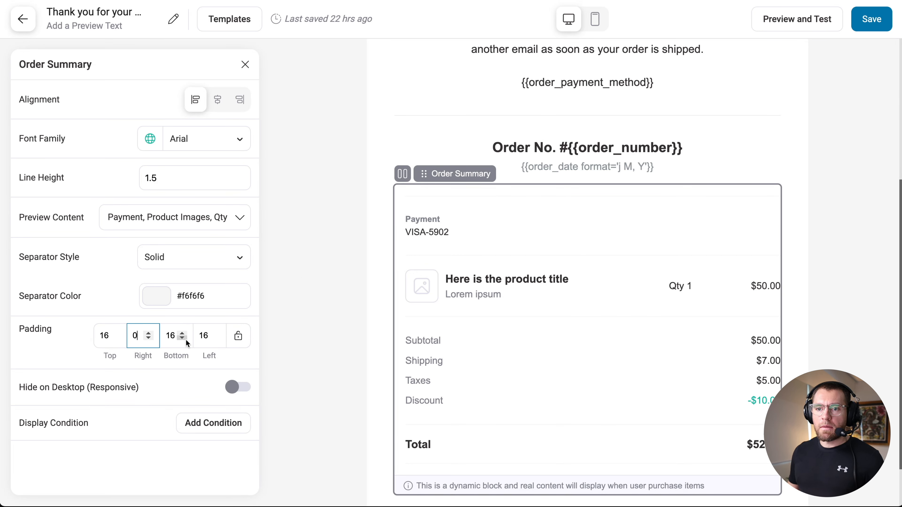
left_click(211, 334)
key("BackSpace")
key("BackSpace")
type("0")
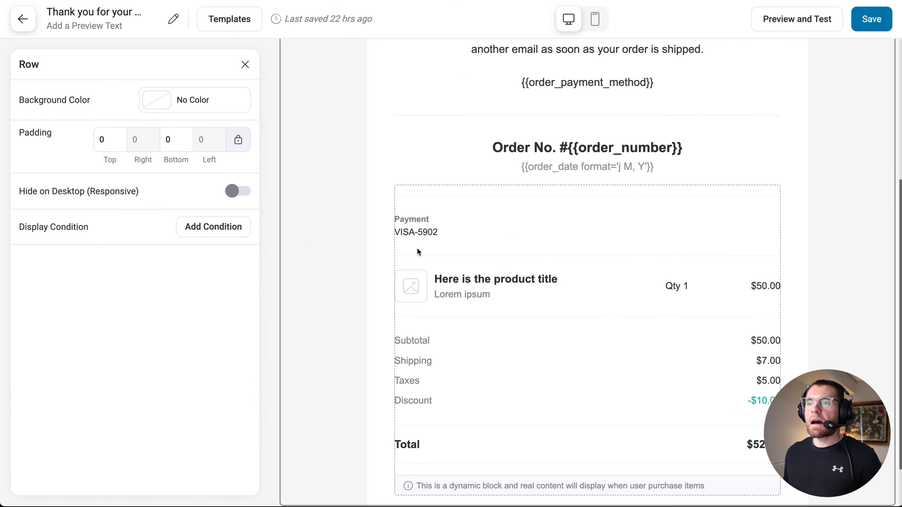
- Hide Payment in the Order Summary block's preview content
left_click(417, 247)
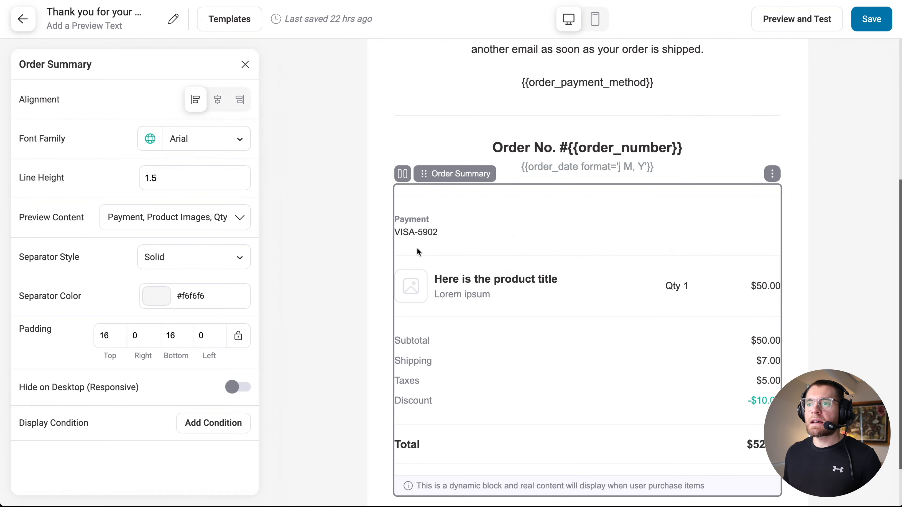
left_click(241, 219)
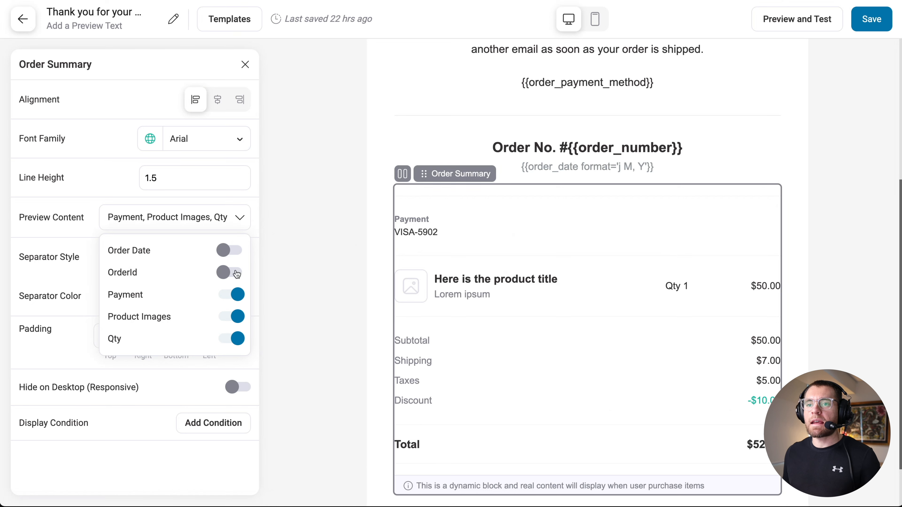
left_click(227, 296)
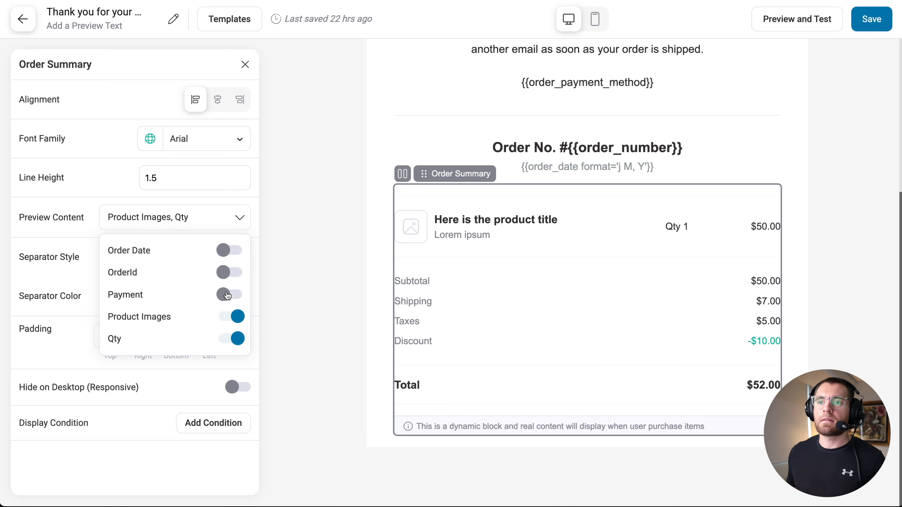
- Add a text block below the Order Summary reading "Payment Info"
left_click(245, 66)
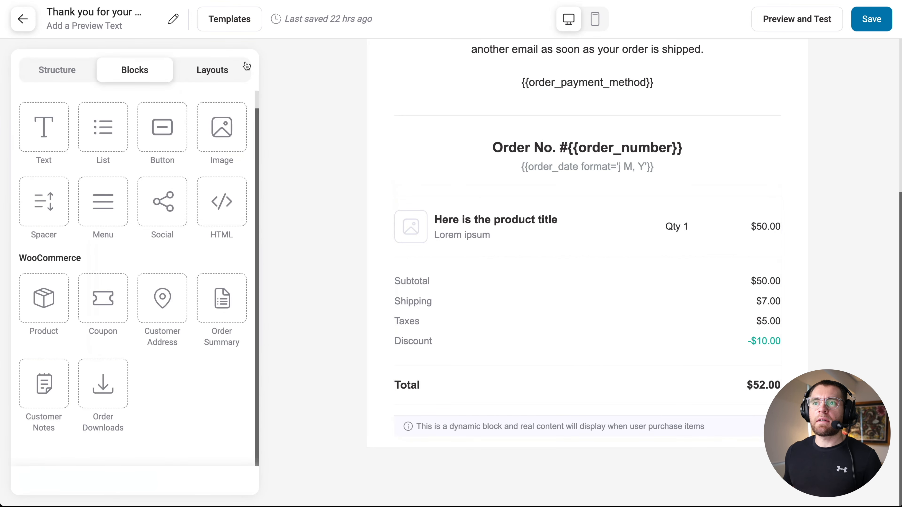
left_click_drag(36, 124, 428, 426)
type("Payment Info")
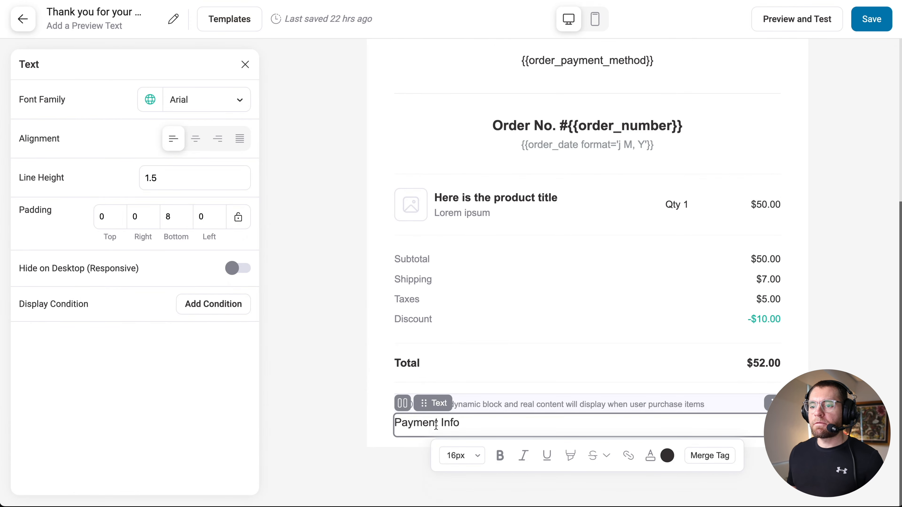
- Duplicate the spacer above the order number heading and move the copy below the "Payment Info" text
left_click(768, 95)
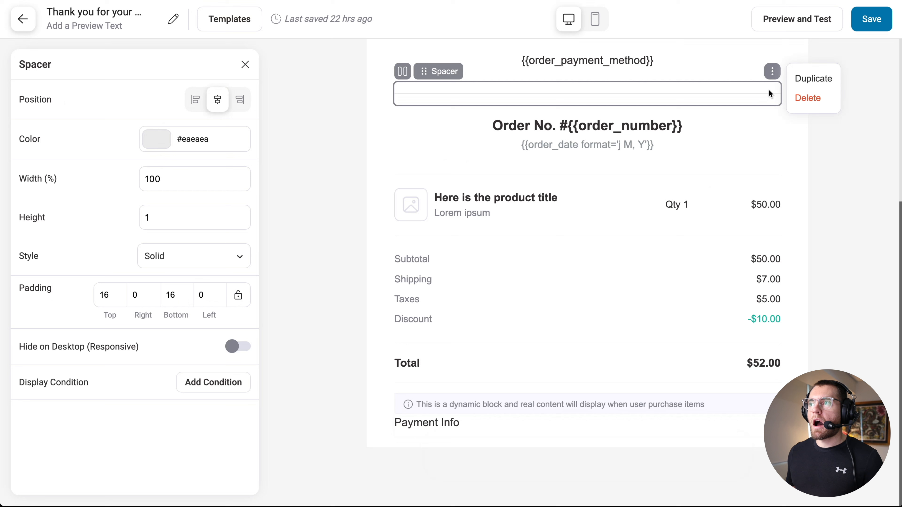
left_click(805, 81)
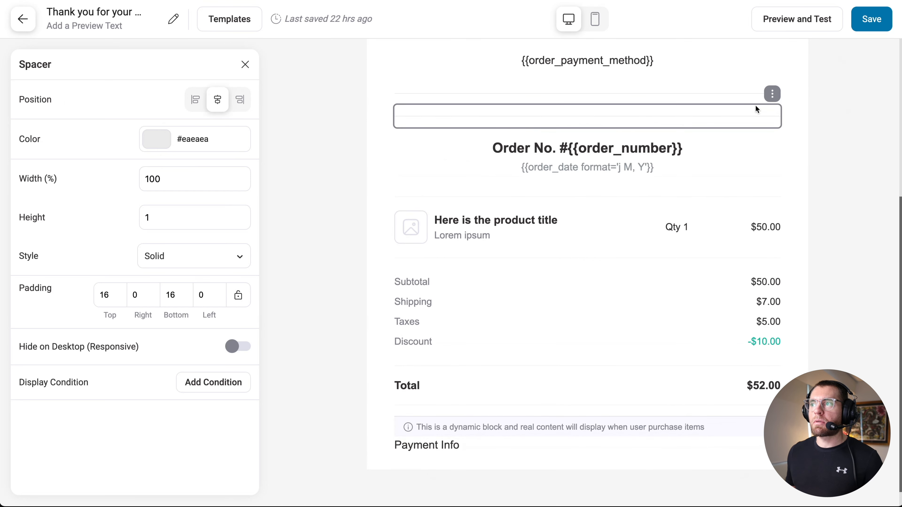
mouse_move(531, 120)
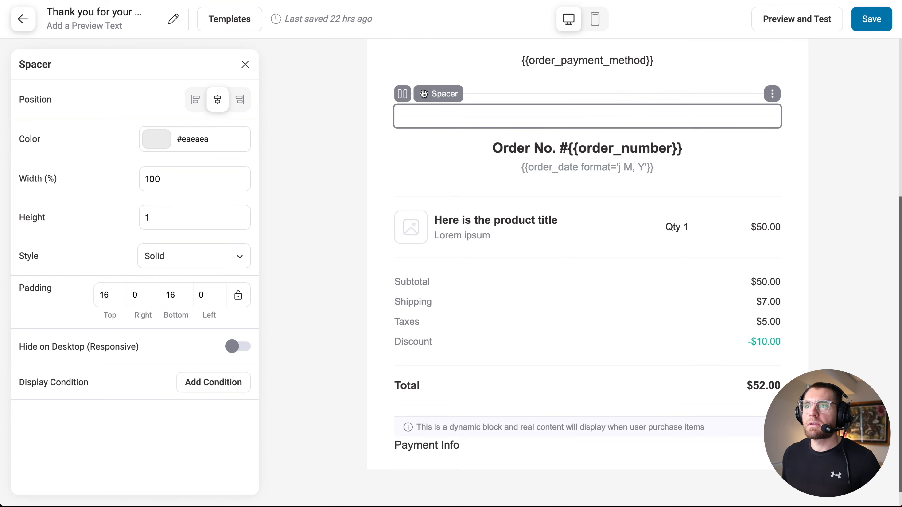
left_click_drag(424, 94, 423, 432)
- Add a text block below the new spacer containing the Order Payment Method merge tag {{order_payment_method}}
left_click(245, 65)
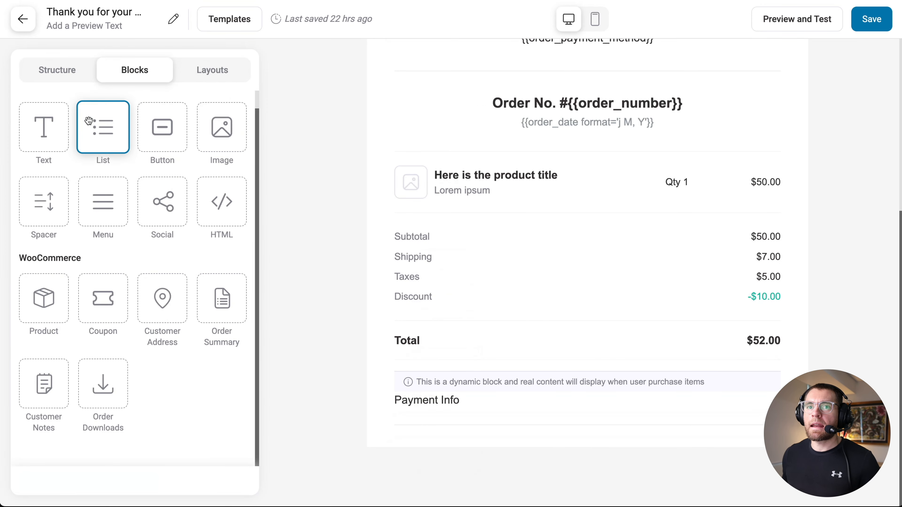
left_click_drag(44, 138, 431, 446)
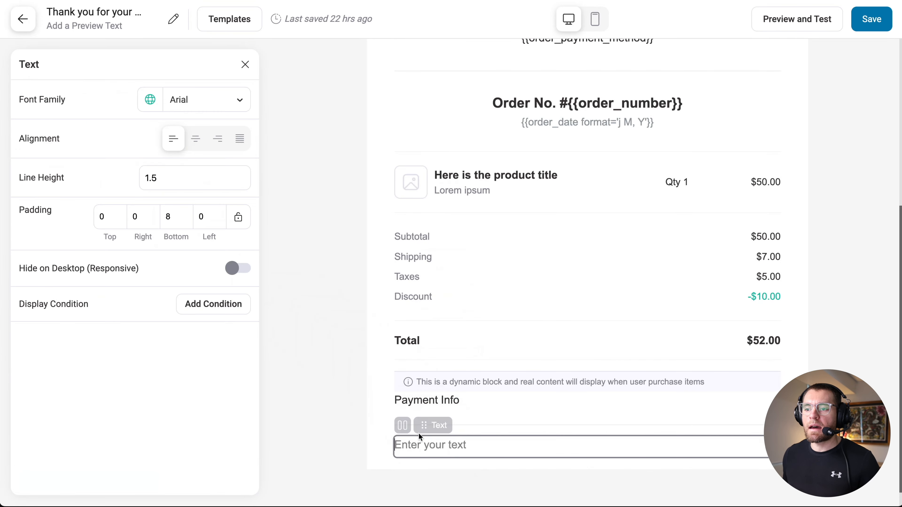
left_click(710, 479)
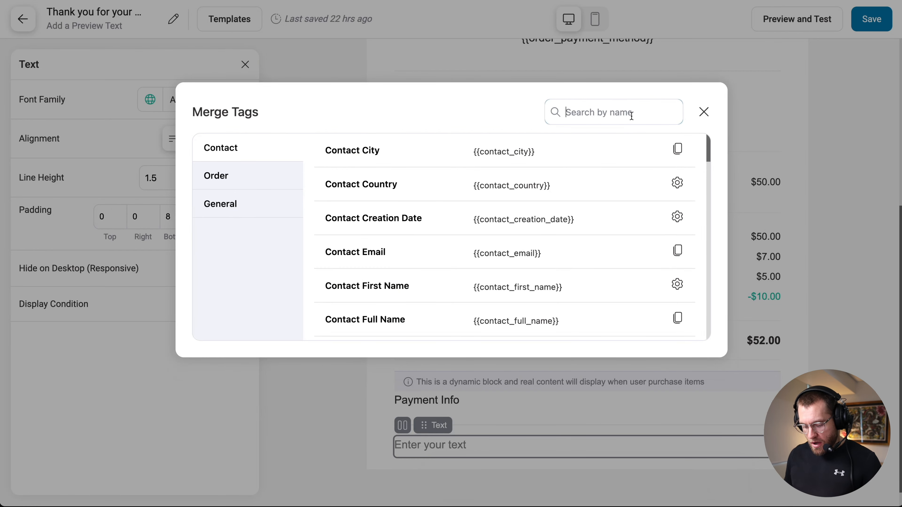
type("pay")
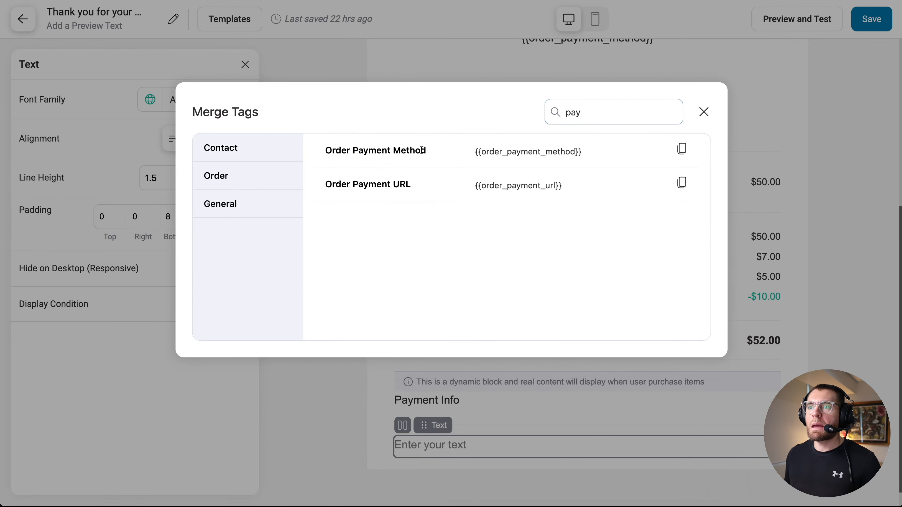
left_click(682, 149)
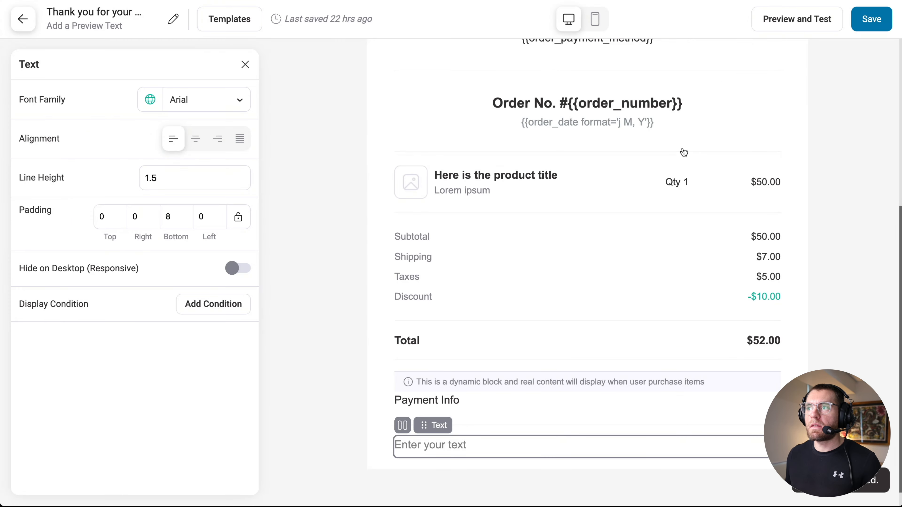
left_click(482, 447)
key("ctrl+v")
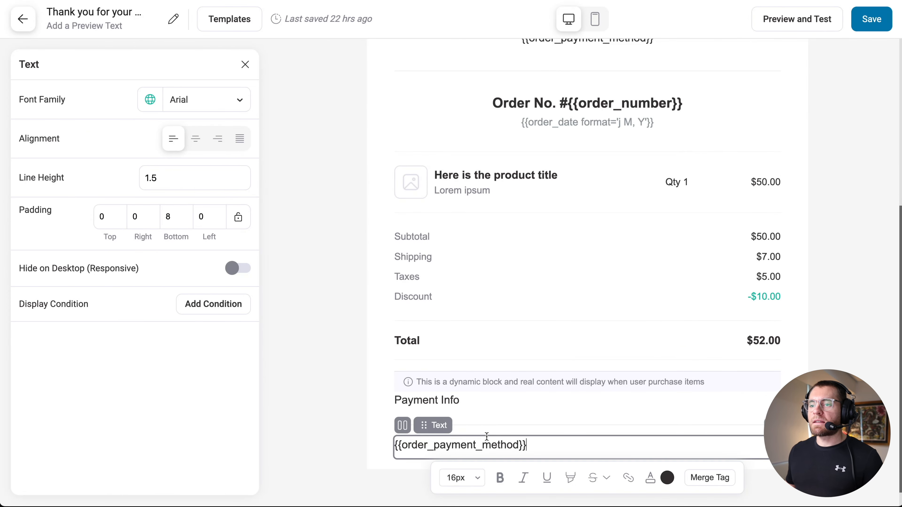
- Make the "Payment Info" text bold and set its bottom padding to 0 and top padding to 30
left_click(477, 403)
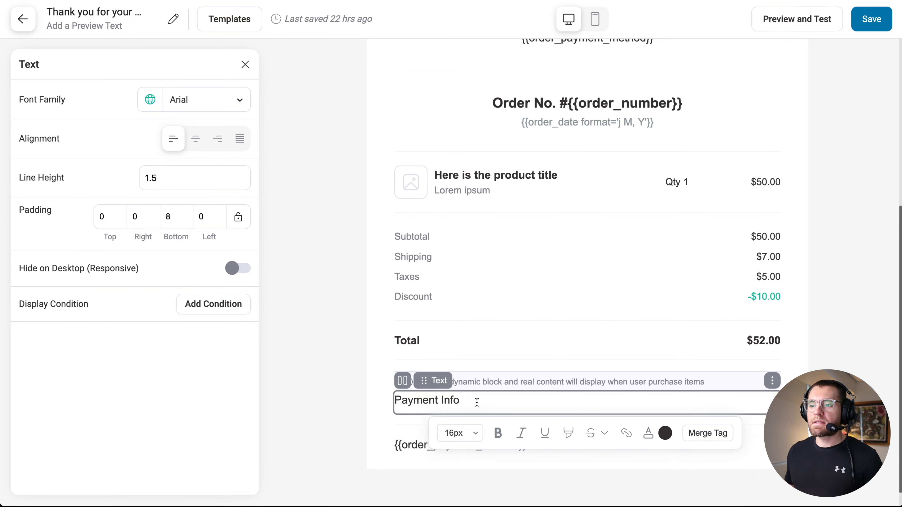
key("ctrl+a")
key("ctrl+b")
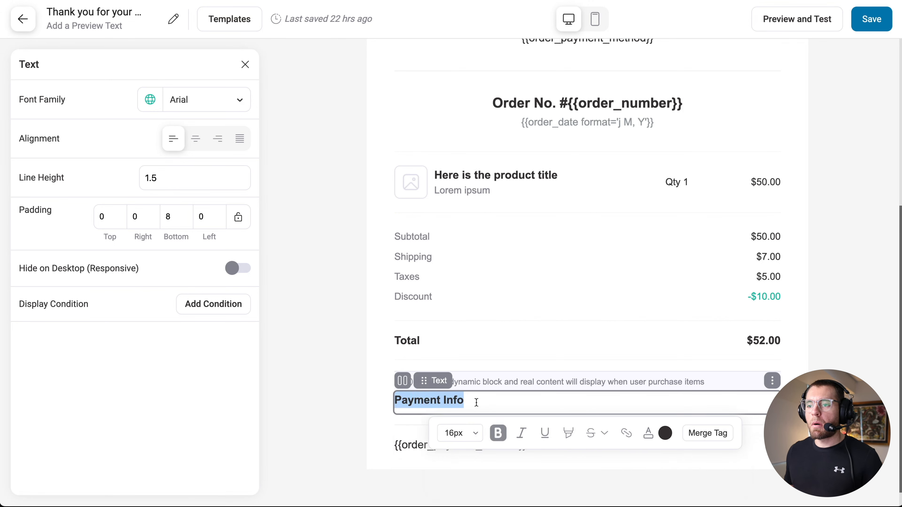
left_click(168, 217)
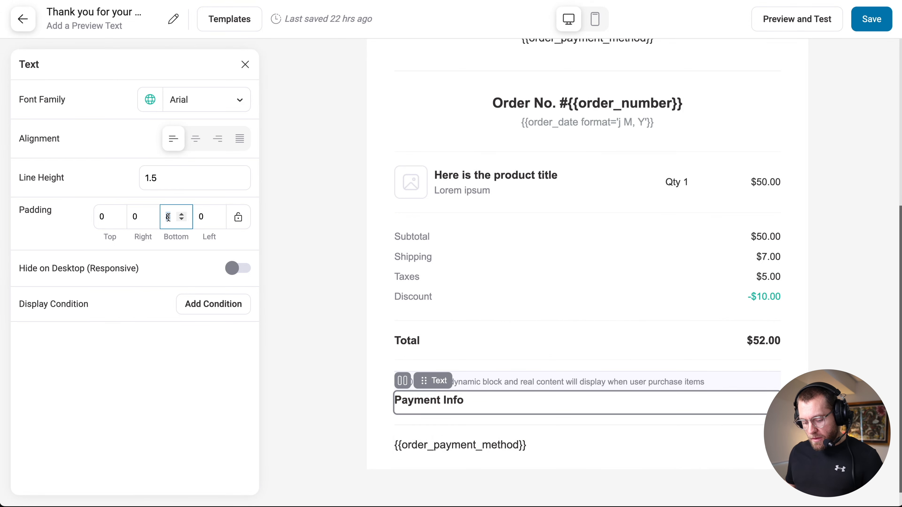
type("0")
key("shift+Tab")
key("shift+Tab")
type("30")
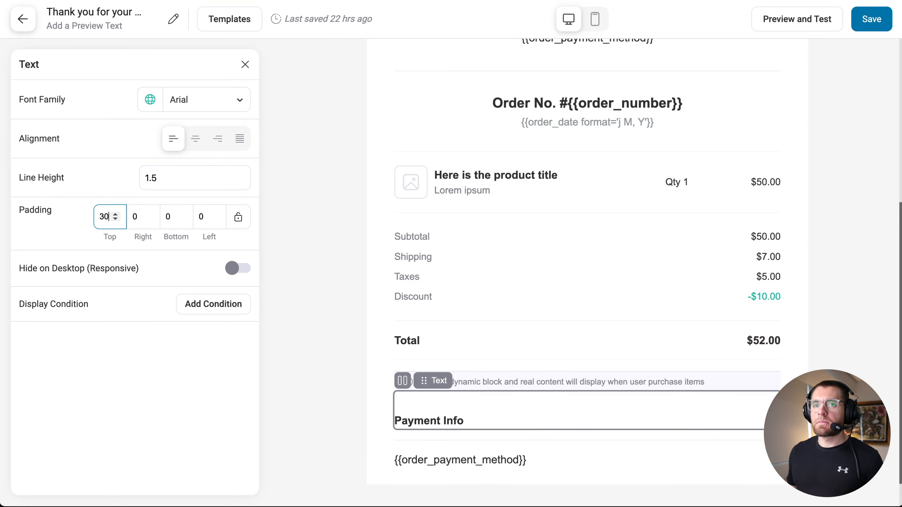
- Set the top padding of the spacer under "Payment Info" to 5
left_click(417, 442)
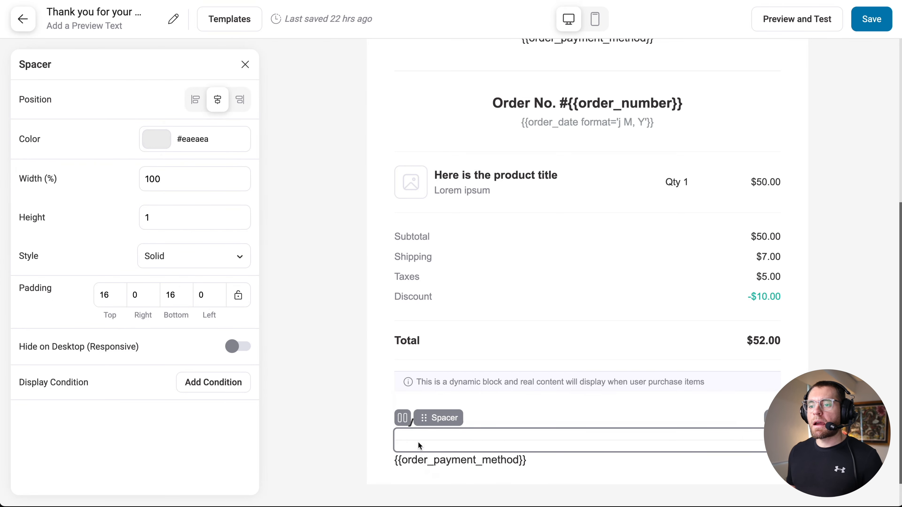
double_click(102, 297)
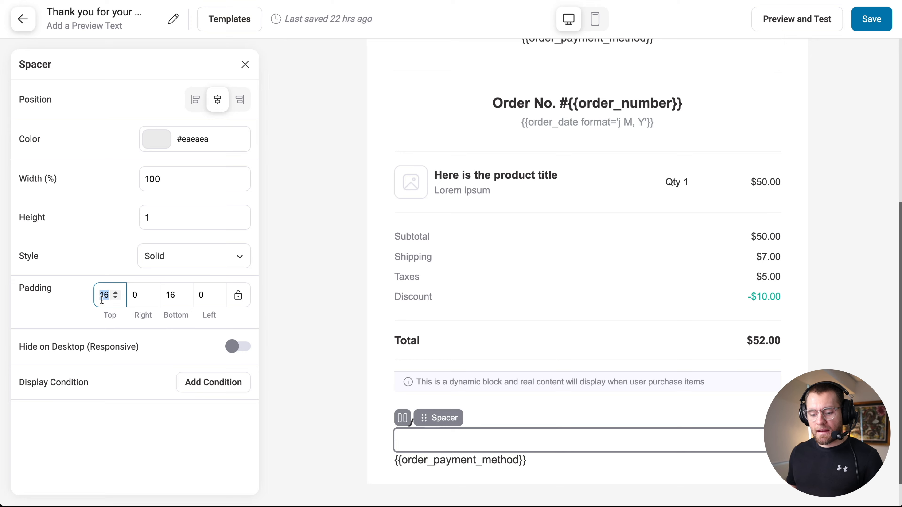
type("5")
- Try to set the font size of the payment method merge tag text to 14px
left_click(469, 453)
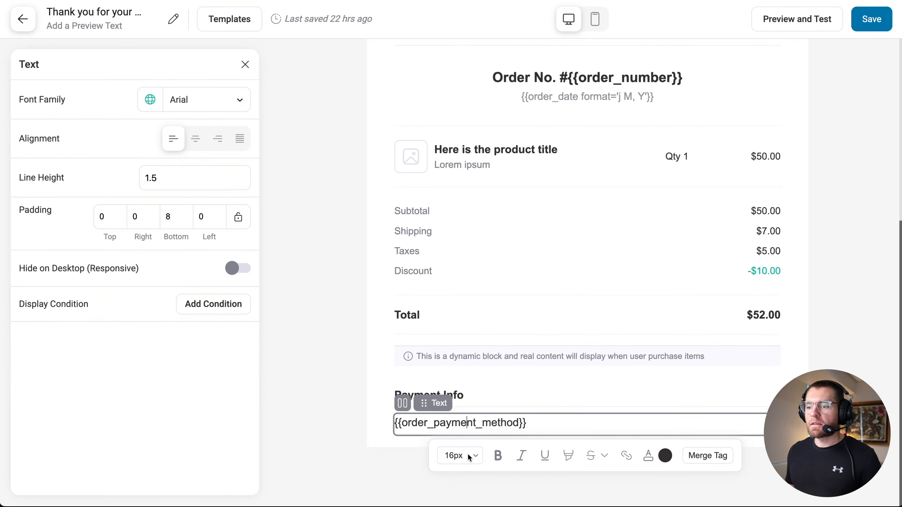
left_click(468, 455)
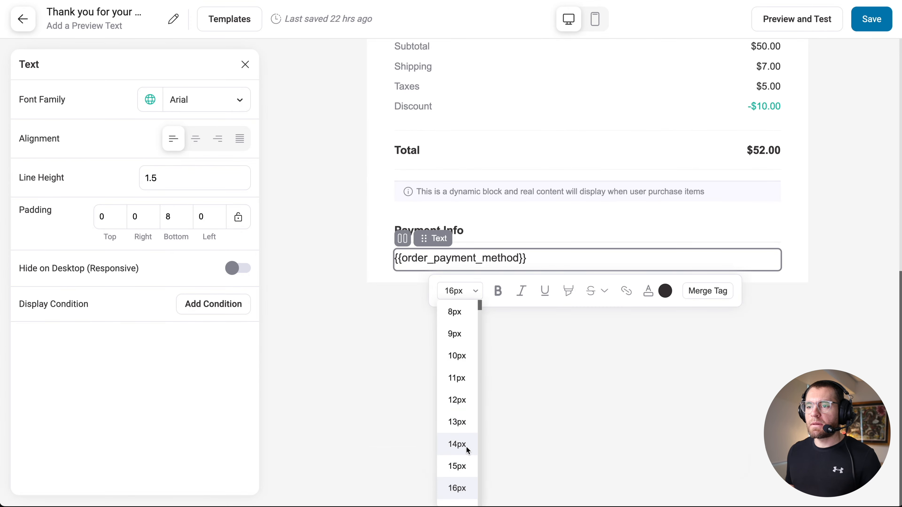
left_click(466, 445)
left_click(530, 426)
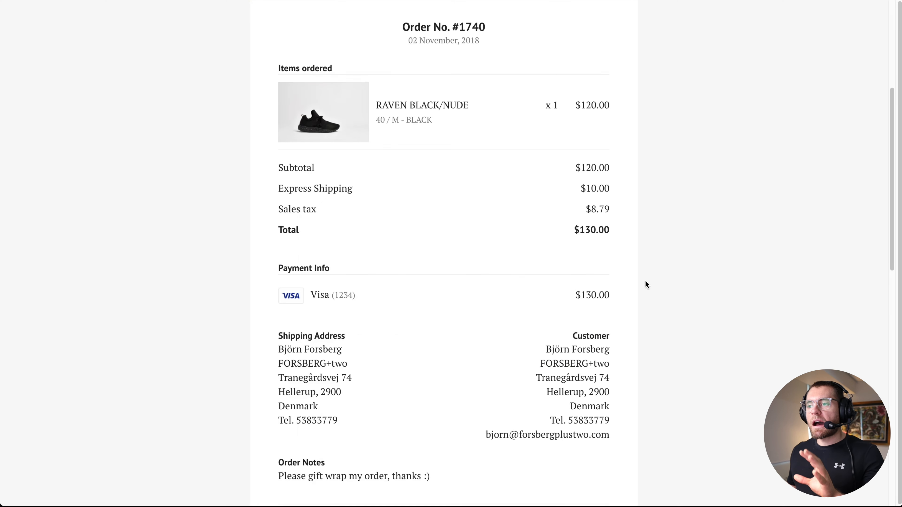
- Add a Customer Address block below the payment method with top padding 30 and right and left padding 0
scroll(645, 280, "down", 3)
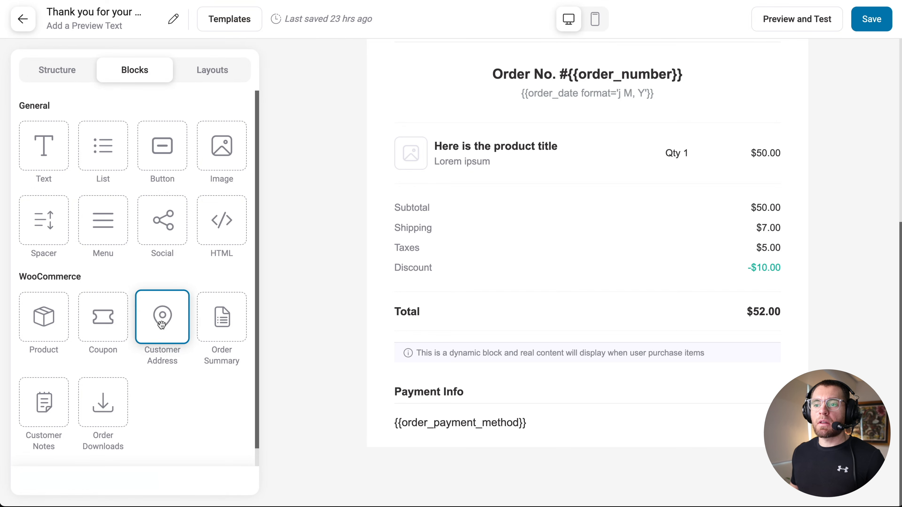
left_click_drag(161, 325, 426, 437)
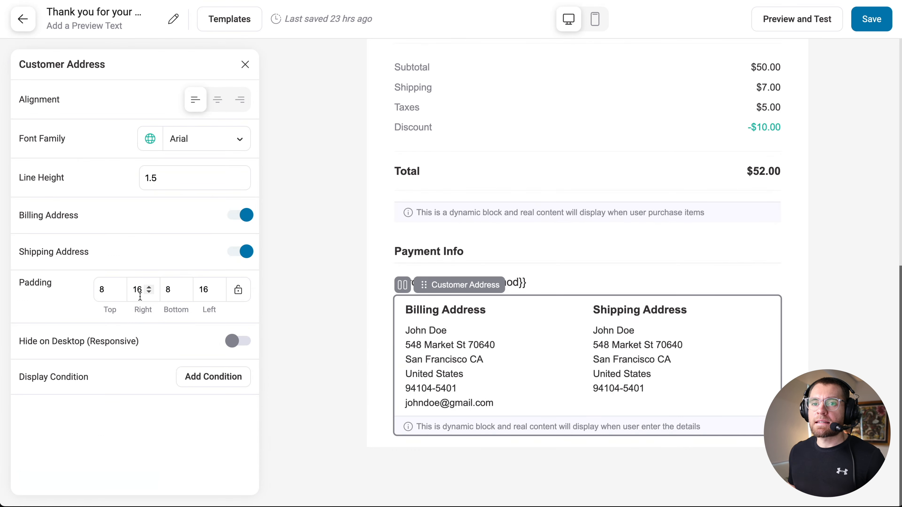
double_click(104, 290)
type("30")
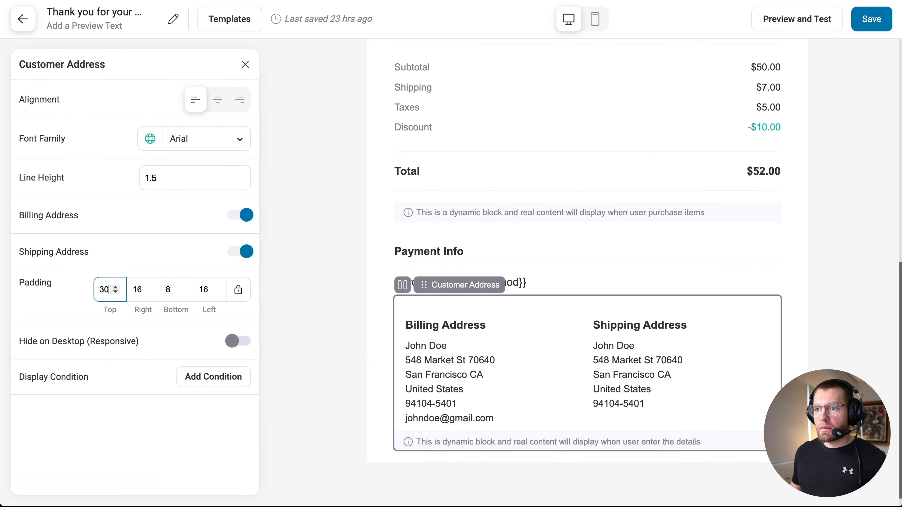
key("Tab")
type("0")
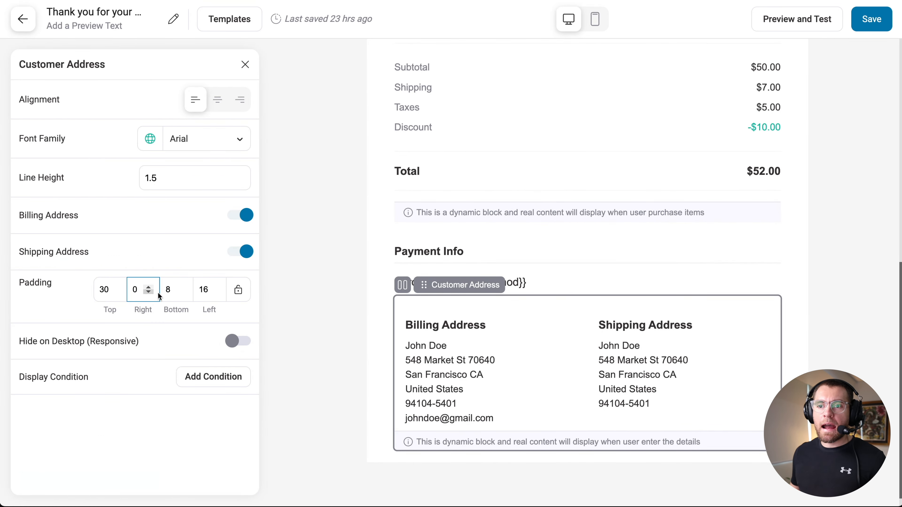
left_click(200, 293)
type("0")
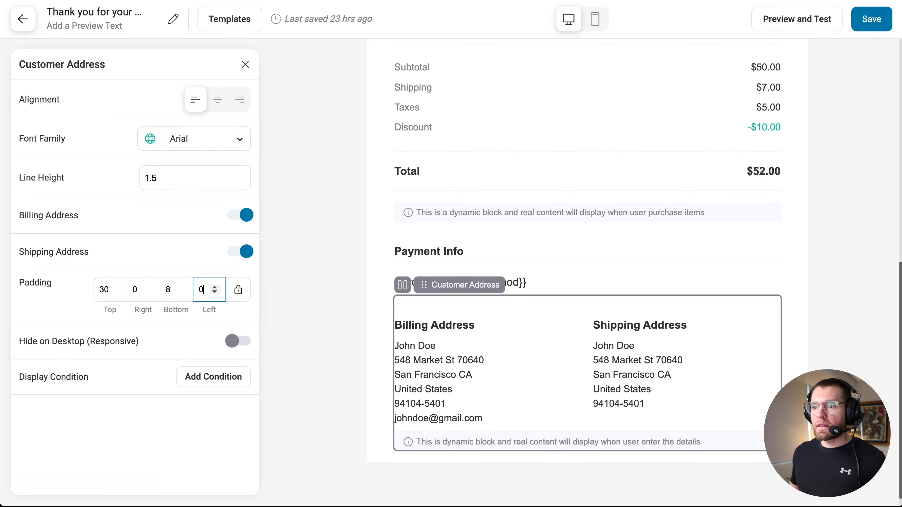
- Add a Customer Notes block below the addresses with top padding 30 and right and left padding 0
left_click(245, 65)
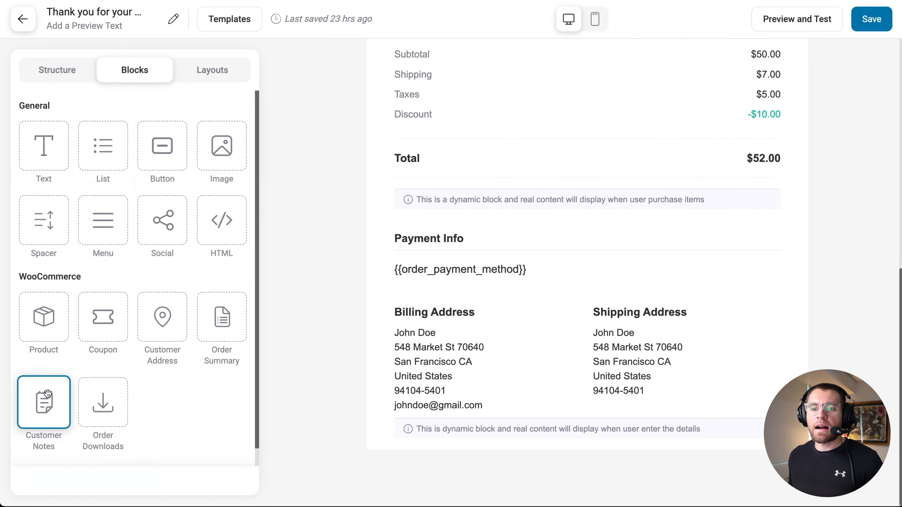
left_click_drag(44, 401, 446, 443)
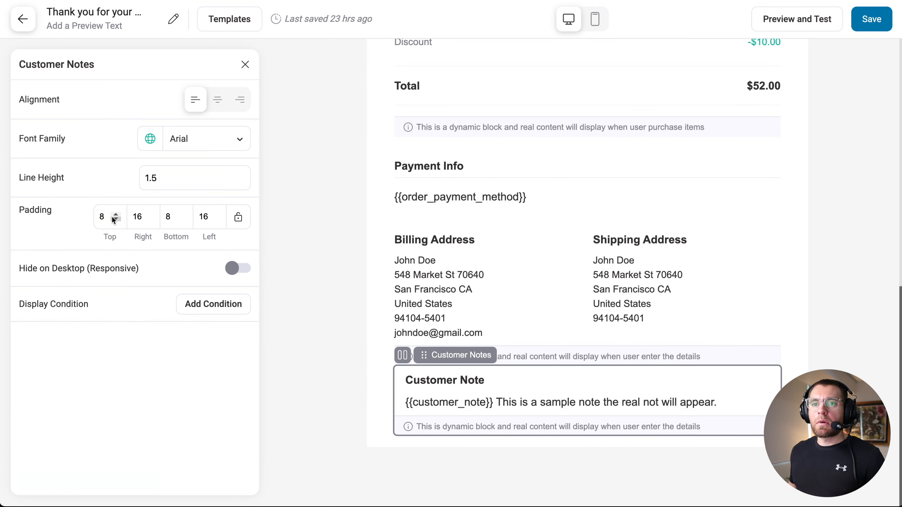
double_click(102, 217)
type("30")
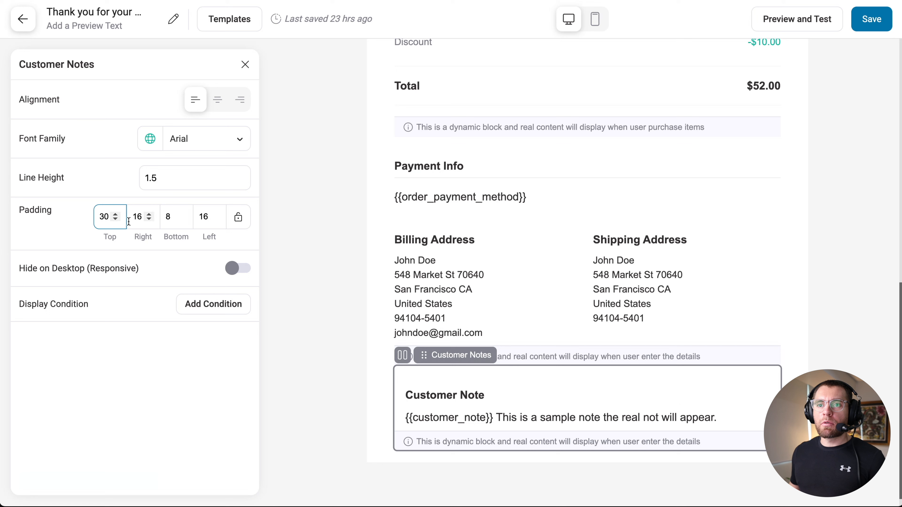
double_click(138, 217)
type("0")
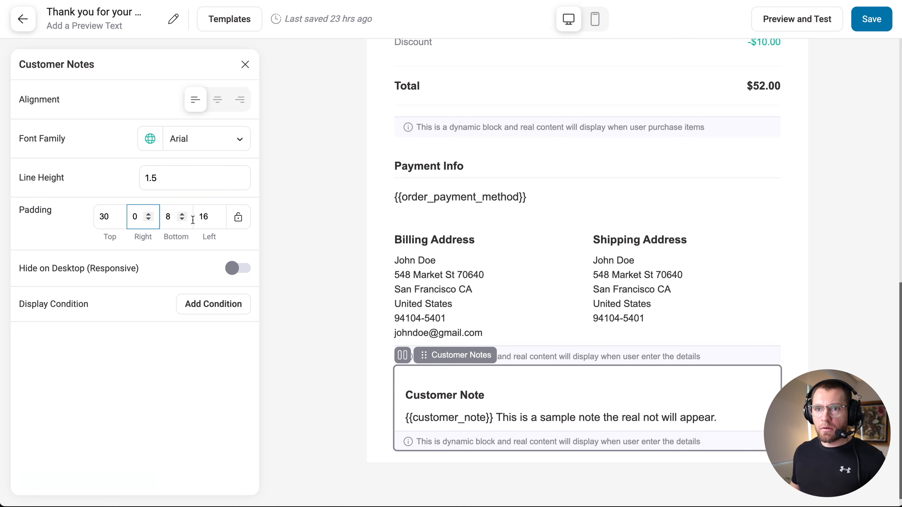
double_click(208, 217)
type("0")
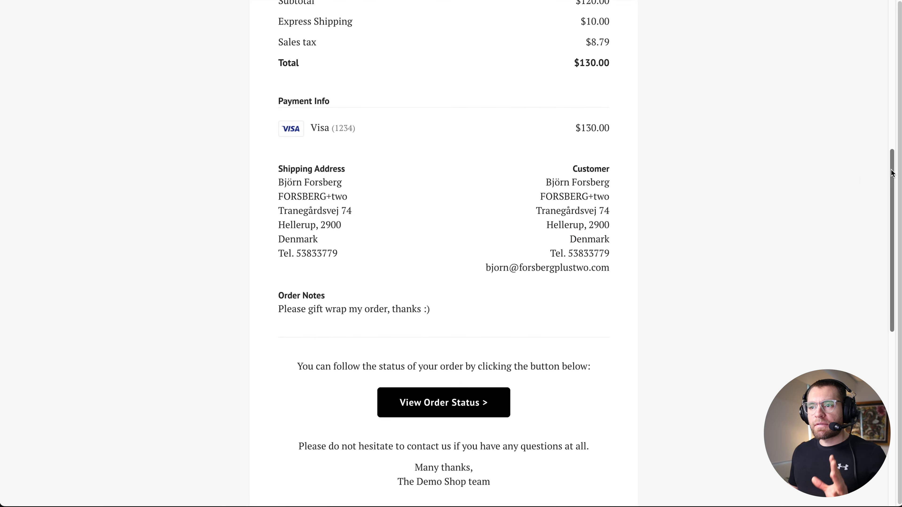
- Duplicate the spacer under "Payment Info" and move the copy below the Customer Notes block
scroll(891, 249, "down", 5)
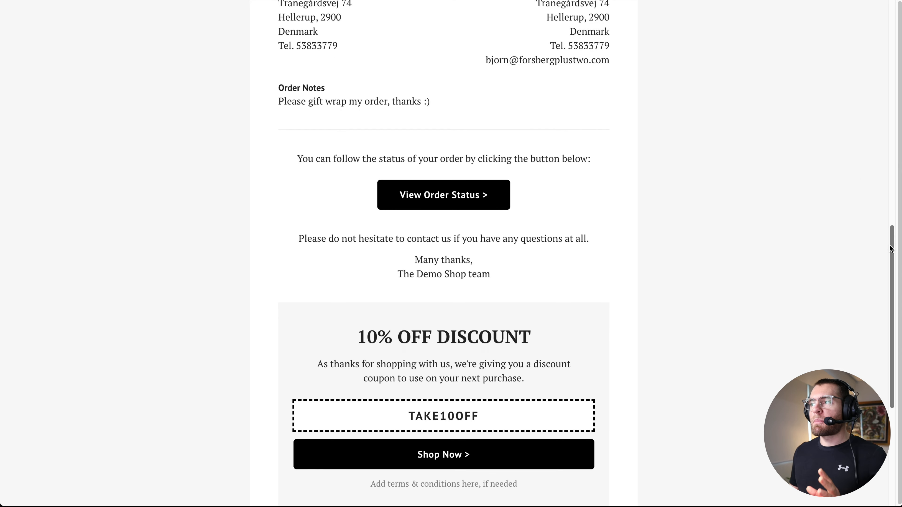
scroll(891, 249, "down", 2)
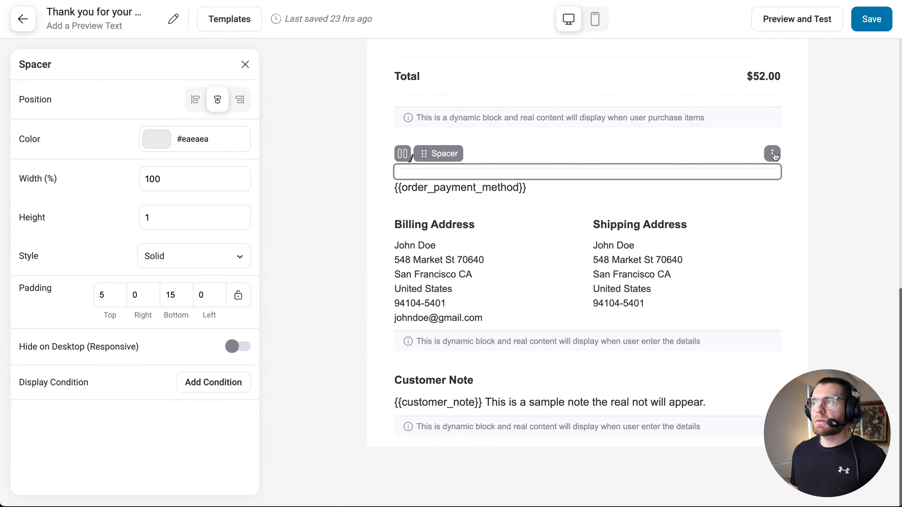
left_click(773, 153)
left_click(797, 169)
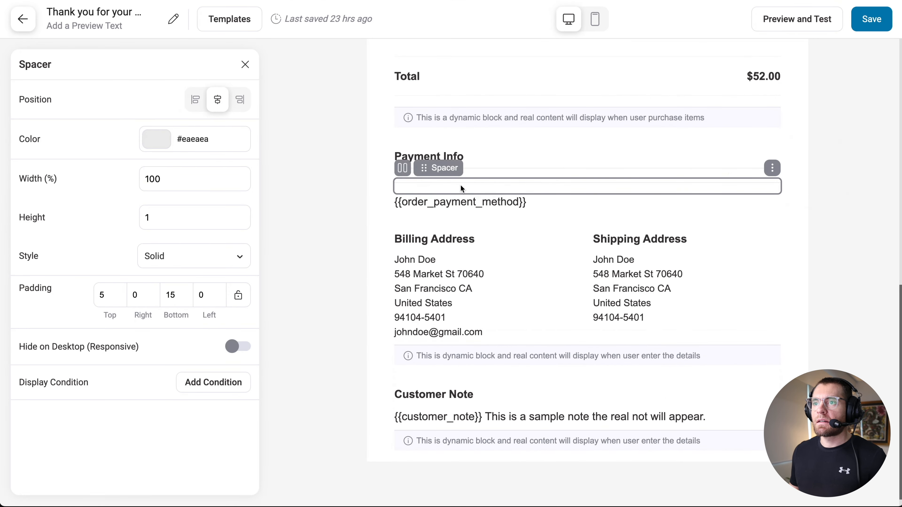
left_click_drag(423, 170, 446, 427)
- Add a text block below the last spacer reading "You can follow the status of your order by clicking the button below:"
left_click(244, 66)
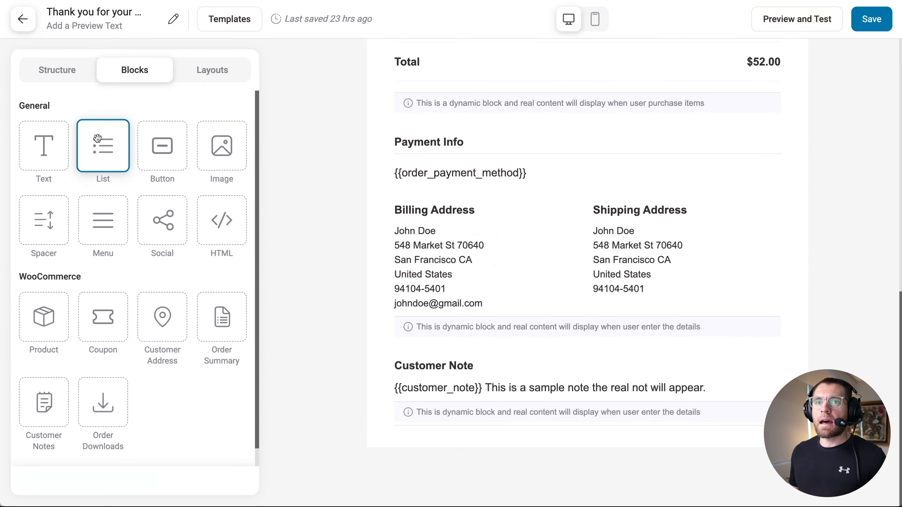
left_click_drag(44, 148, 417, 447)
type("You can follow the status of your order by clicking the button below:")
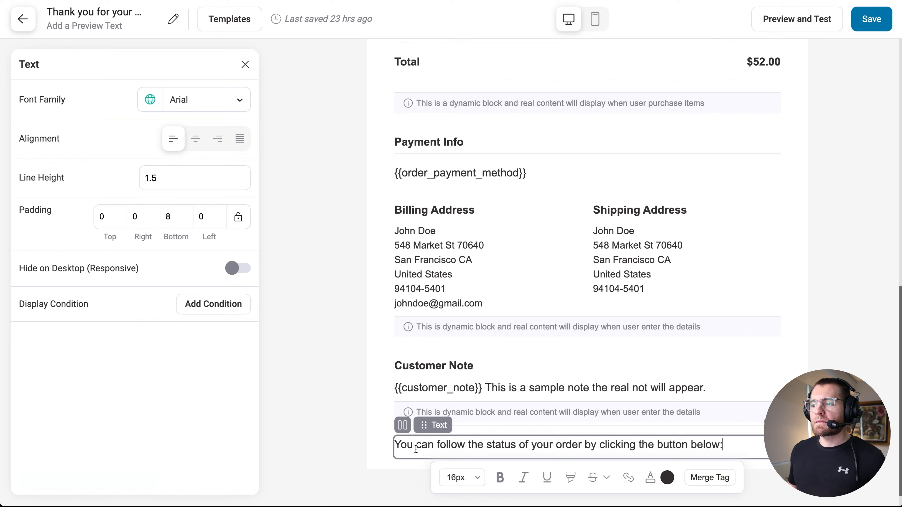
- Add a button block below the order status text, labelled "View Order Status >"
left_click(245, 65)
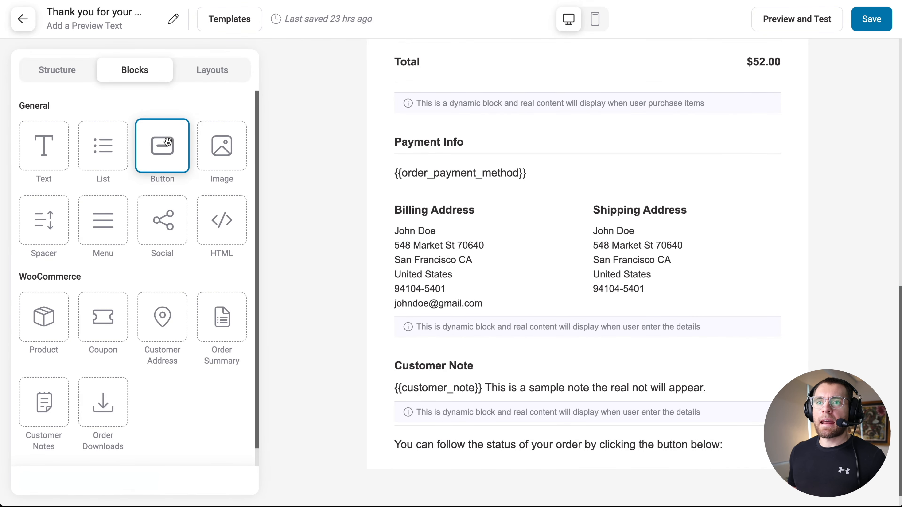
left_click_drag(168, 142, 460, 432)
type("V")
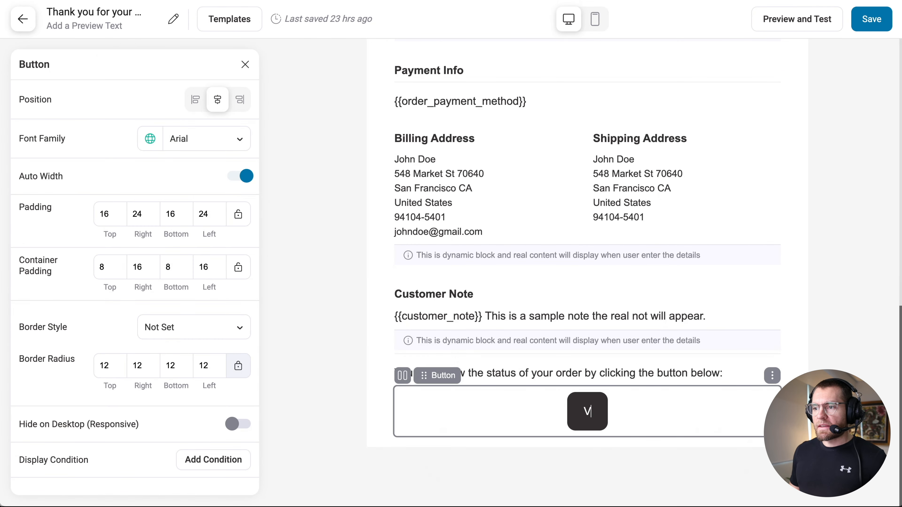
type("iew Order Status ")
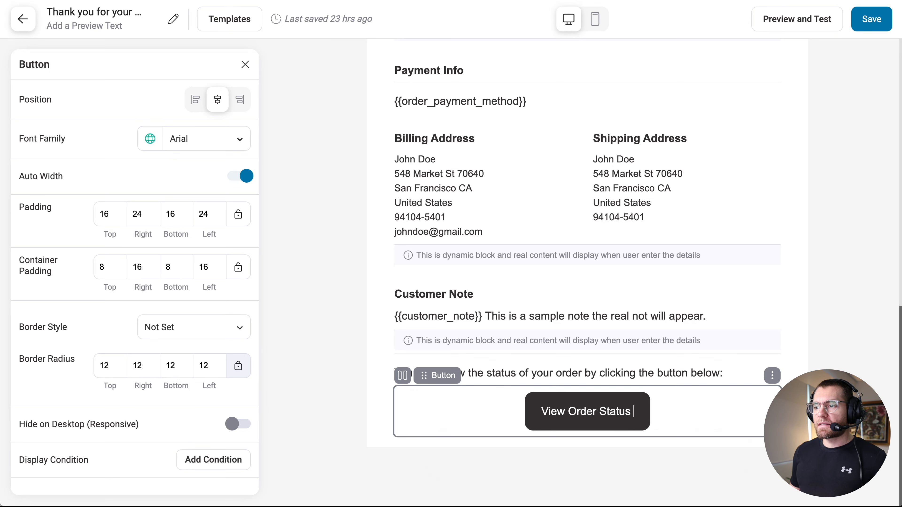
type(">")
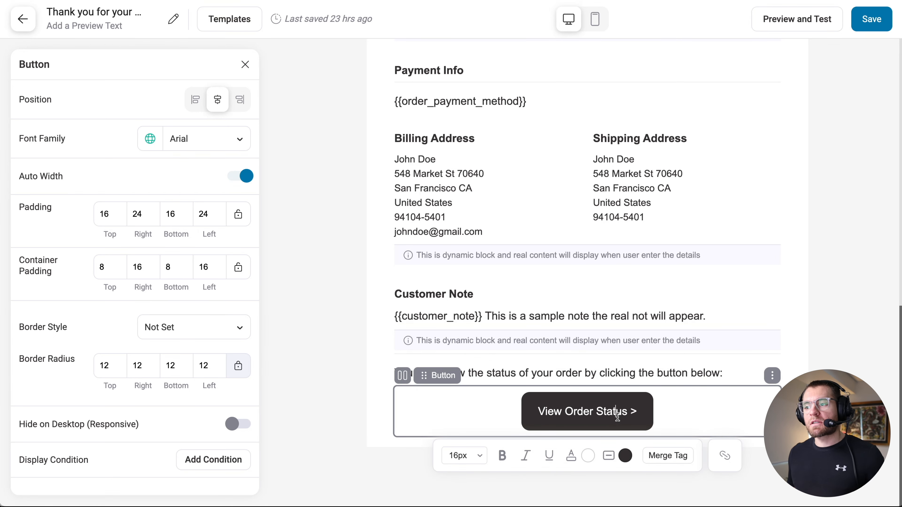
- Find the Order Confirmation Page URL merge tag by searching "confir" and copy it
left_click(665, 457)
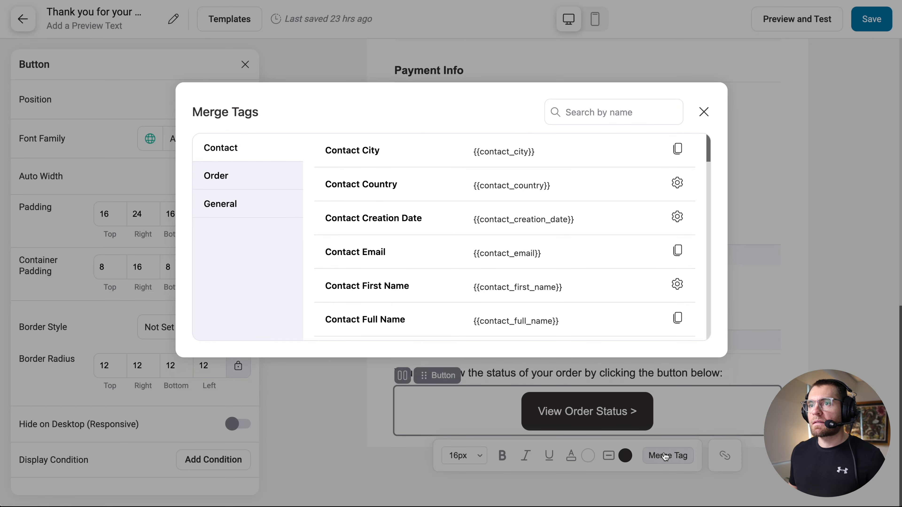
left_click(272, 184)
scroll(709, 160, "down", 1)
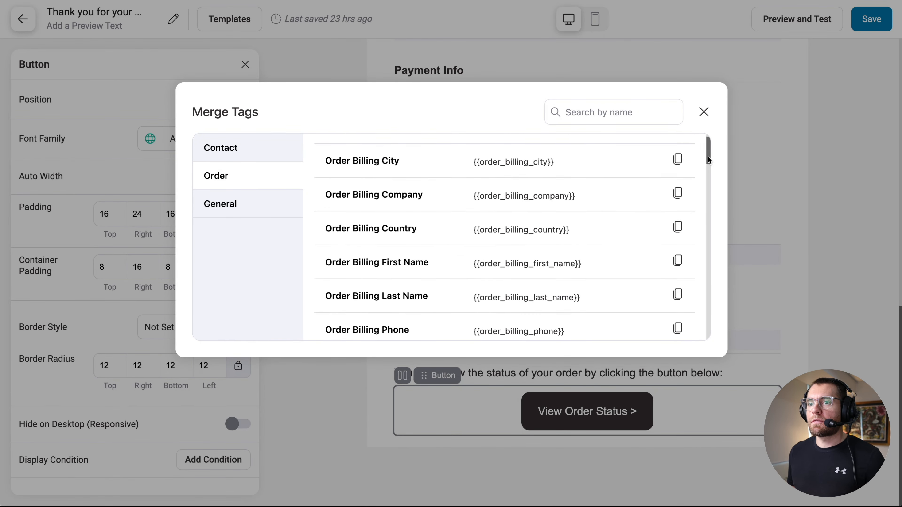
scroll(708, 160, "down", 4)
left_click(596, 110)
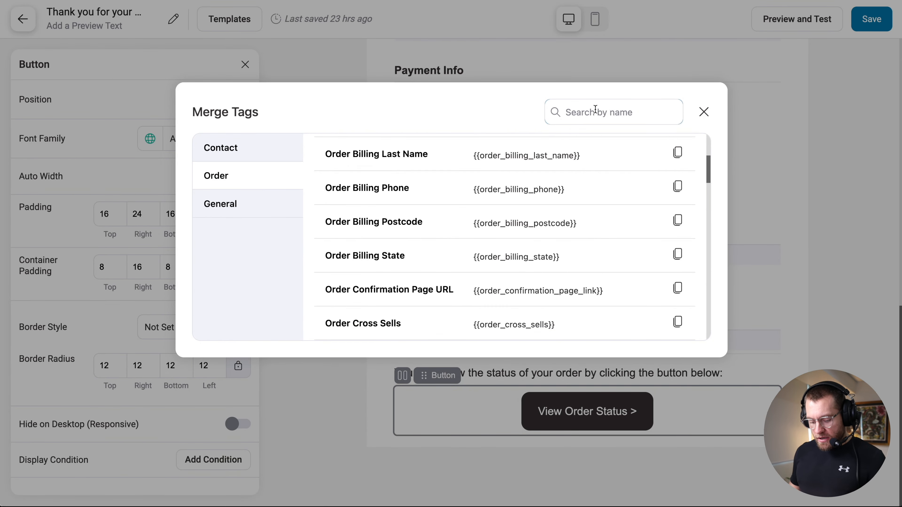
type("confir")
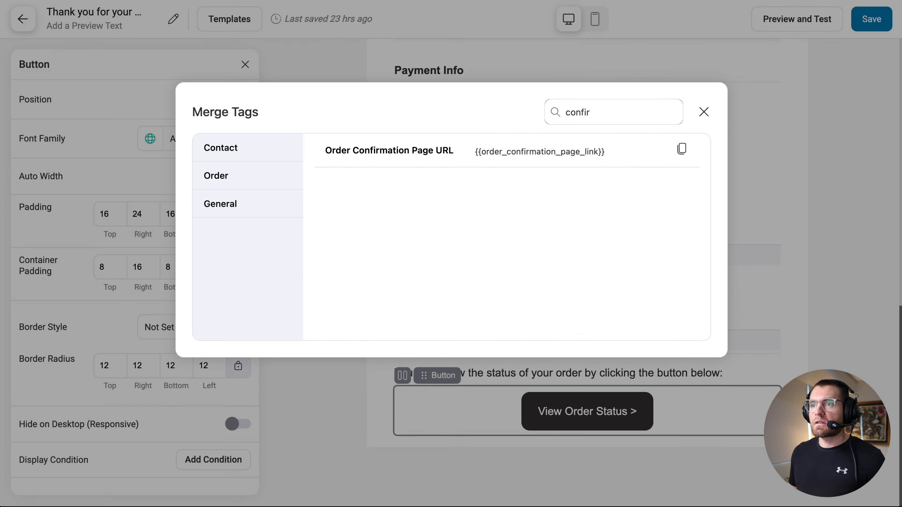
left_click(674, 150)
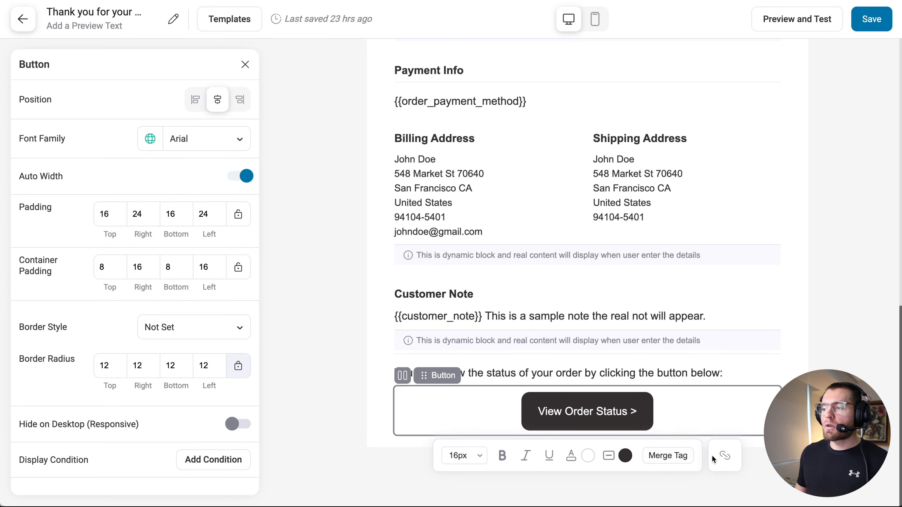
- Link the "View Order Status >" button to {{order_confirmation_page_link}}
left_click(726, 460)
key("ctrl+v")
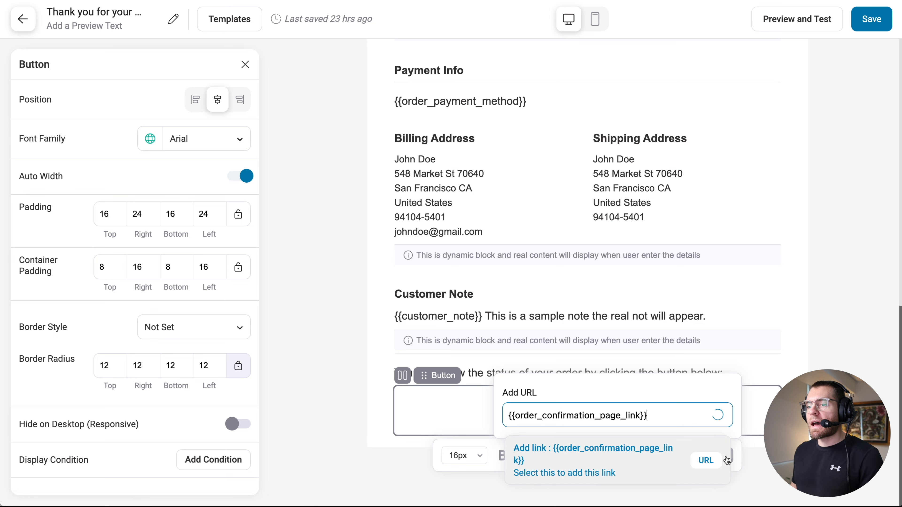
left_click(608, 462)
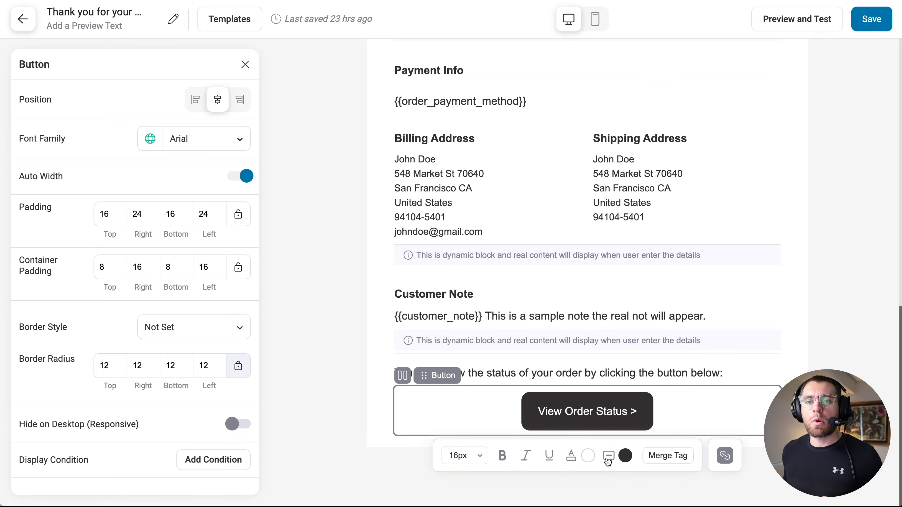
left_click(249, 64)
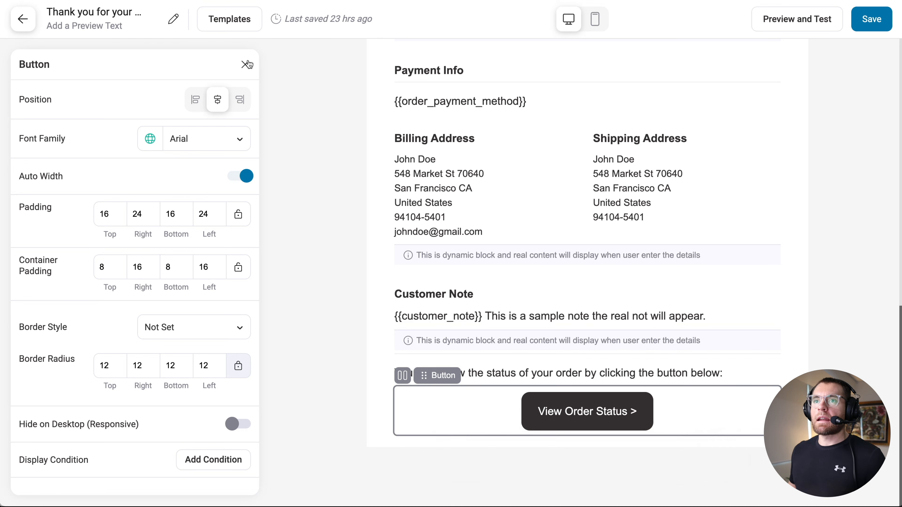
- Add a text block below the button reading "Please do not hesitate to contact us if you have any questions at all. Many thanks, The Demo Shop team"
left_click(250, 64)
left_click_drag(44, 146, 485, 446)
key("ctrl+v")
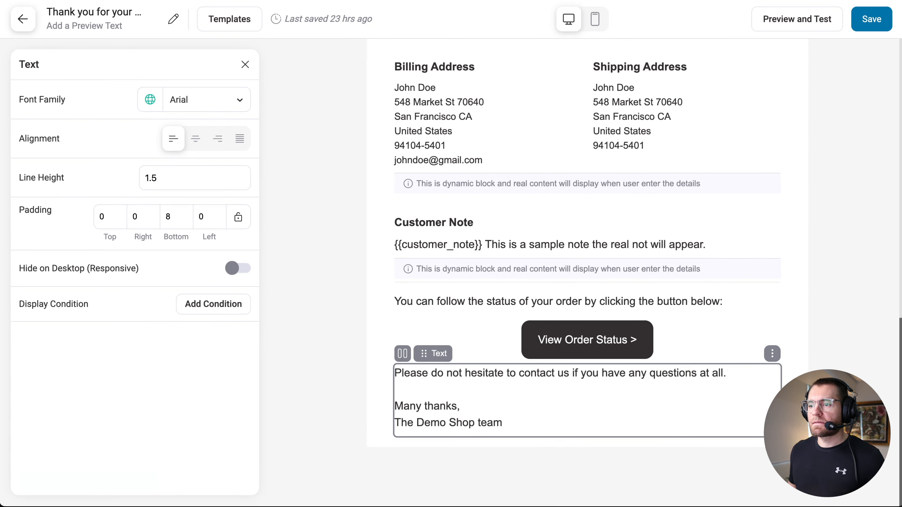
- Set the top and bottom padding of the spacer below the customer note to 40
left_click(431, 283)
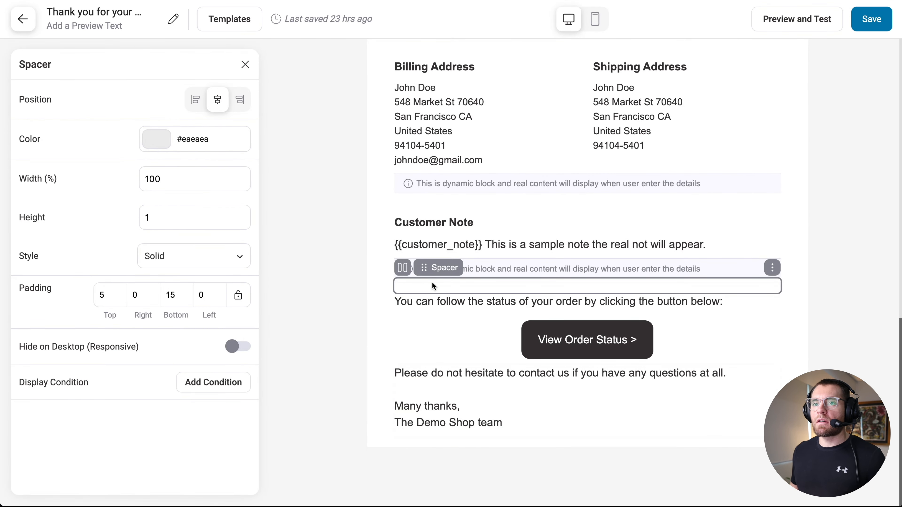
left_click(107, 294)
key("BackSpace")
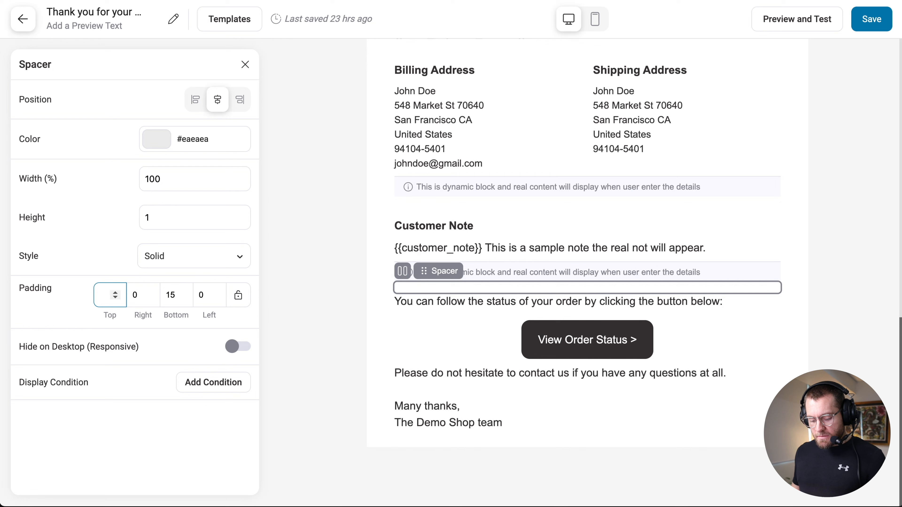
type("35")
key("BackSpace")
key("BackSpace")
type("40")
left_click(172, 294)
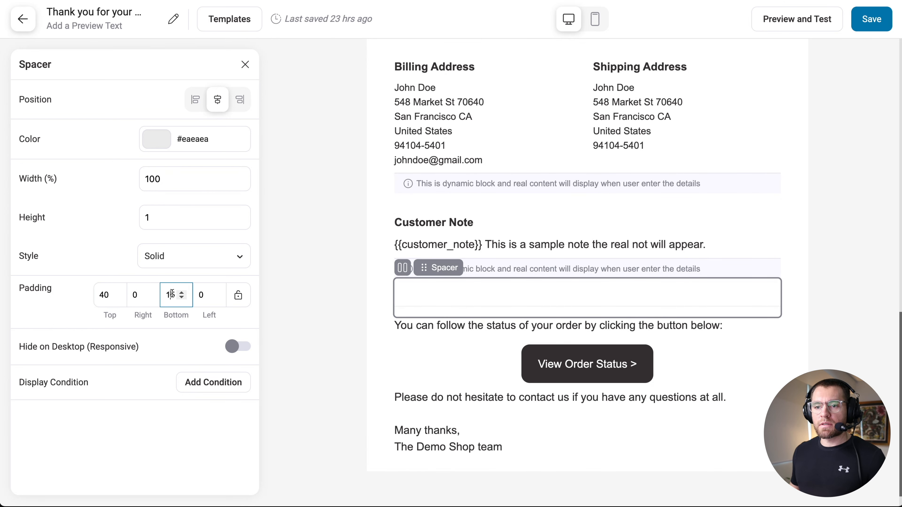
double_click(172, 294)
type("40")
- Centre-align the order status text above the button and the closing text below it
left_click(454, 349)
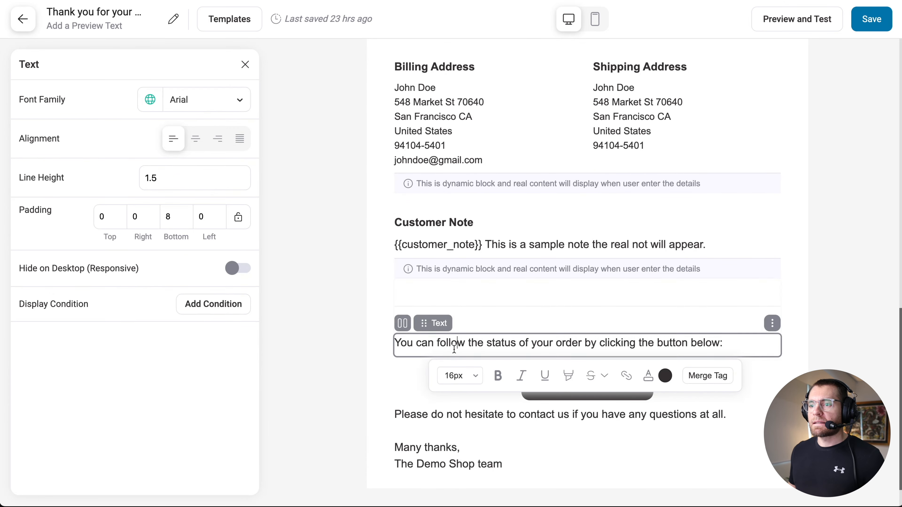
left_click(195, 139)
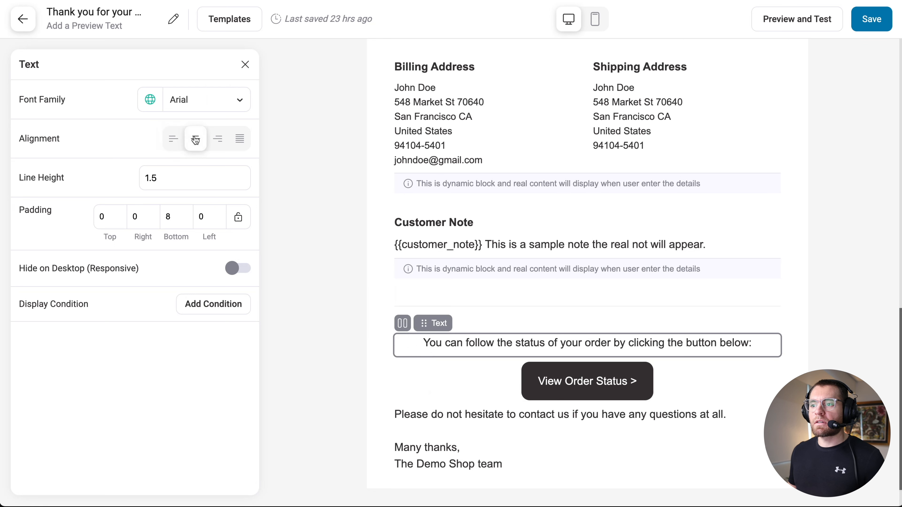
left_click(437, 414)
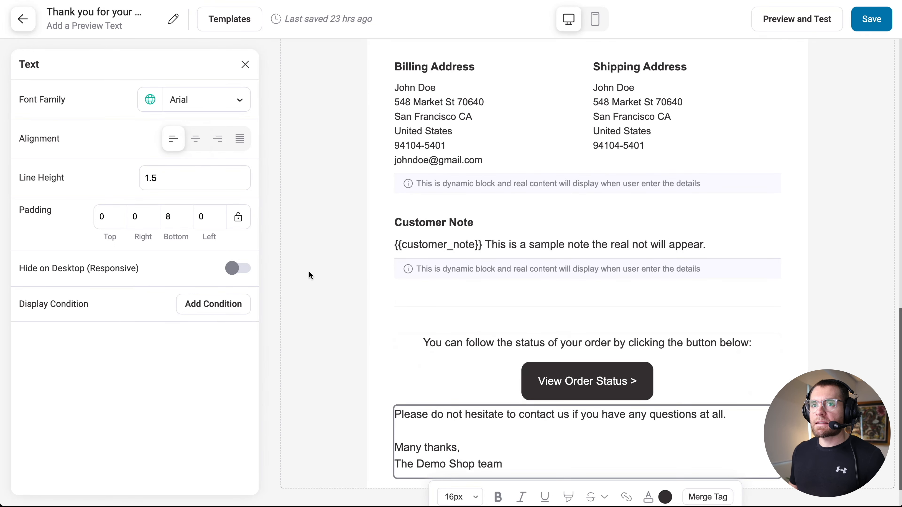
left_click(195, 138)
- Set the background colour of the "View Order Status >" button to #222222
left_click(549, 377)
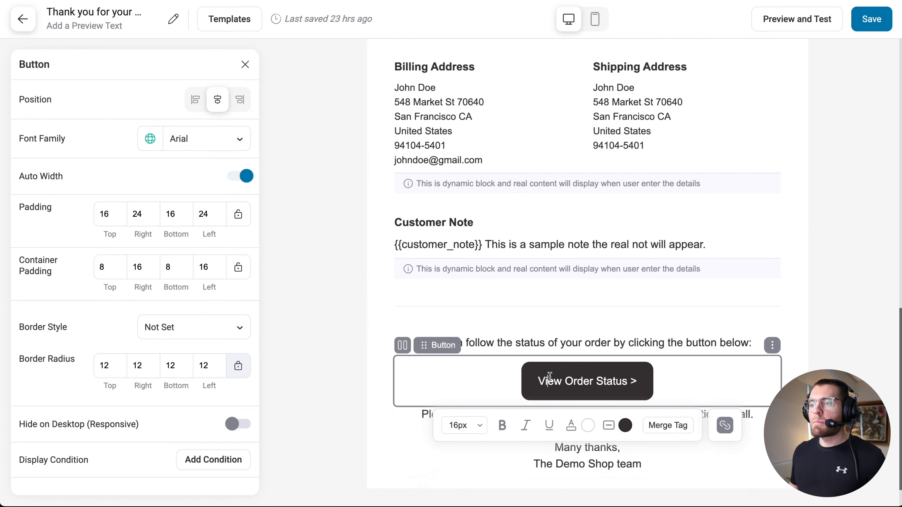
left_click(625, 425)
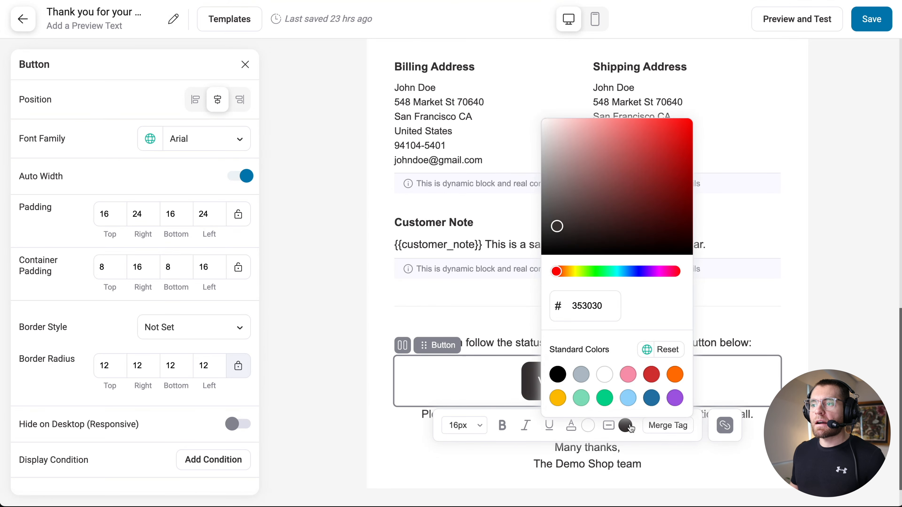
double_click(587, 306)
type("222222")
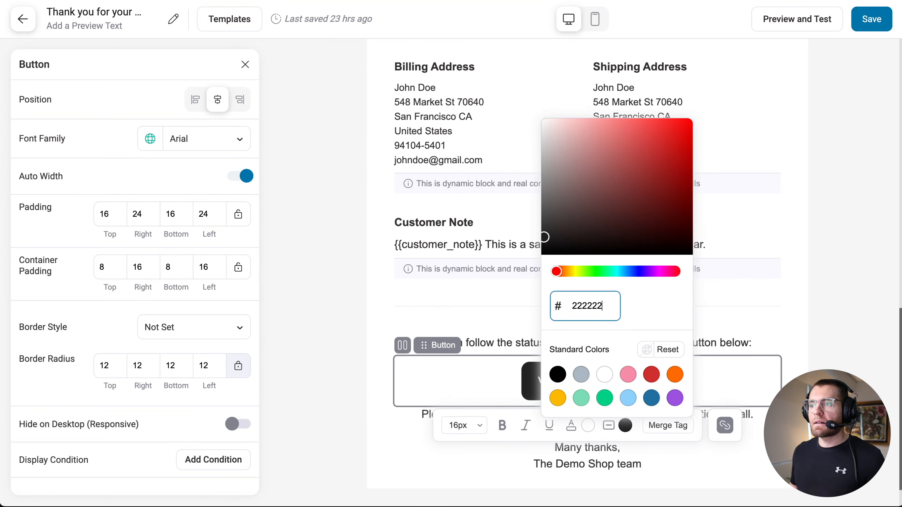
left_click(531, 382)
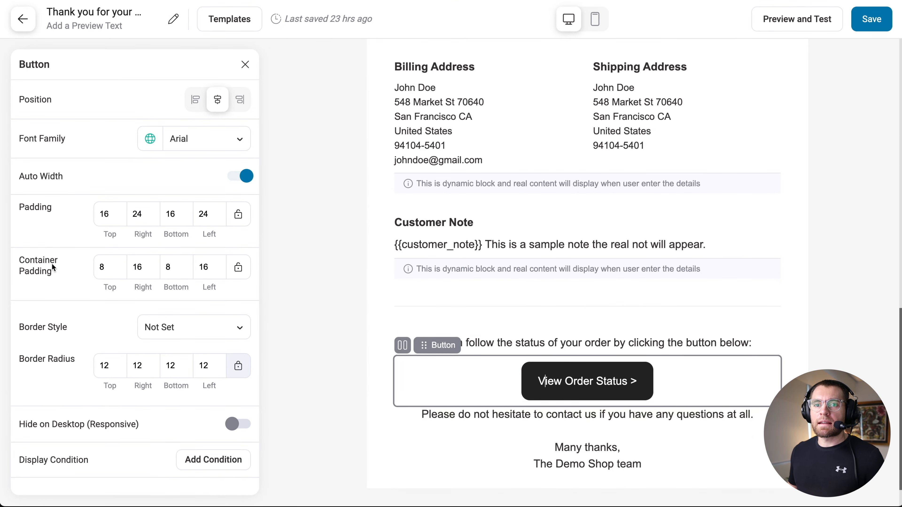
- Set the button's container padding to 15 at the top and 35 at the bottom
double_click(103, 267)
type("15")
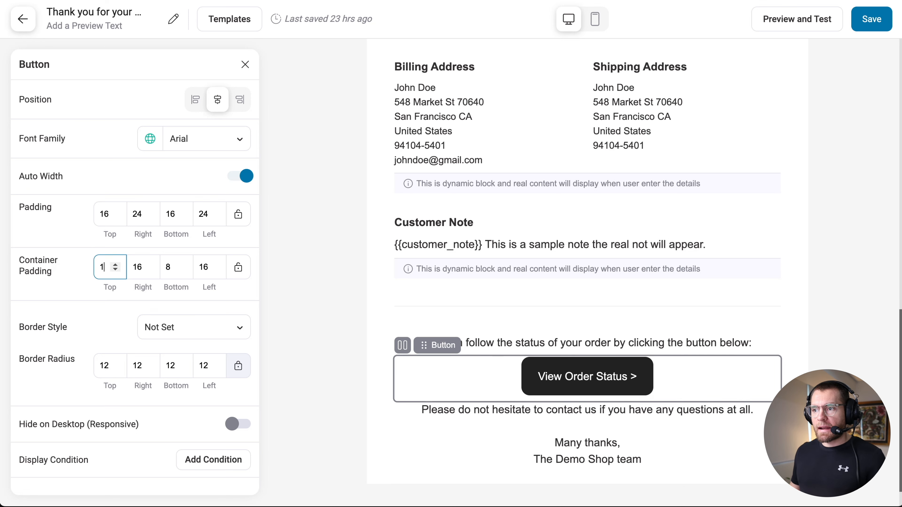
key("Tab")
key("Tab")
type("35")
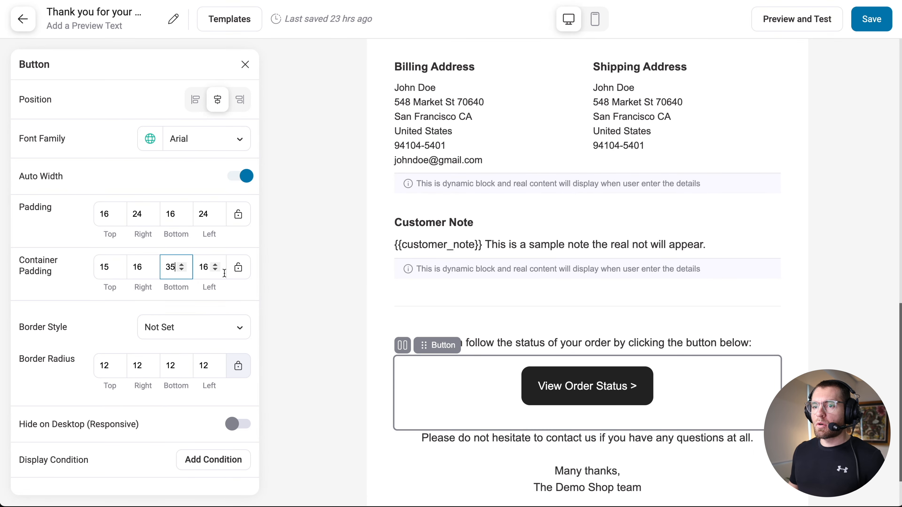
left_click(297, 285)
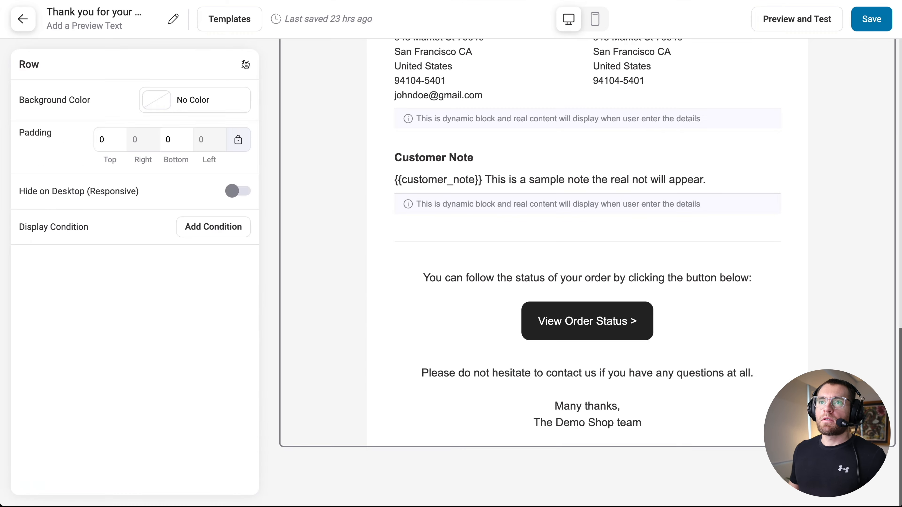
- Add a Coupon block below the closing "Many thanks" text
left_click(246, 64)
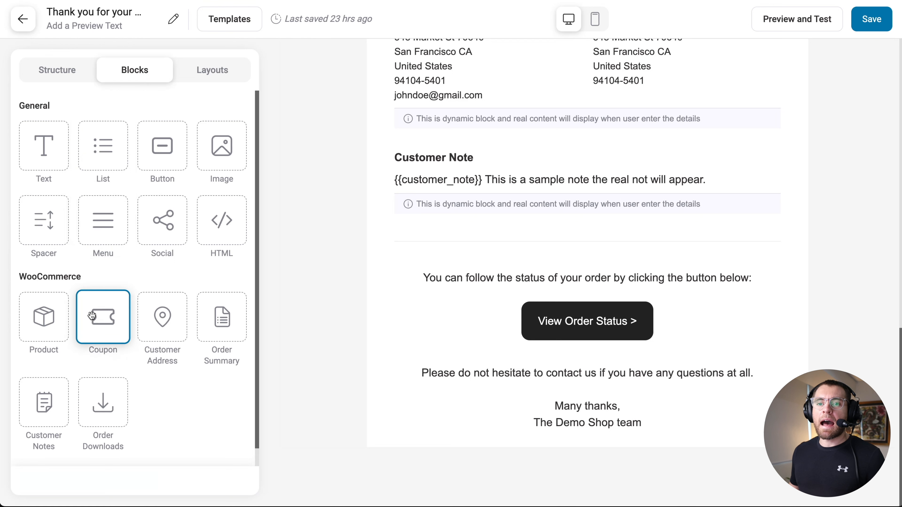
left_click_drag(102, 323, 509, 427)
scroll(509, 426, "down", 4)
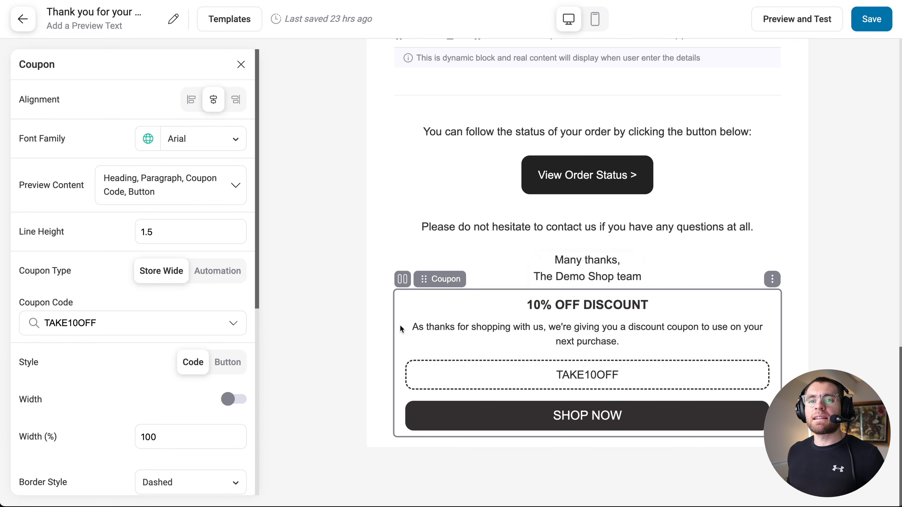
- Turn the heading off and on again in the coupon block's preview content
left_click(236, 186)
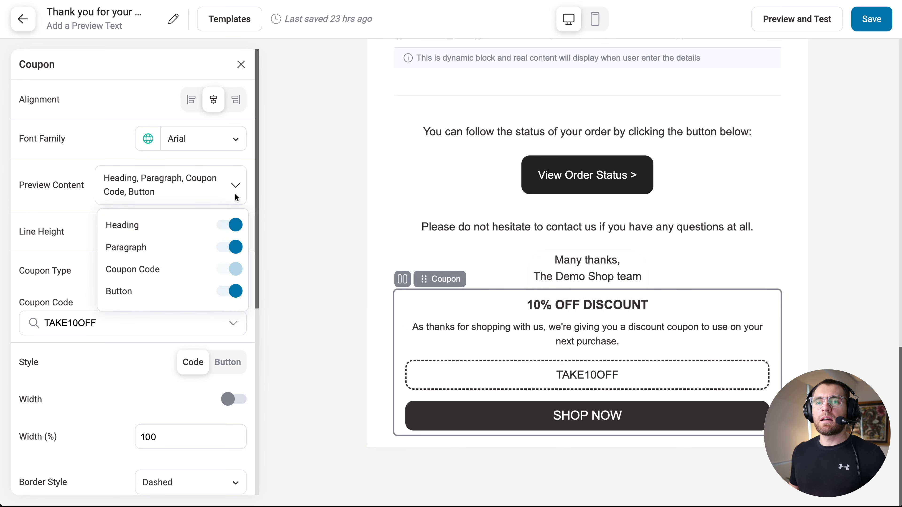
left_click(232, 225)
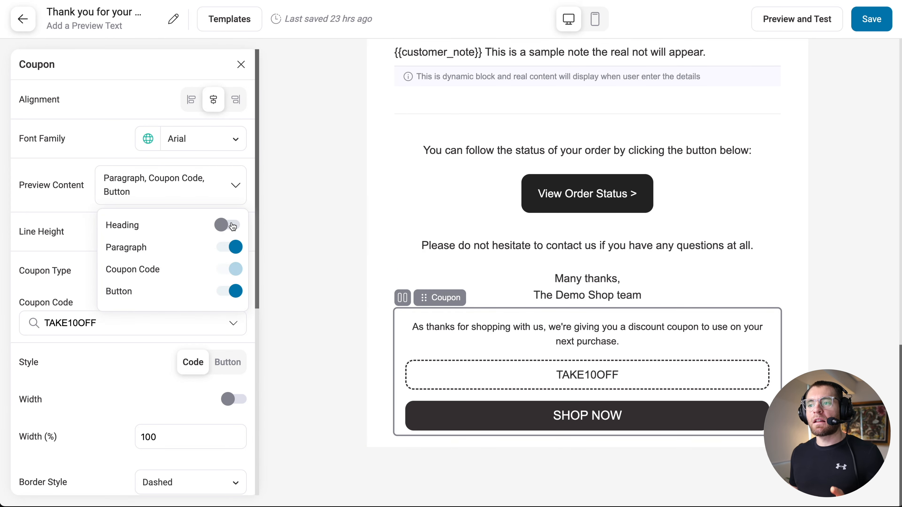
left_click(233, 225)
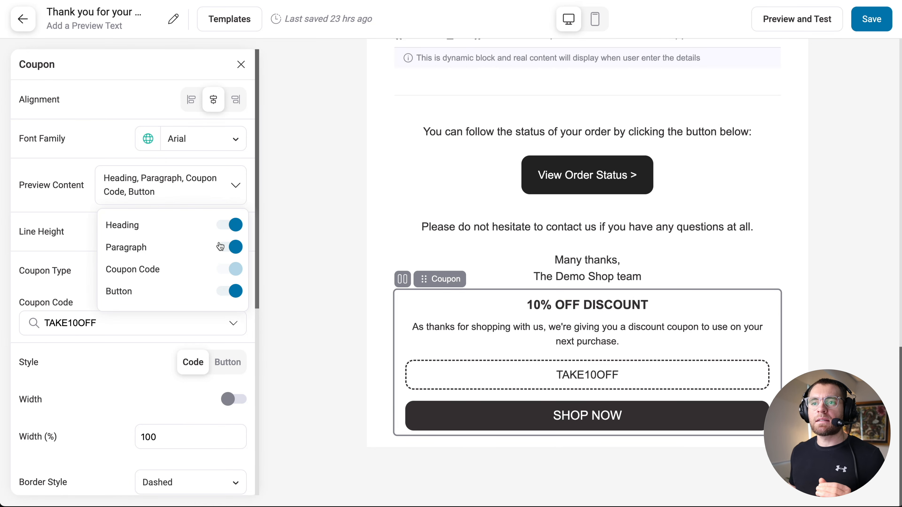
left_click(55, 206)
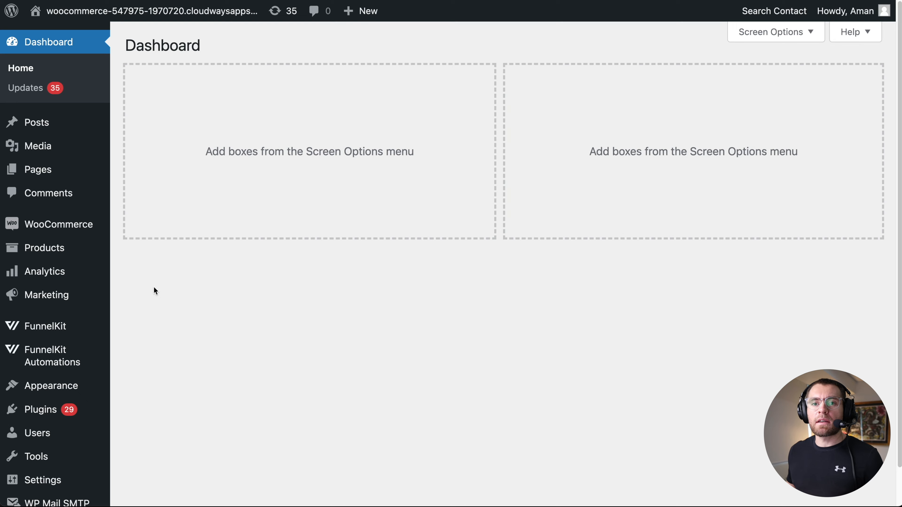
- Switch to the WordPress dashboard and open the list of WooCommerce coupons
mouse_move(91, 295)
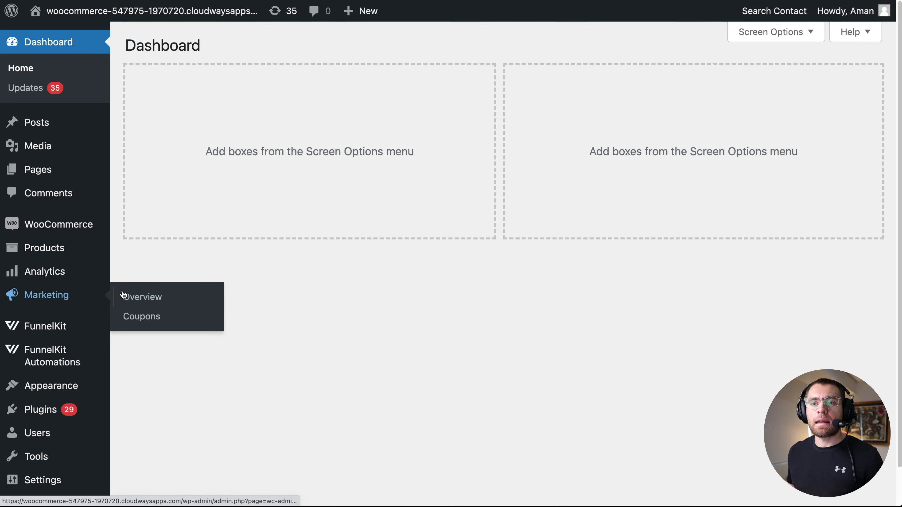
left_click(152, 316)
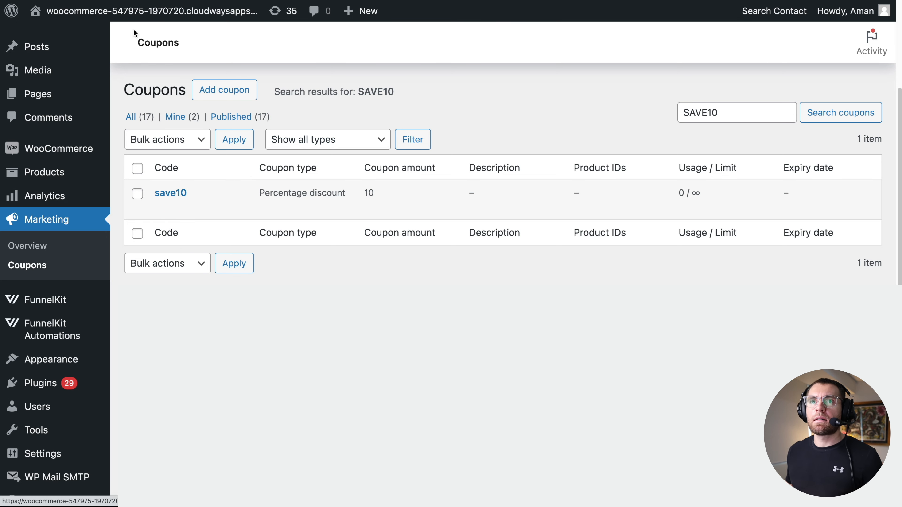
- Choose save10 as the store-wide coupon code for the coupon block
left_click(95, 325)
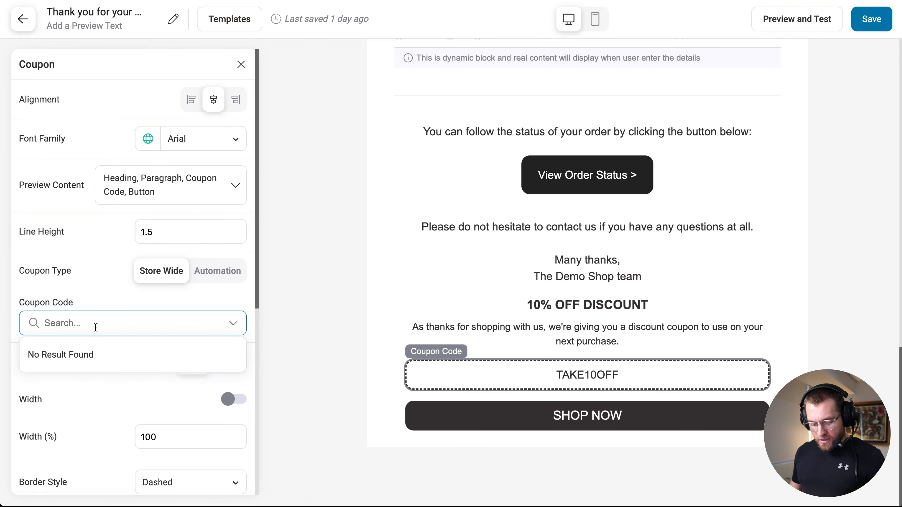
type("save10")
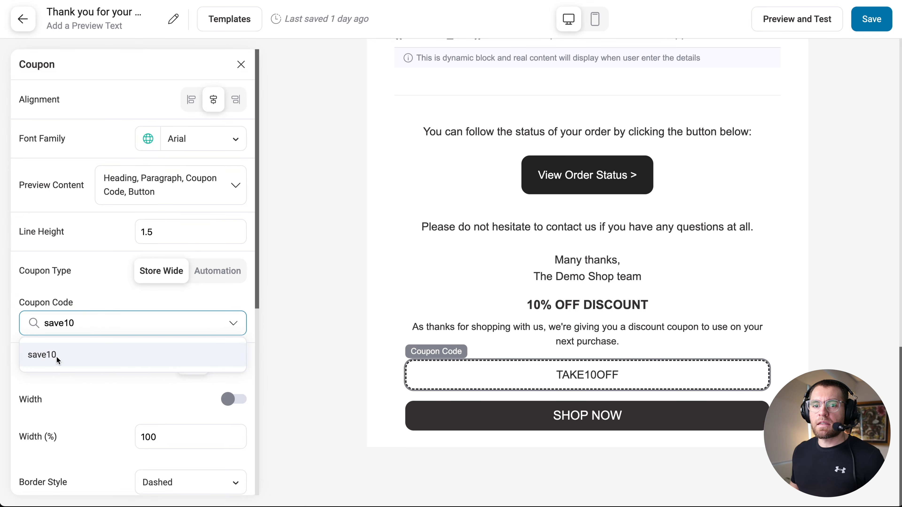
left_click(63, 355)
left_click(426, 368)
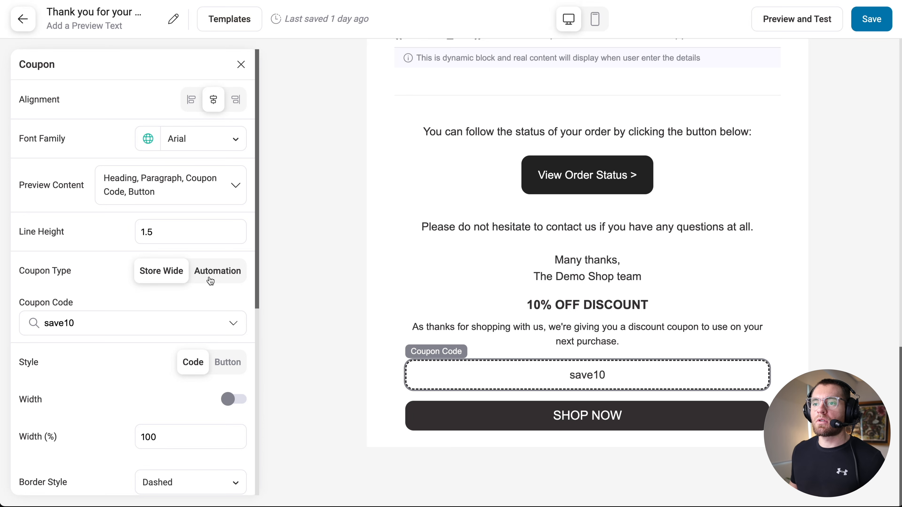
left_click_drag(257, 294, 256, 410)
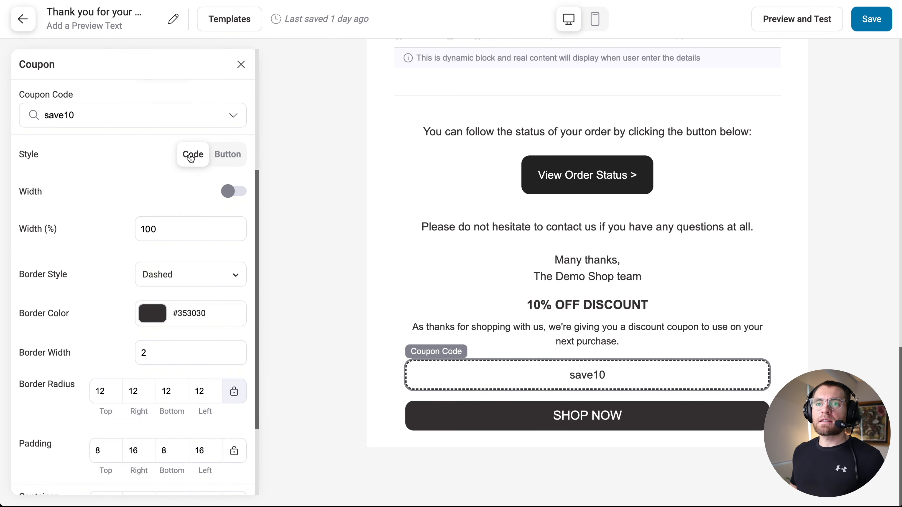
- Set the coupon code box's border radius to 0 and its top and bottom padding to 10
double_click(97, 388)
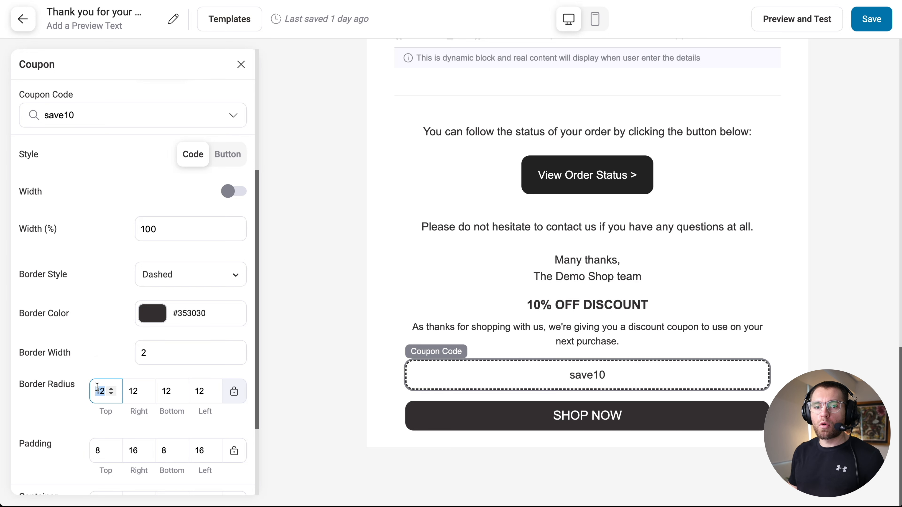
type("0")
double_click(97, 451)
type("10")
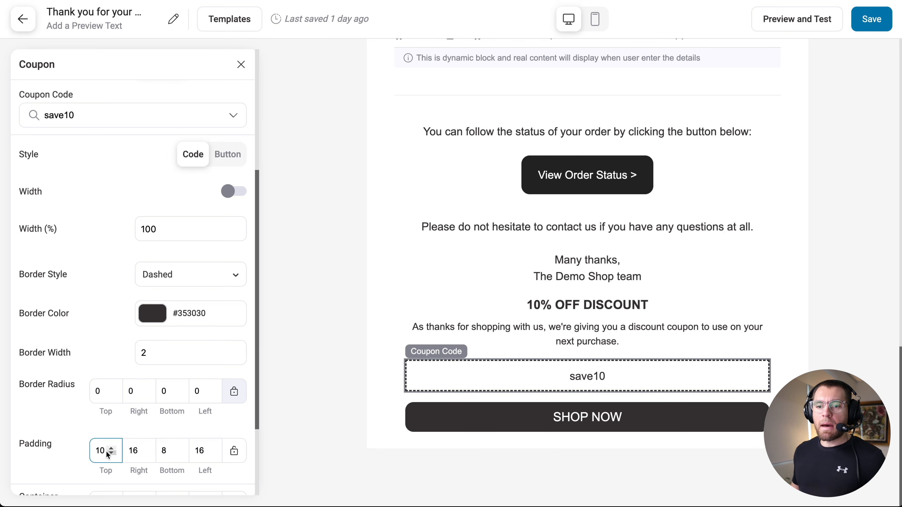
double_click(164, 451)
type("10")
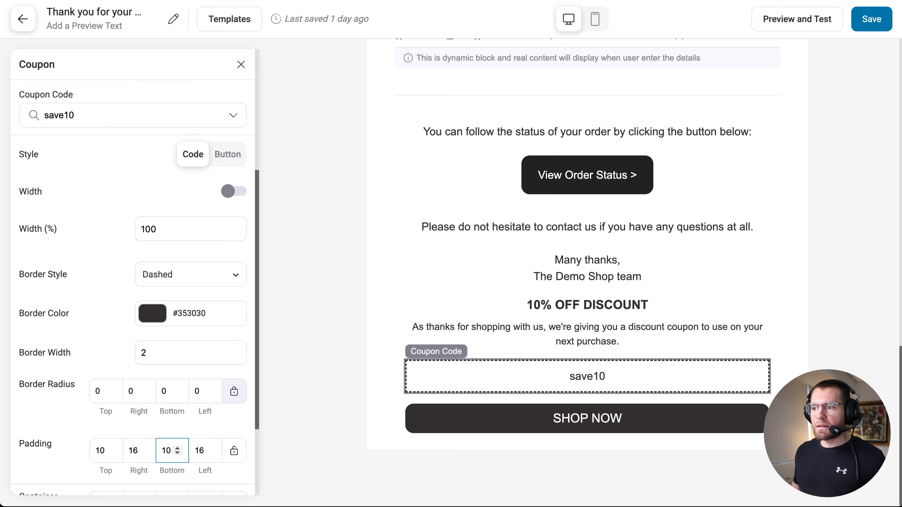
- Make the save10 coupon code text bold and set its font size to 20px
left_click(588, 377)
double_click(588, 376)
left_click(535, 340)
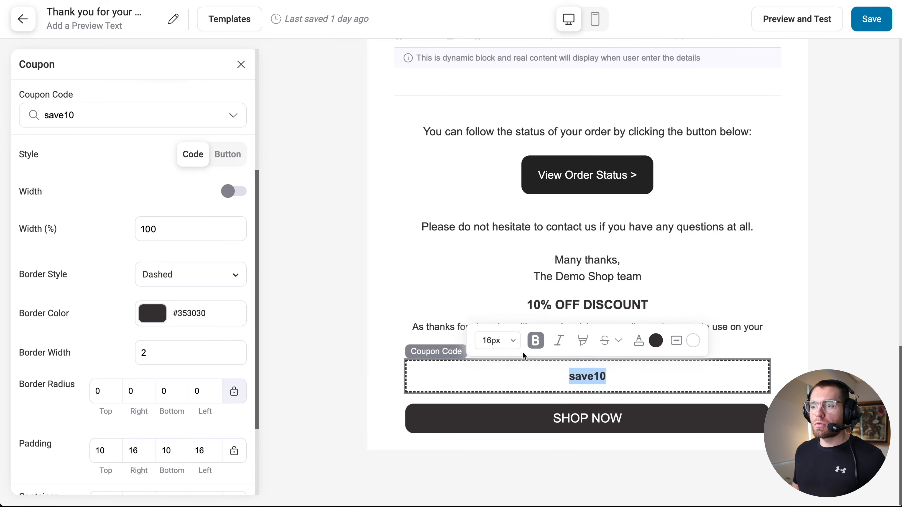
left_click(513, 341)
scroll(494, 391, "down", 2)
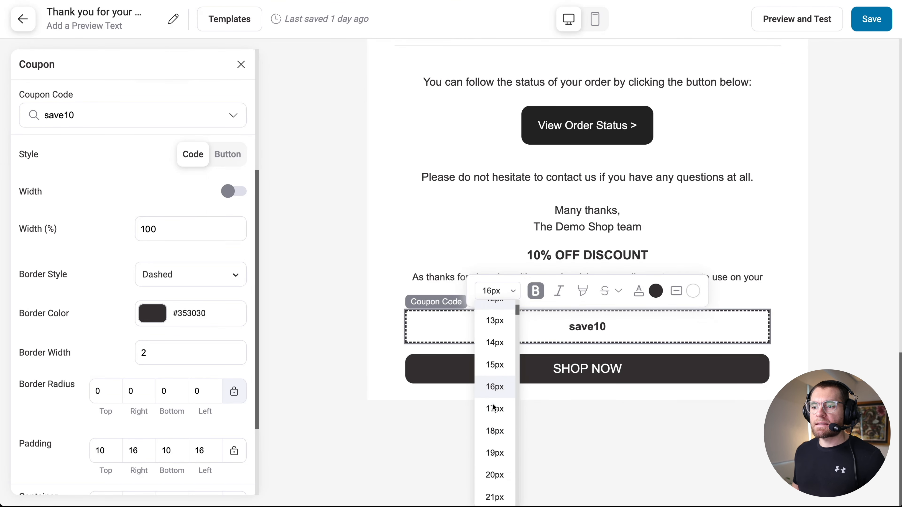
left_click(494, 475)
- Set the coupon button's background color to #222222 and change its label to "Shop Now >"
left_click(525, 417)
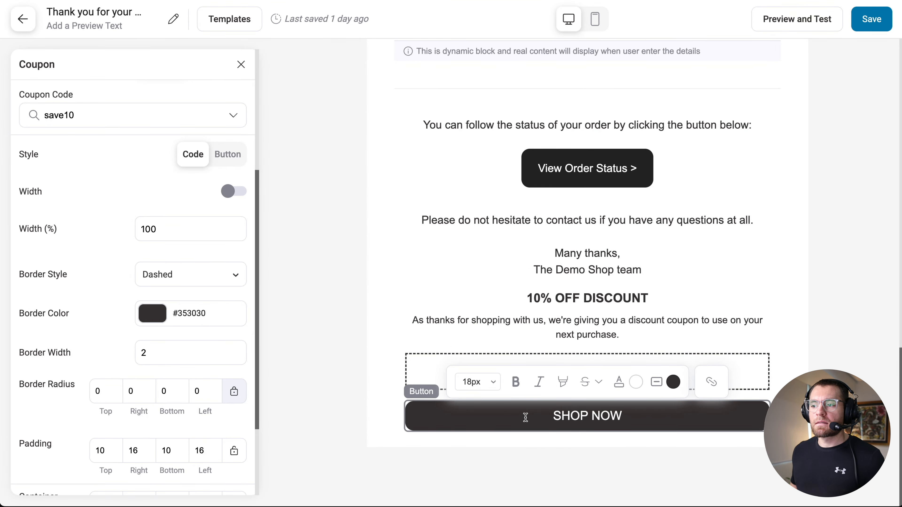
left_click(674, 382)
double_click(634, 263)
type("2")
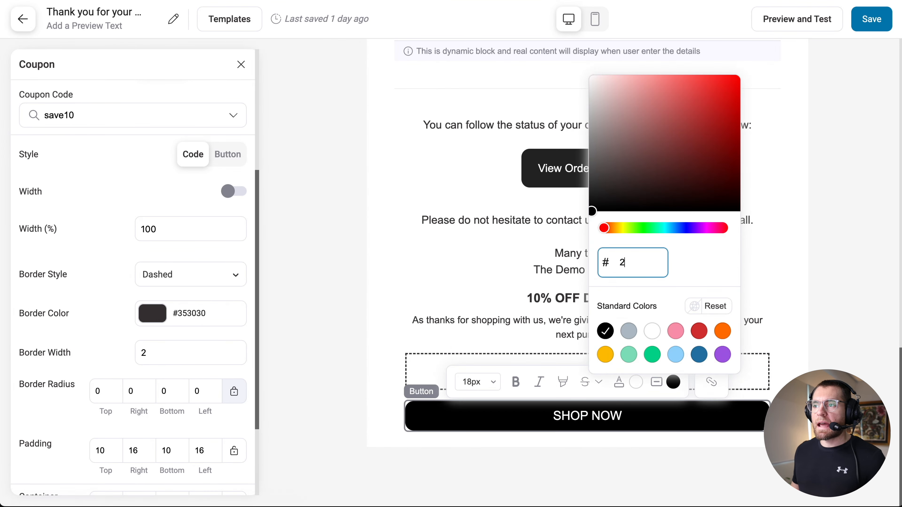
type("22222")
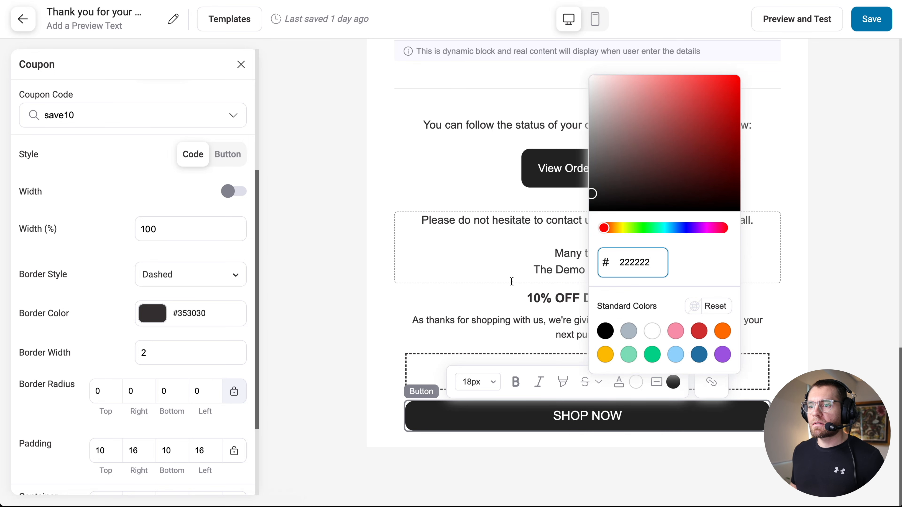
type("Shop Now")
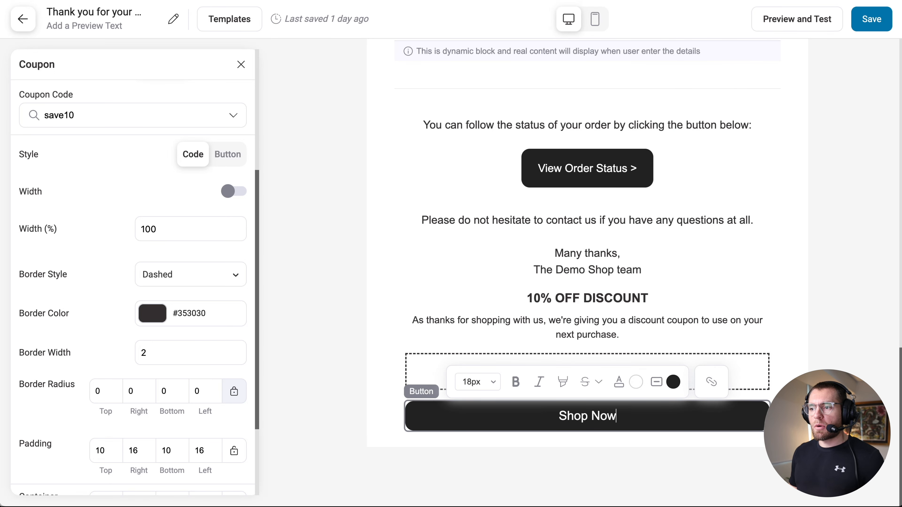
type(">")
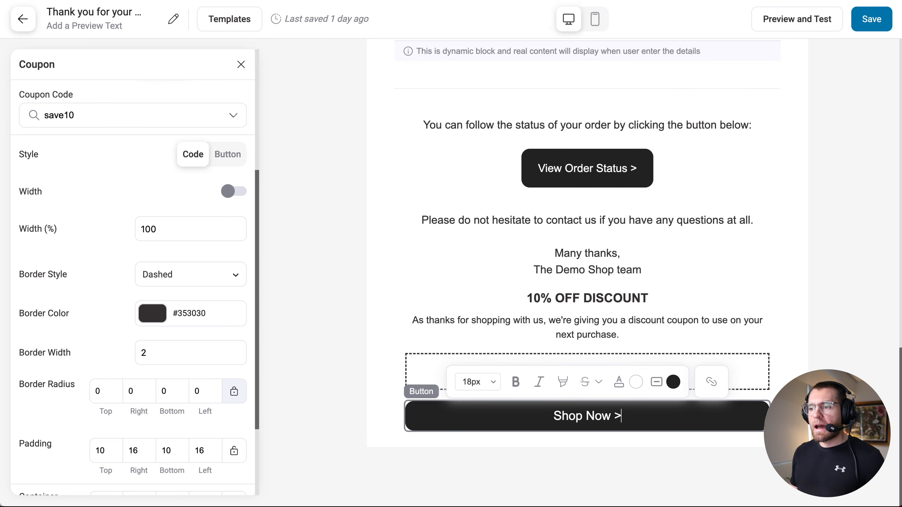
- Set the coupon button's top and bottom padding to 12
left_click(183, 178)
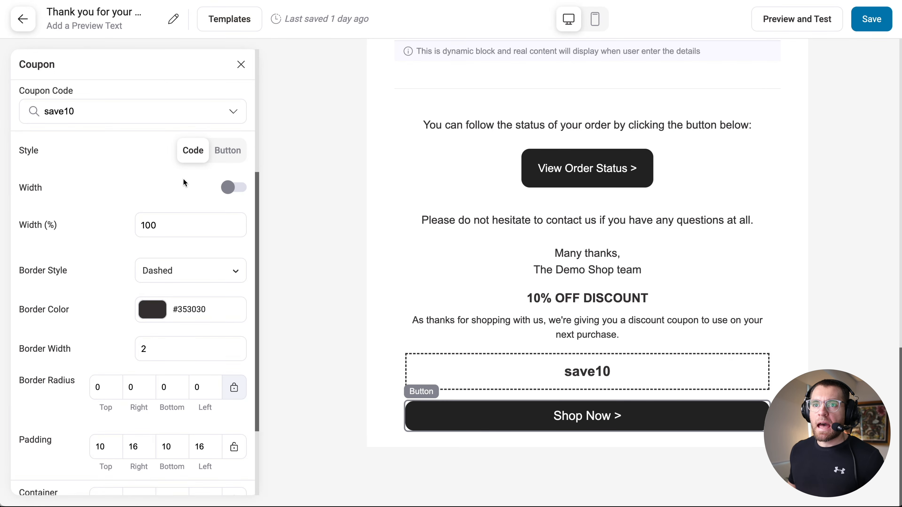
left_click(234, 155)
double_click(102, 366)
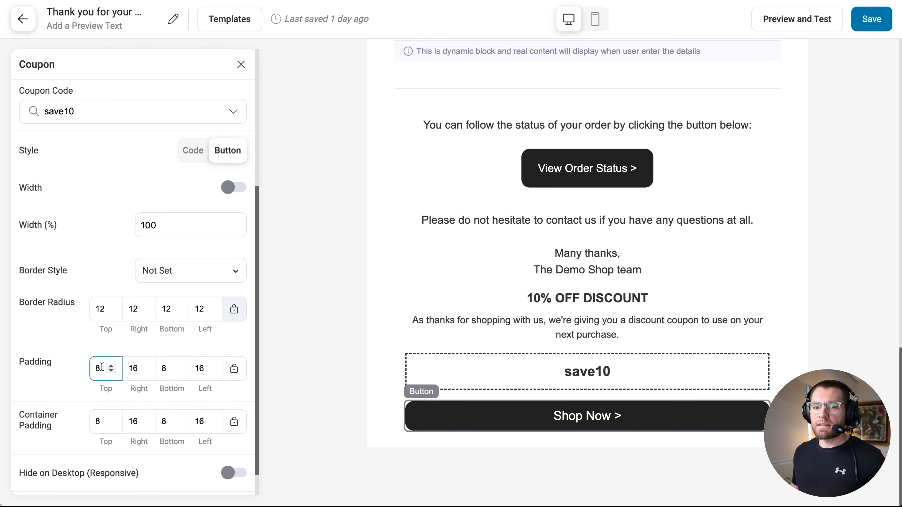
type("12")
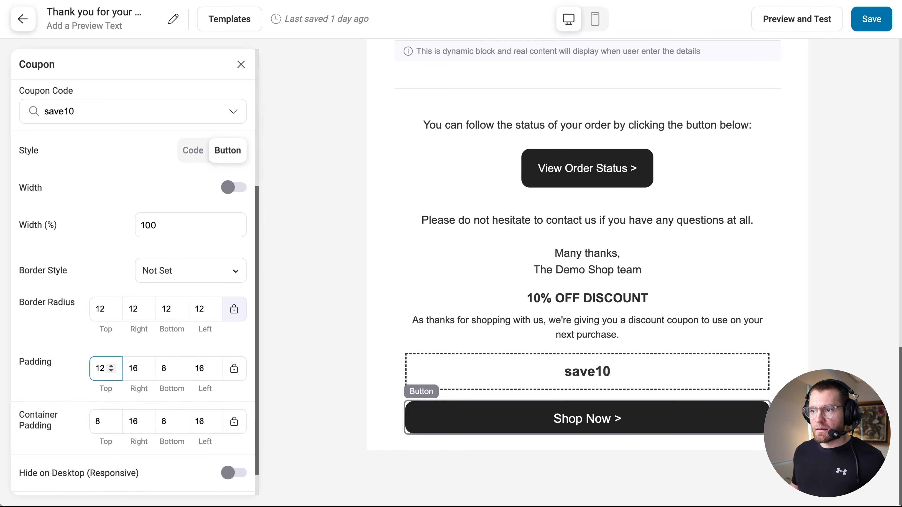
double_click(164, 368)
type("12")
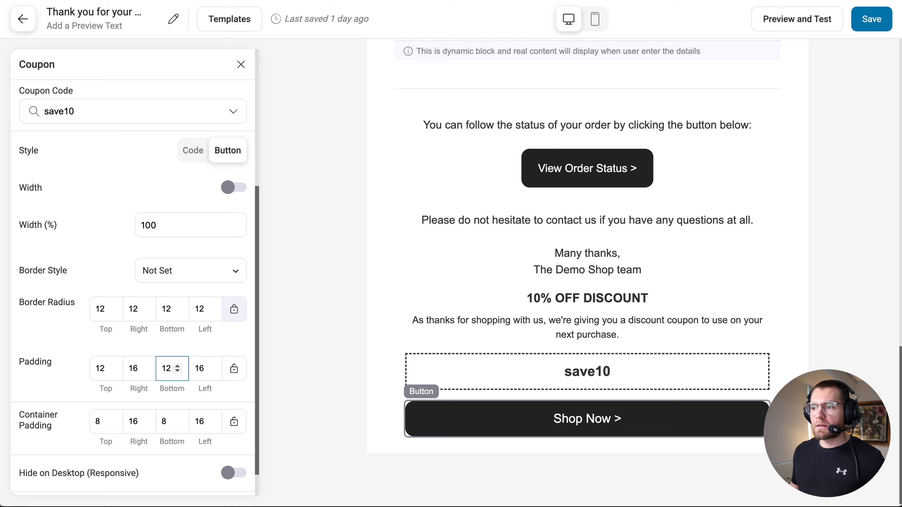
left_click(582, 419)
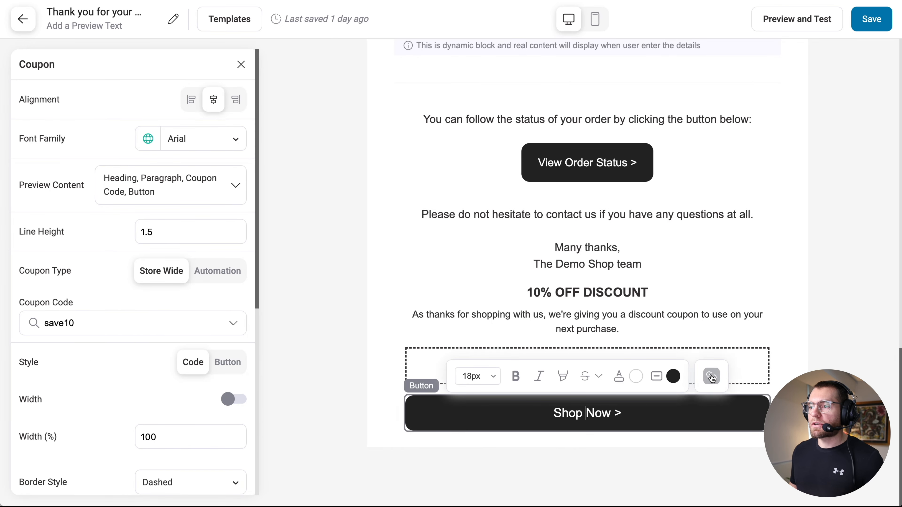
left_click(712, 377)
type("https://woocommerce-547975-1970720.cloudwaysapps.com/shop")
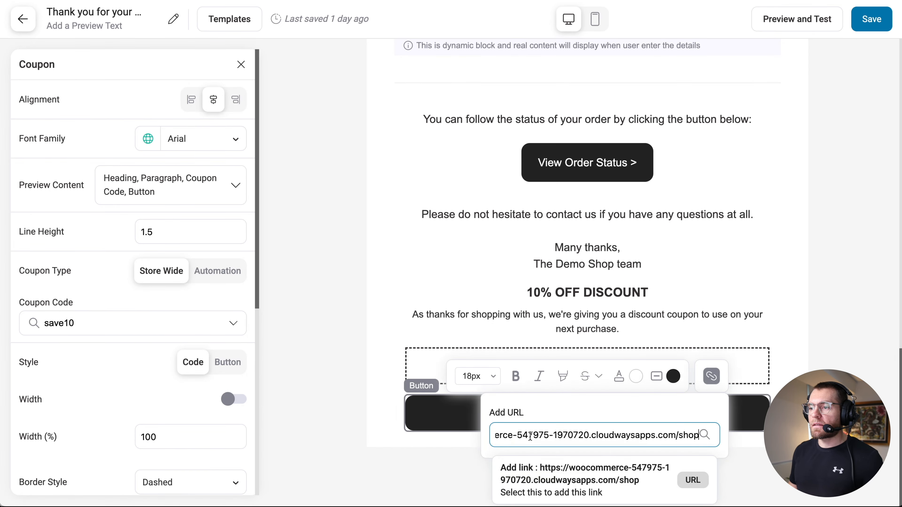
left_click(528, 477)
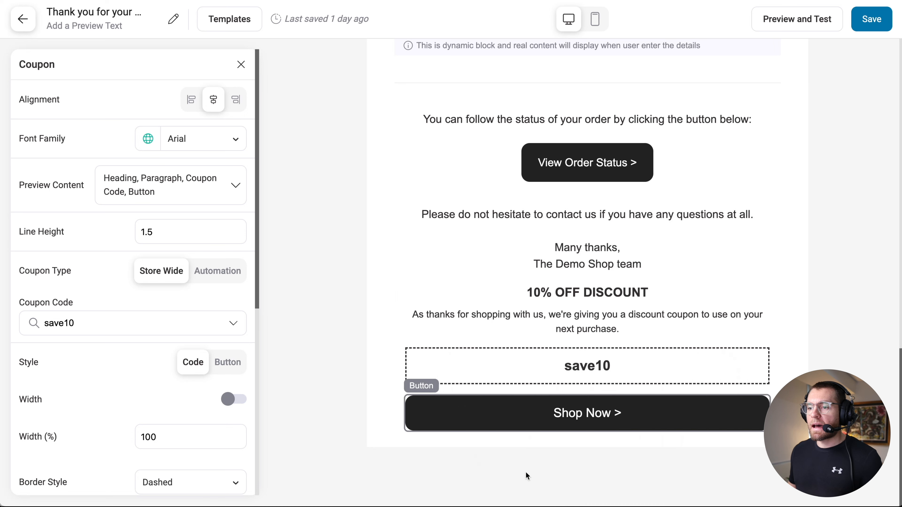
left_click(571, 420)
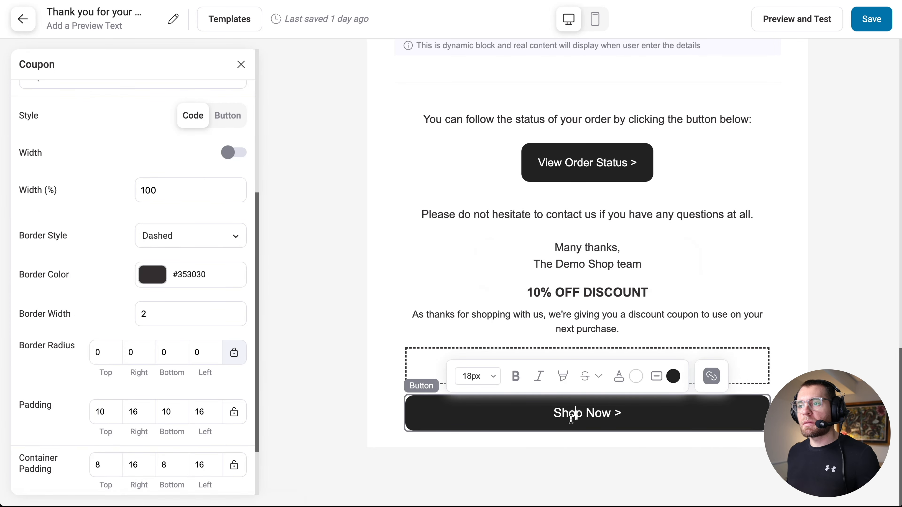
- Set the font size of the coupon block's "10% OFF DISCOUNT" heading to 27px
left_click(565, 292)
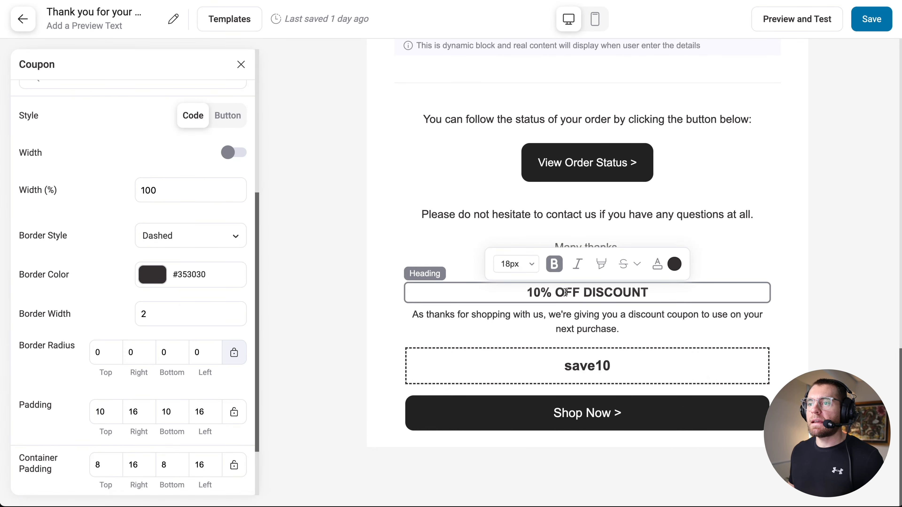
left_click(527, 270)
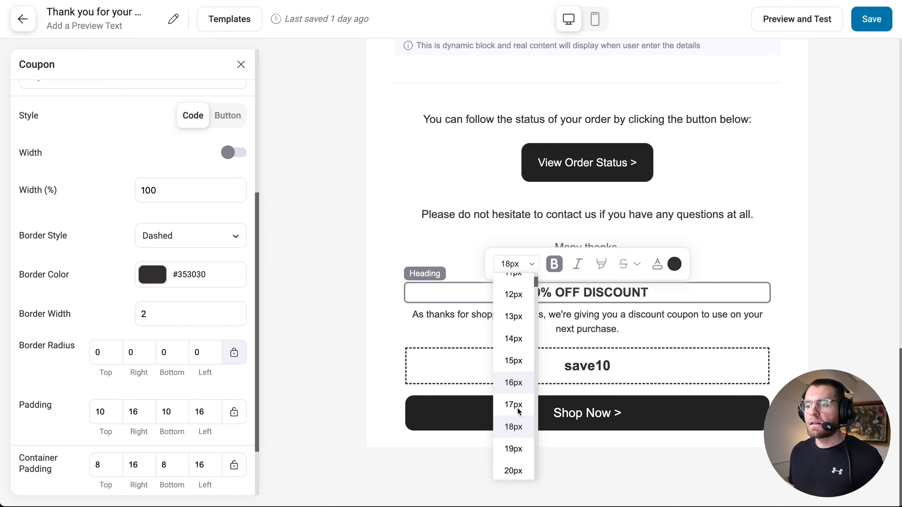
scroll(517, 414, "down", 5)
left_click(517, 444)
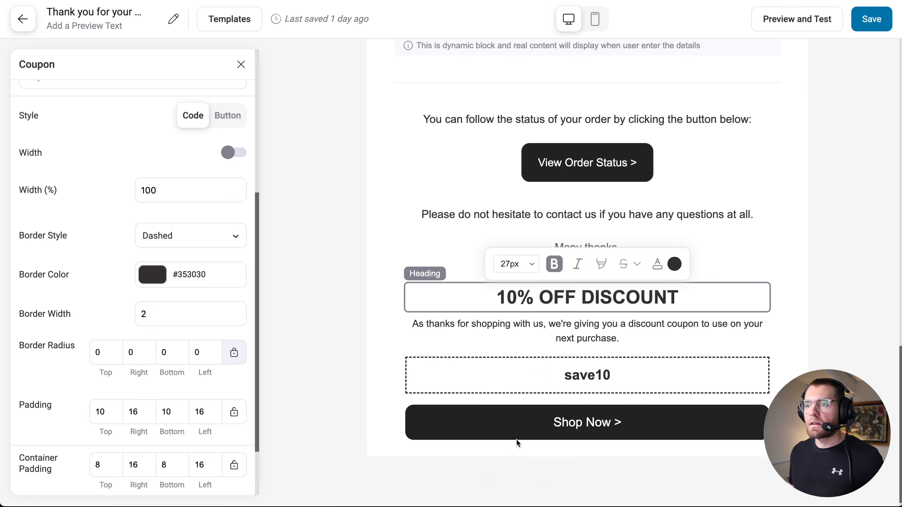
left_click(549, 292)
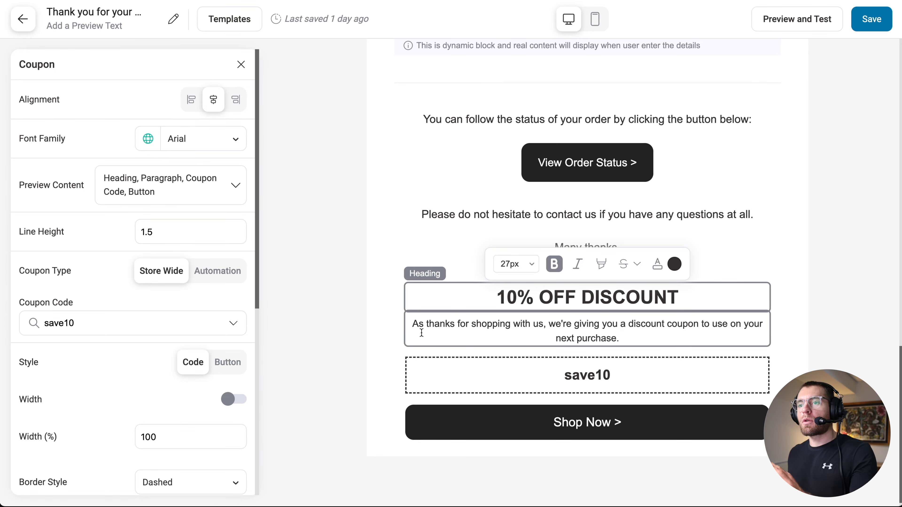
left_click(298, 223)
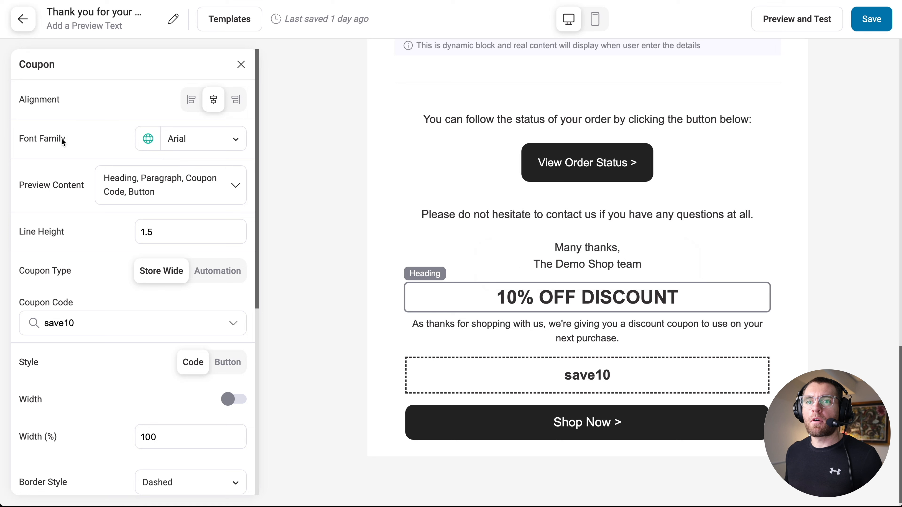
- Try Georgia as the coupon block's font family and reset it to the global value
left_click(208, 145)
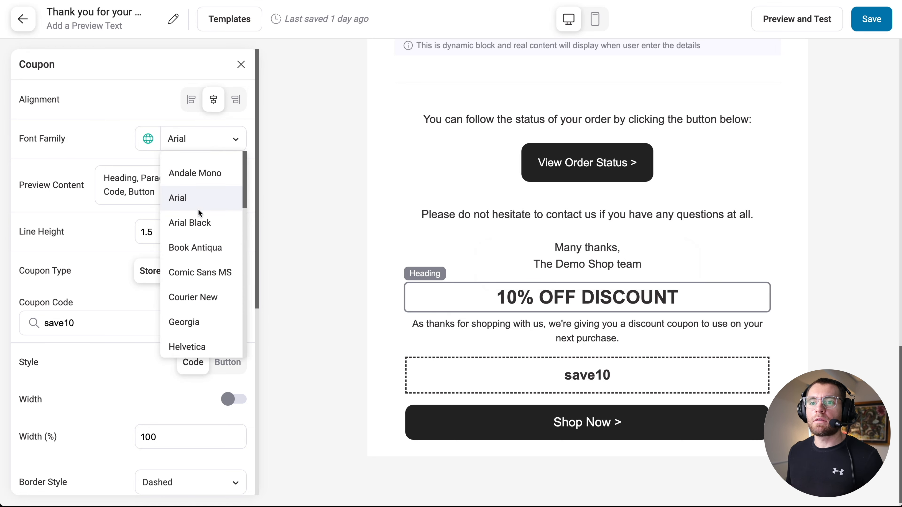
left_click(195, 322)
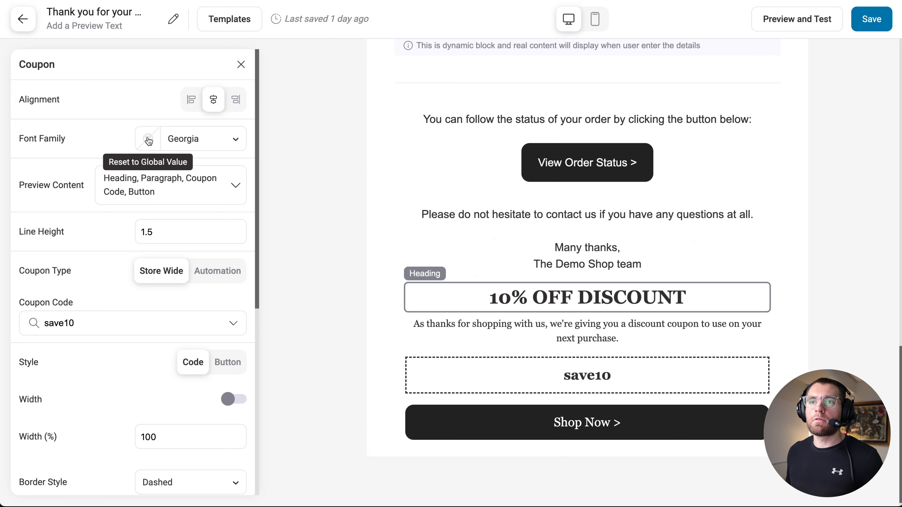
left_click(148, 141)
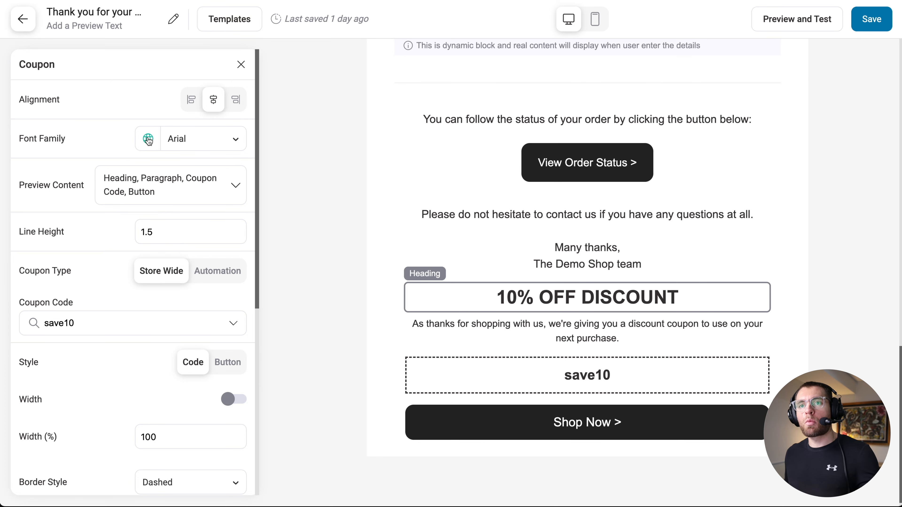
- Turn off the heading in the coupon block's preview content and close the block's settings
left_click(237, 189)
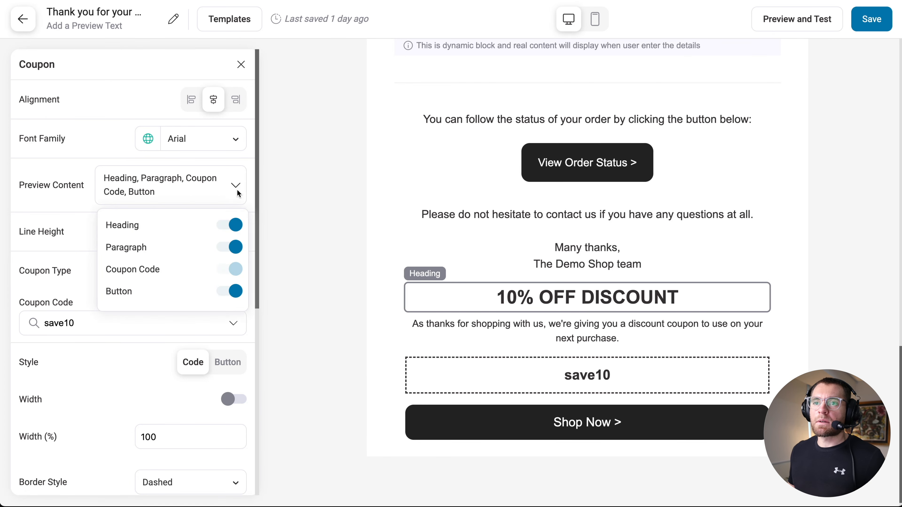
left_click(228, 227)
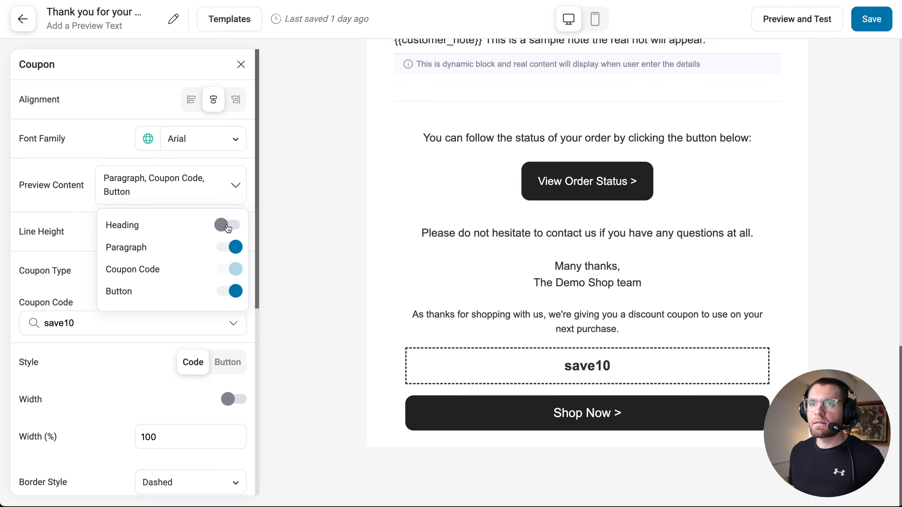
left_click(241, 65)
- Add a text block between the closing thanks and the coupon block, reading "10% OFF Discount" in bold
left_click_drag(50, 133, 528, 295)
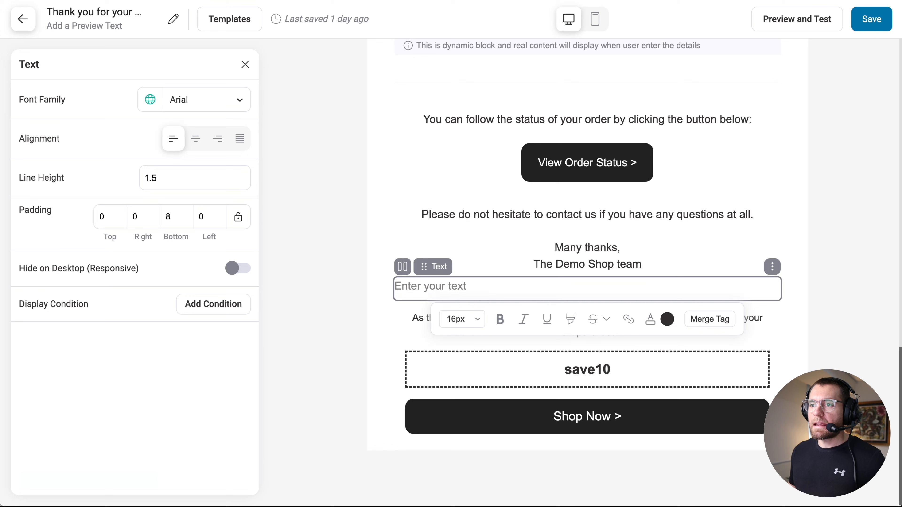
type("10% OFF Discount")
key("ctrl+a")
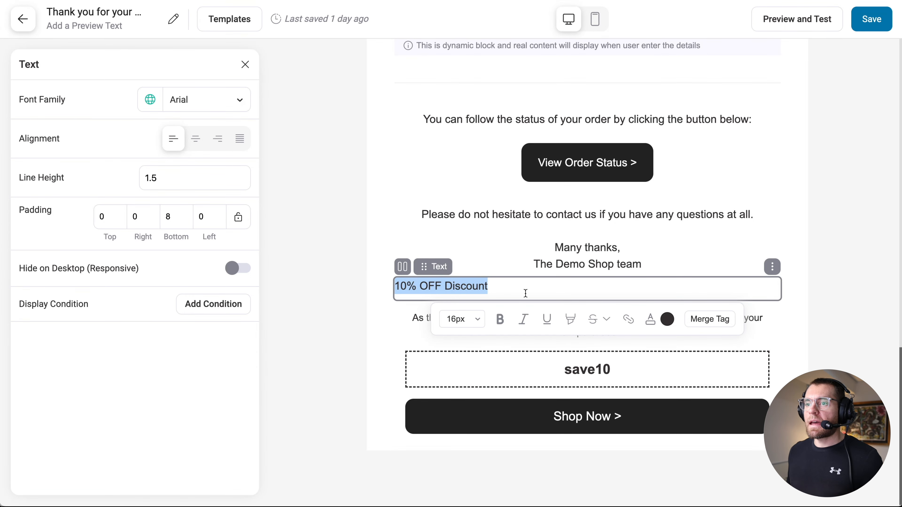
left_click(502, 321)
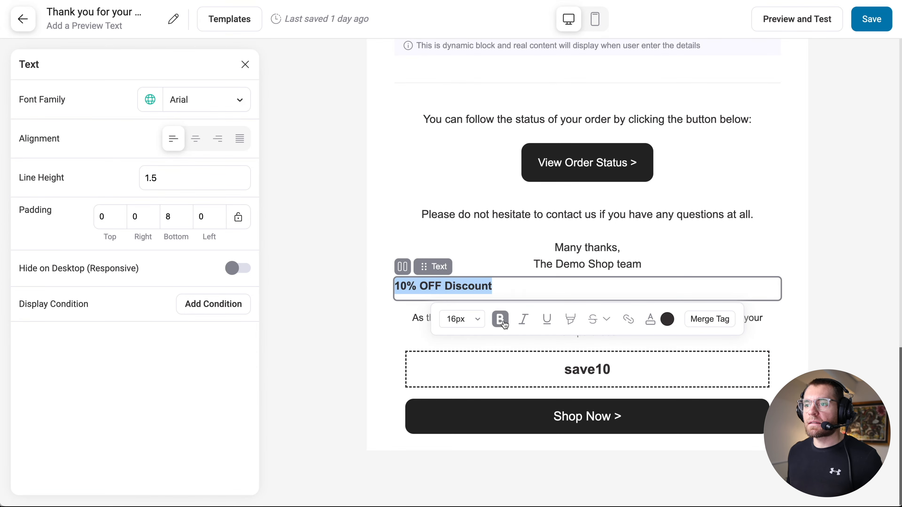
- Center the "10% OFF Discount" text block and set its font family to Georgia
left_click(196, 138)
left_click(192, 101)
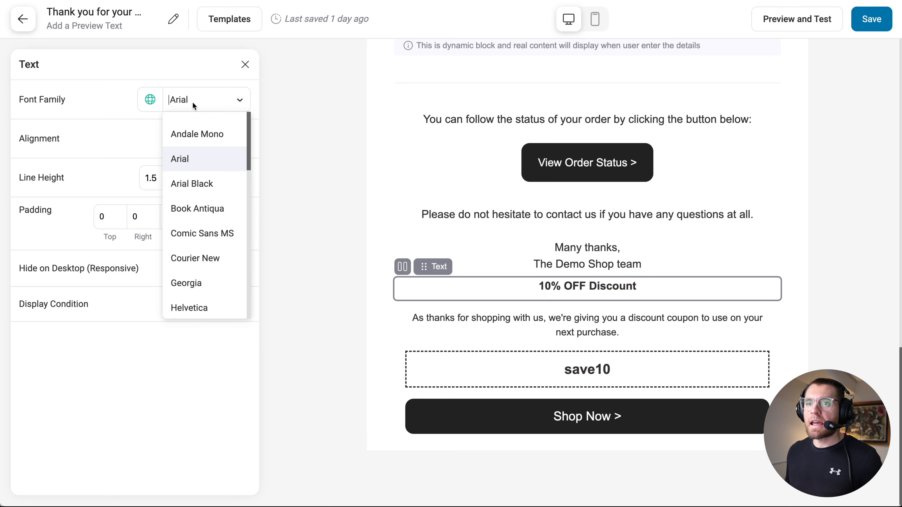
left_click(188, 283)
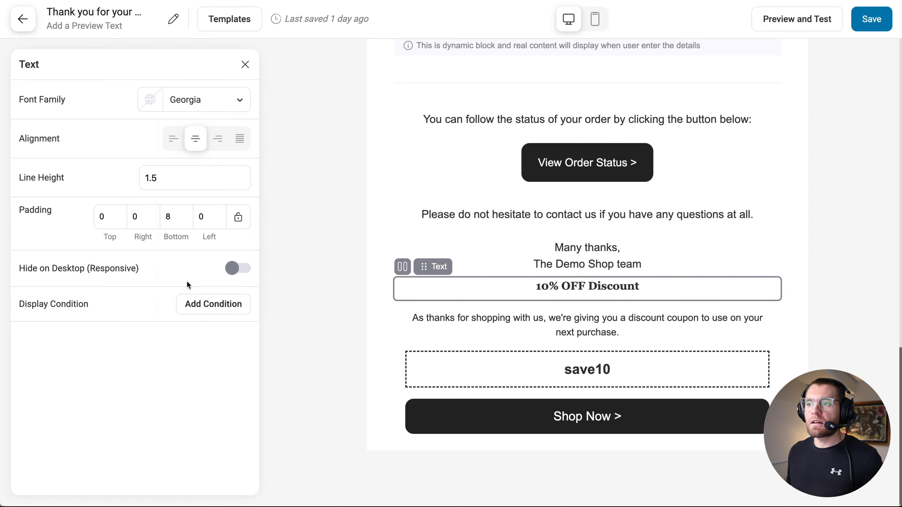
- Set the font size of the entire "10% OFF Discount" text to 27px
key("ctrl+a")
left_click(461, 319)
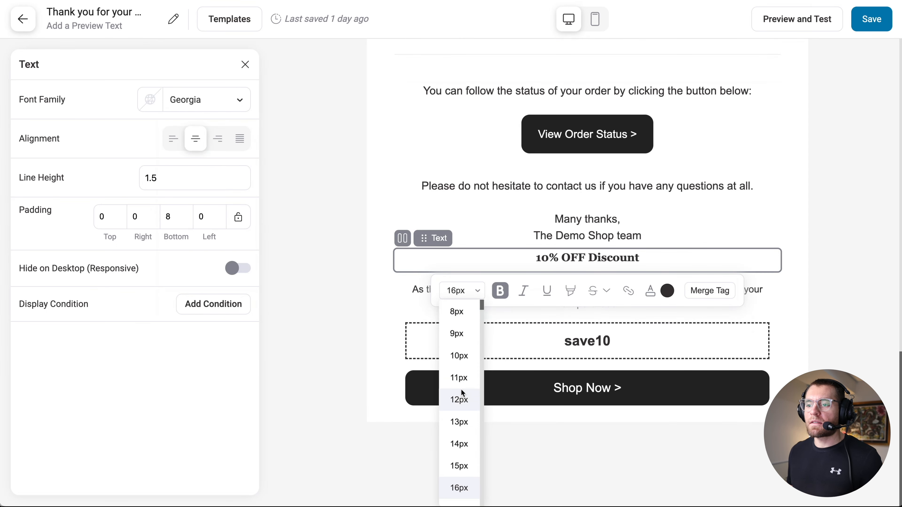
scroll(461, 394, "down", 8)
left_click(461, 405)
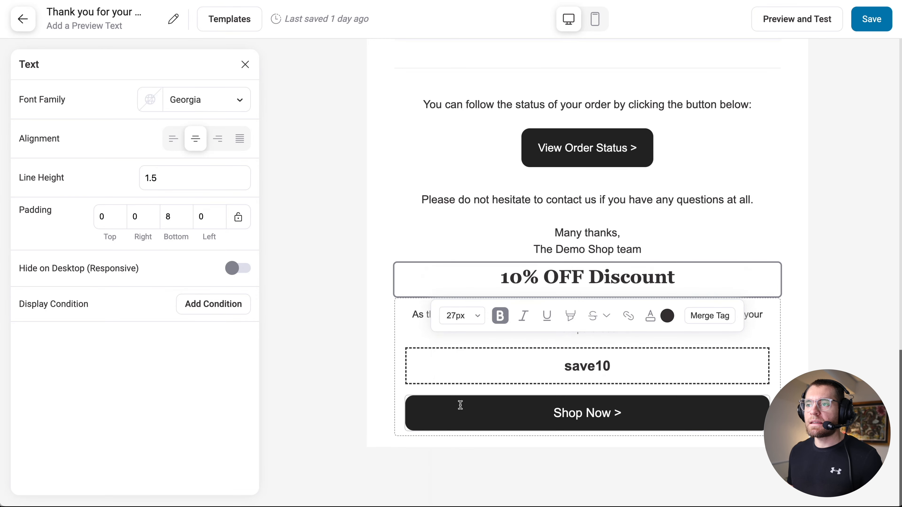
left_click(336, 289)
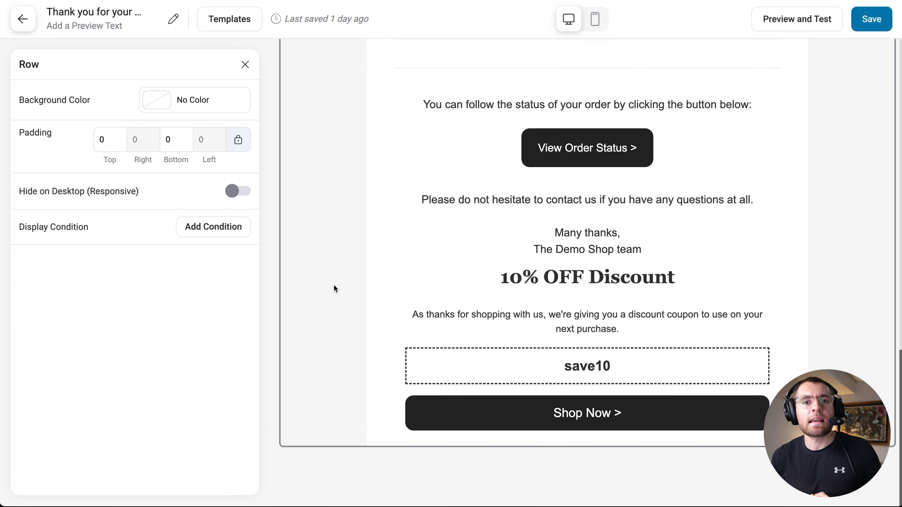
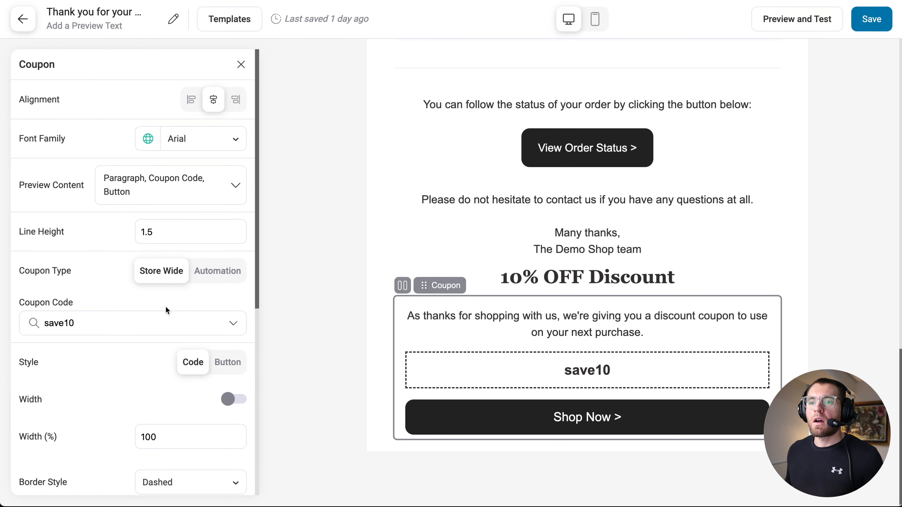
scroll(151, 384, "down", 4)
scroll(151, 384, "down", 5)
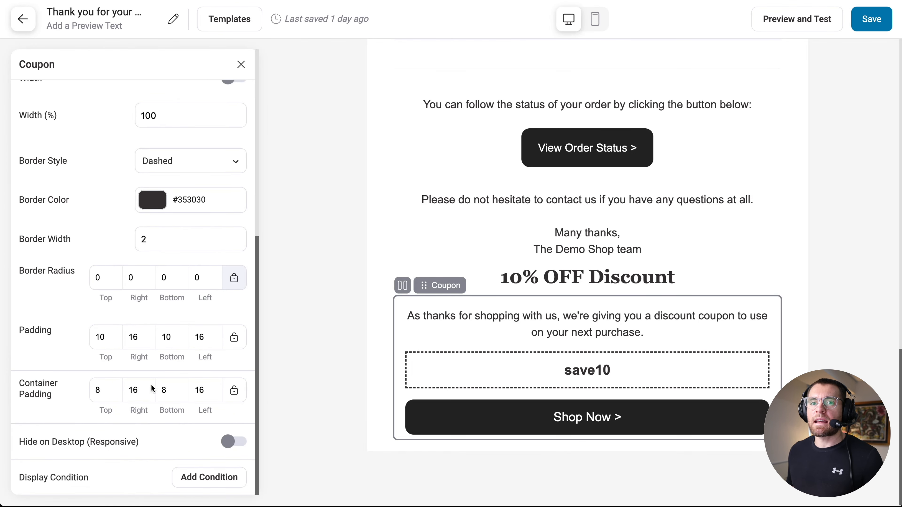
left_click(464, 280)
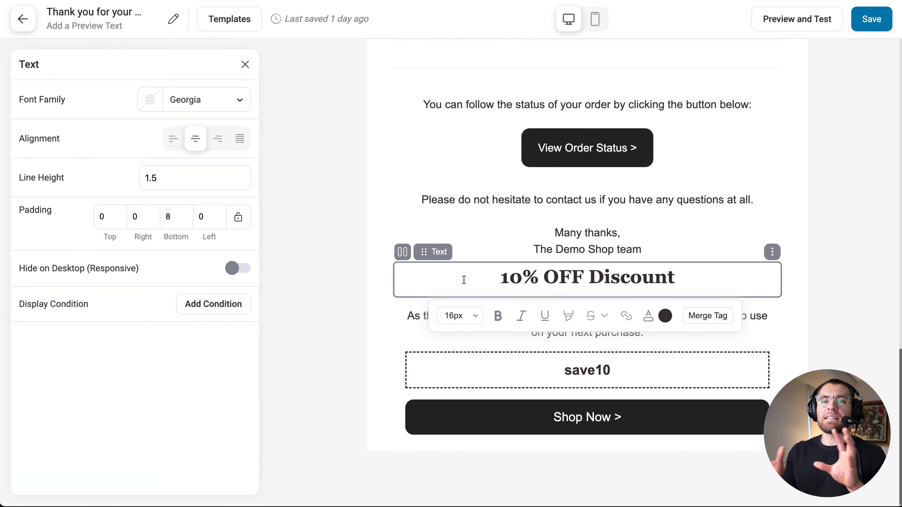
- Add a single-column section at the end of the email, below the coupon block
left_click(264, 89)
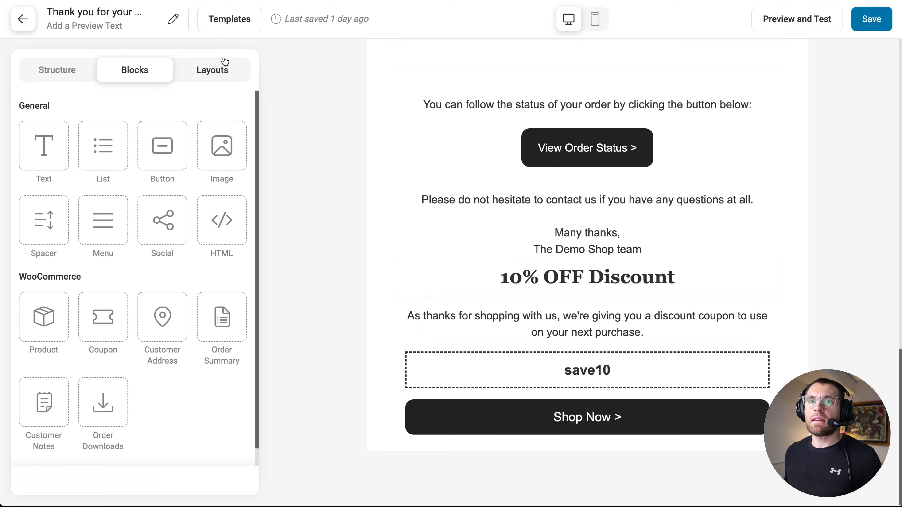
left_click(71, 71)
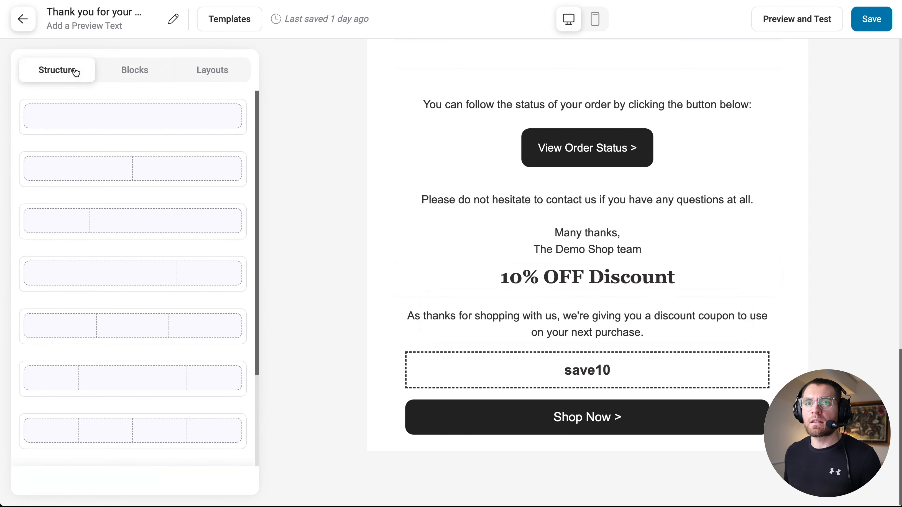
left_click_drag(38, 114, 420, 445)
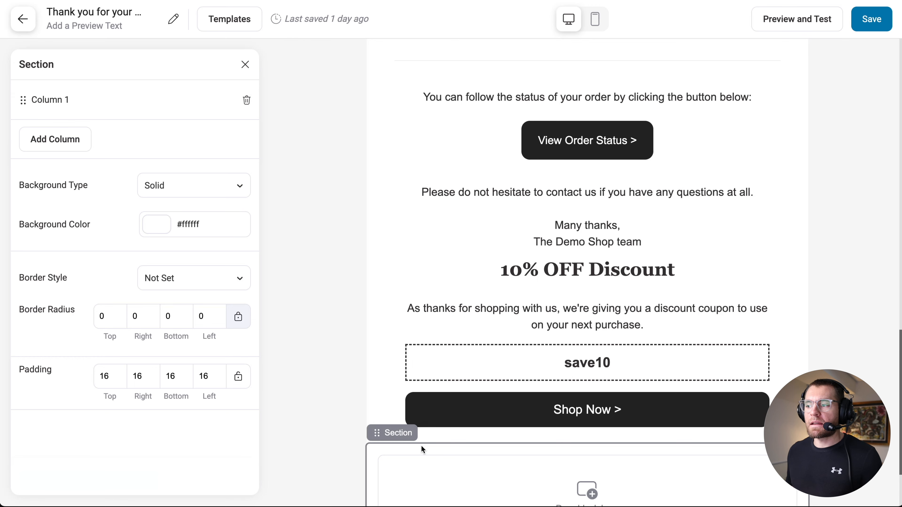
scroll(422, 445, "down", 3)
left_click(307, 393)
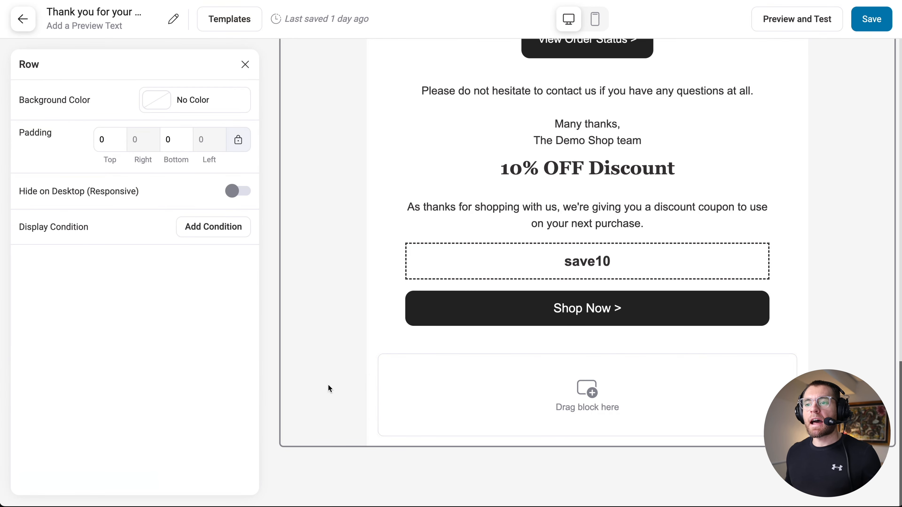
- Set the background color of the new empty section's column to #f7f7f7
left_click(374, 386)
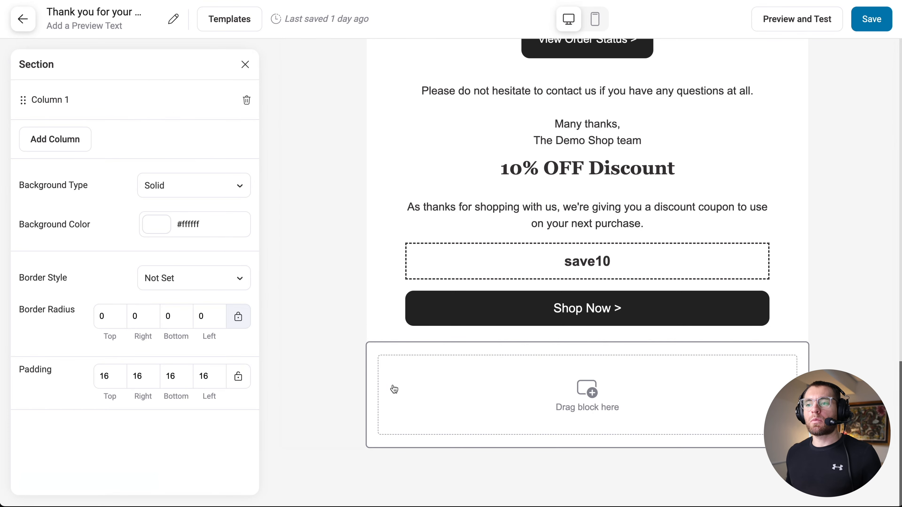
left_click(440, 396)
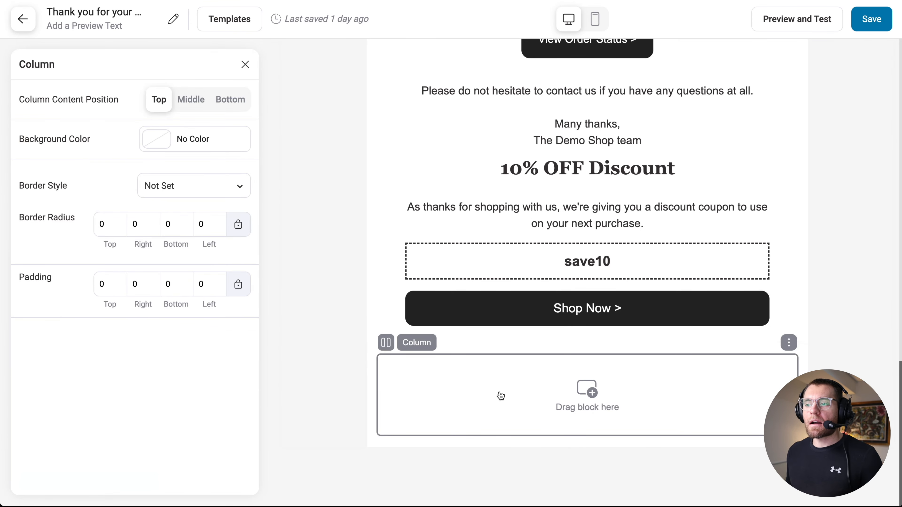
left_click(155, 142)
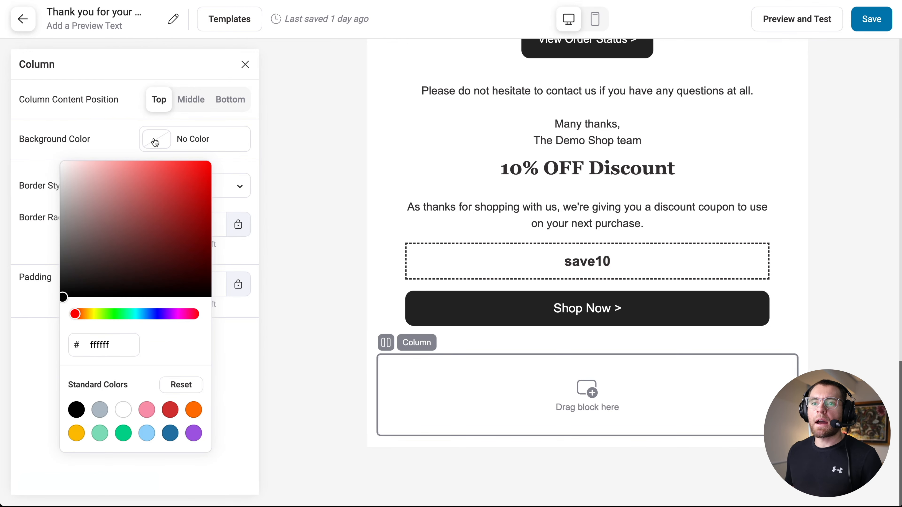
left_click(113, 339)
type("f7f7f7")
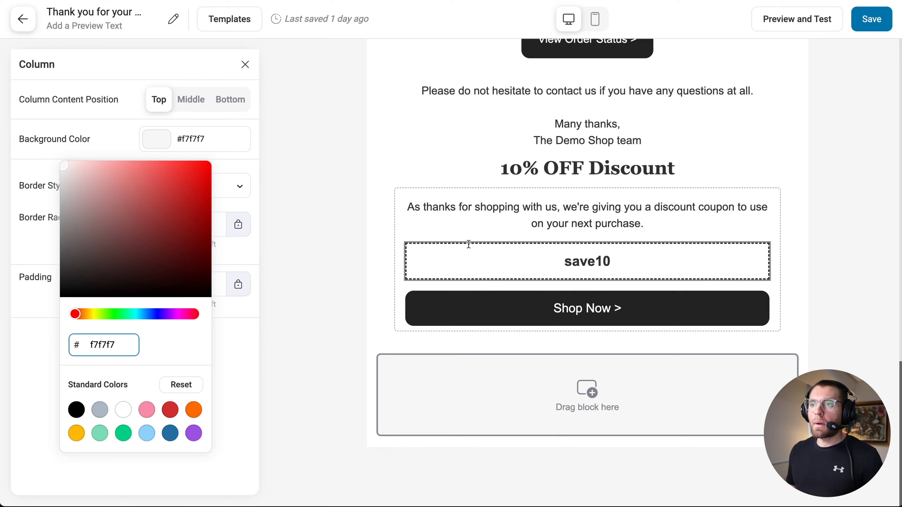
- Move the "10% OFF Discount" text block and the coupon block beneath it into the new gray column
left_click(458, 169)
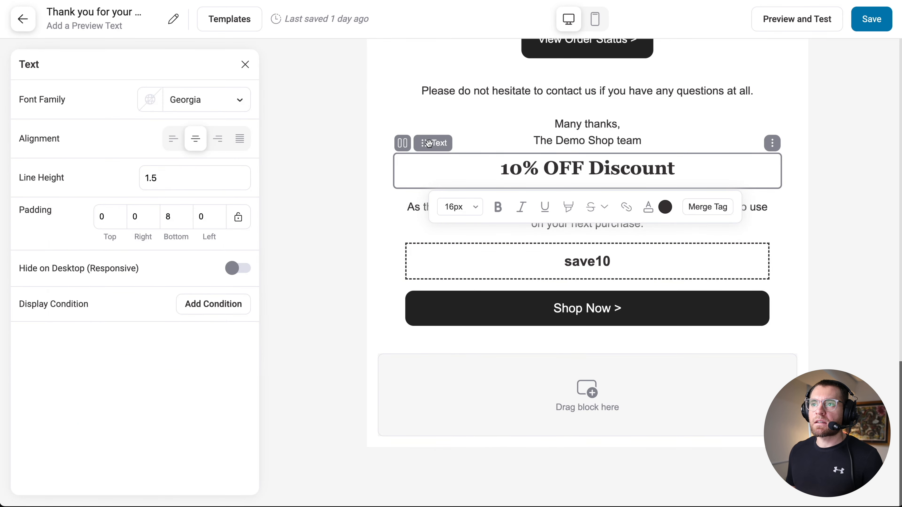
left_click_drag(425, 141, 491, 386)
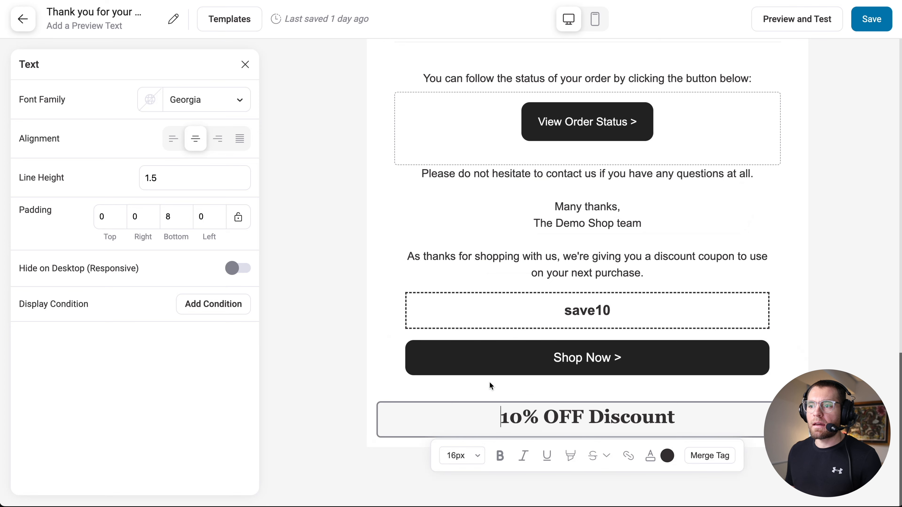
left_click(403, 289)
left_click_drag(424, 227, 462, 427)
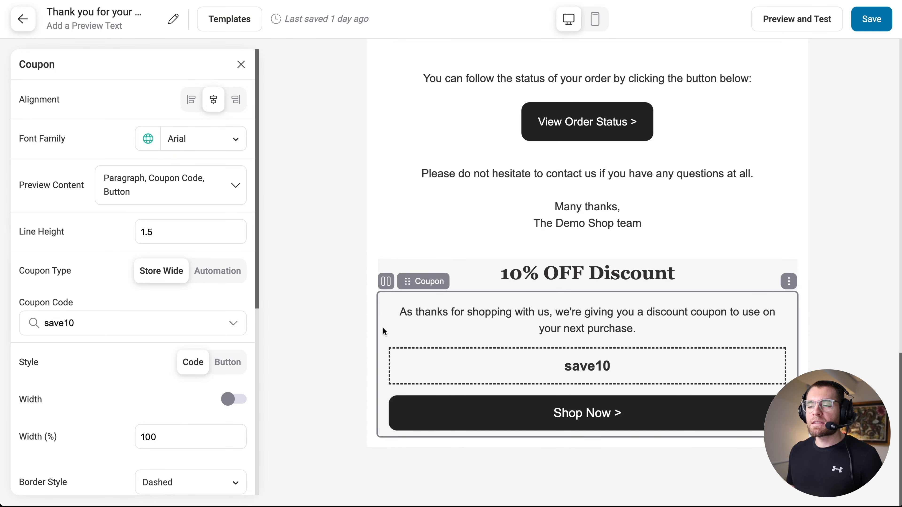
- Set the padding of the gray column around the discount content to 40 on all sides
left_click(387, 282)
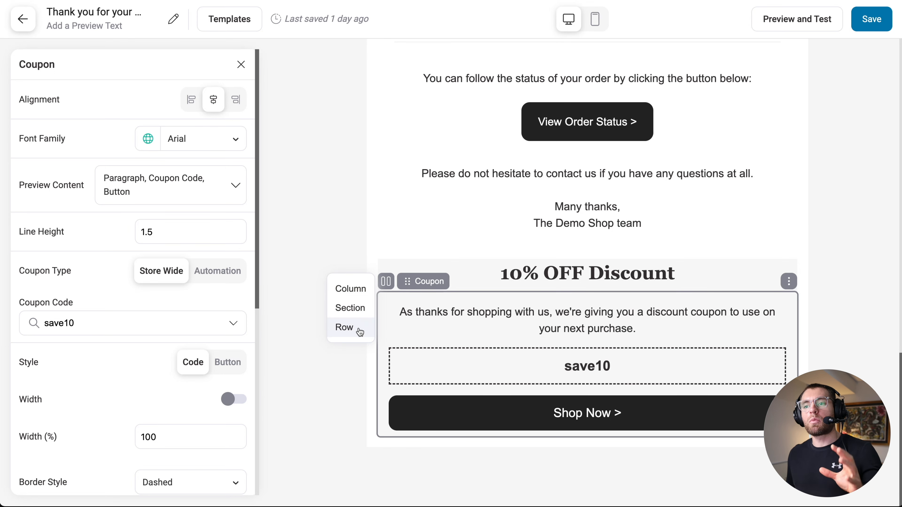
left_click(350, 289)
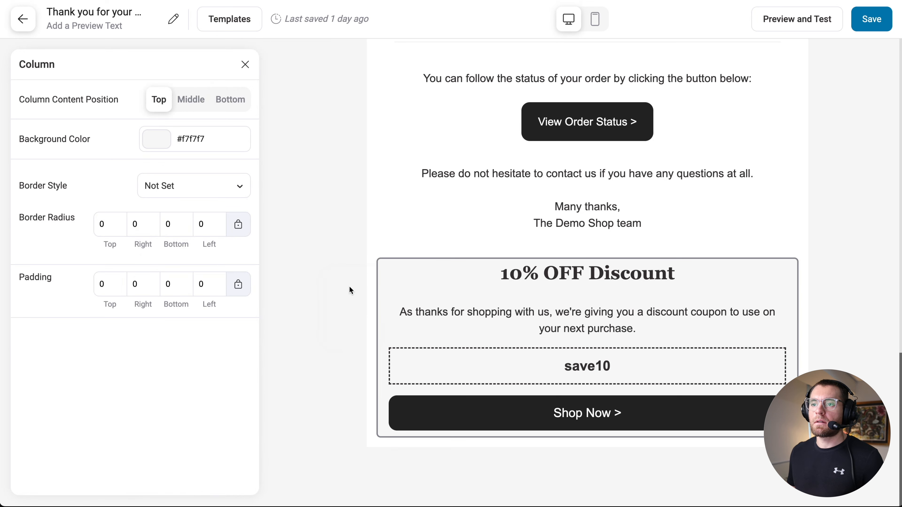
left_click(105, 286)
key("BackSpace")
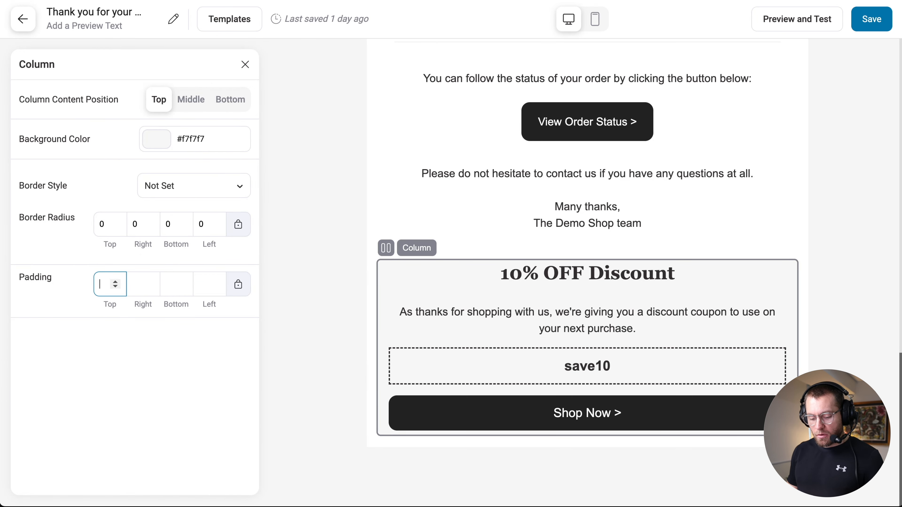
type("40")
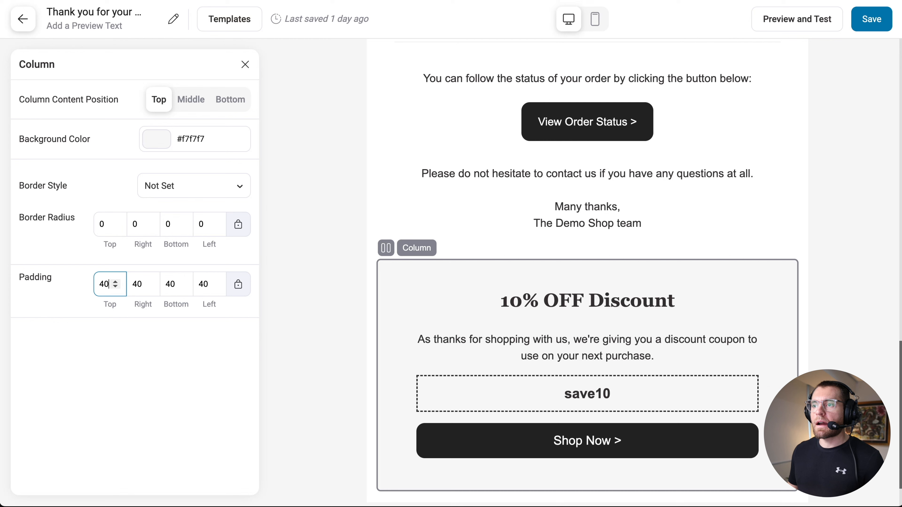
- Set the right and left padding of the section containing the discount column to 40
left_click(370, 348)
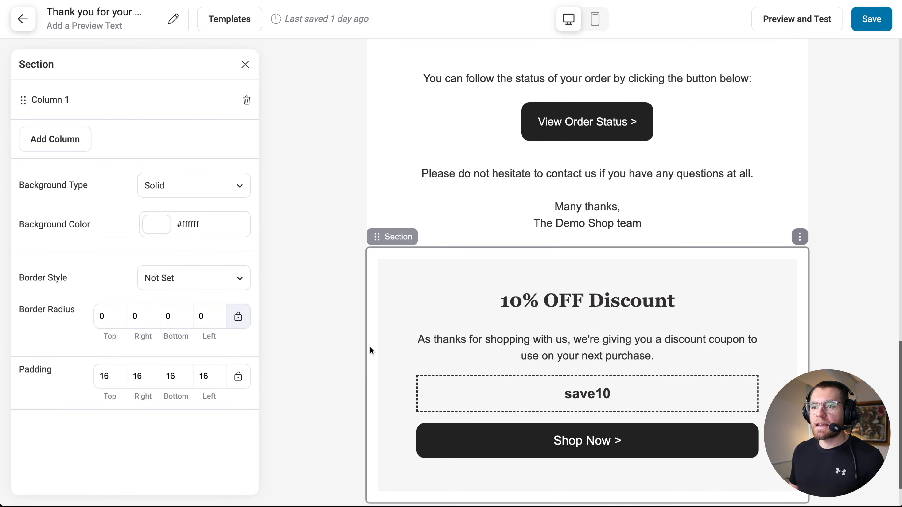
left_click(137, 376)
double_click(137, 376)
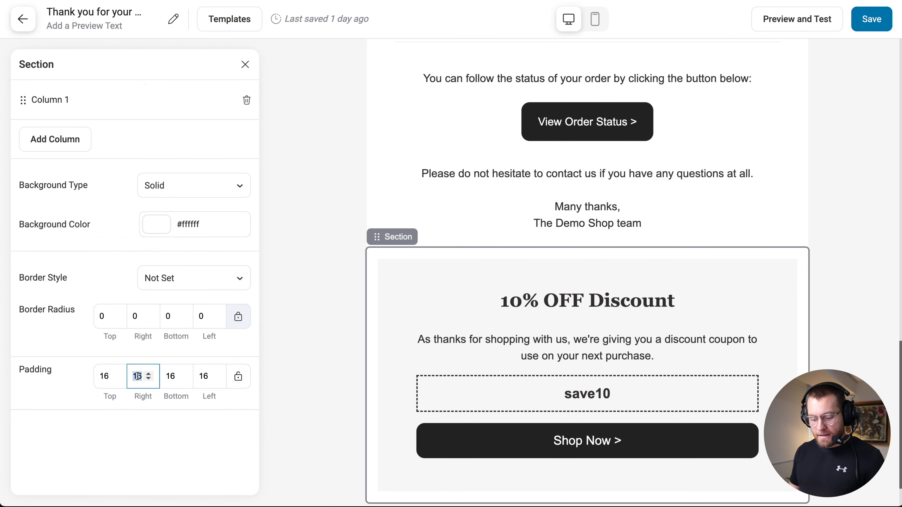
type("40")
left_click(204, 376)
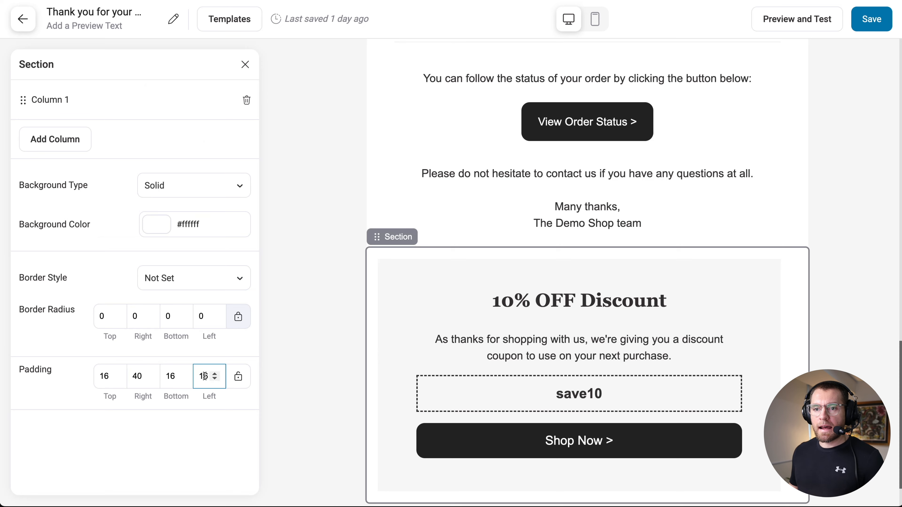
double_click(204, 376)
type("40")
scroll(900, 371, "down", 2)
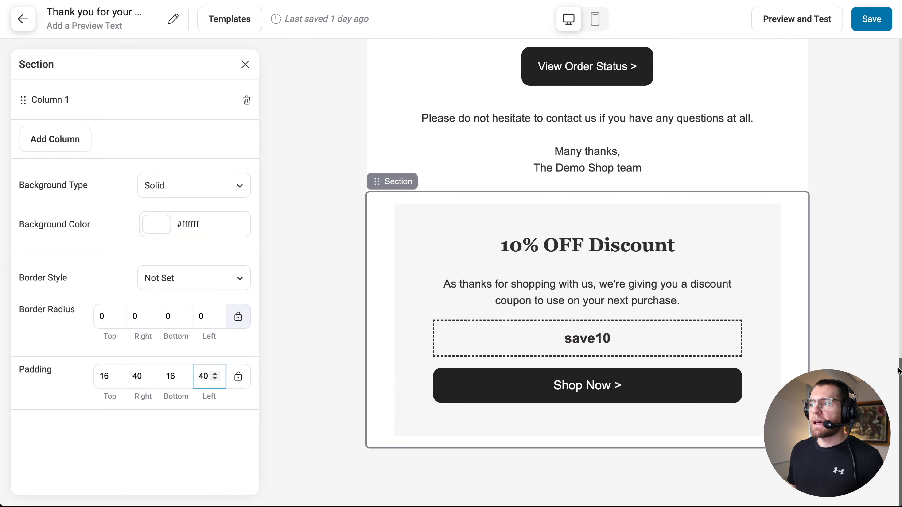
scroll(901, 371, "up", 10)
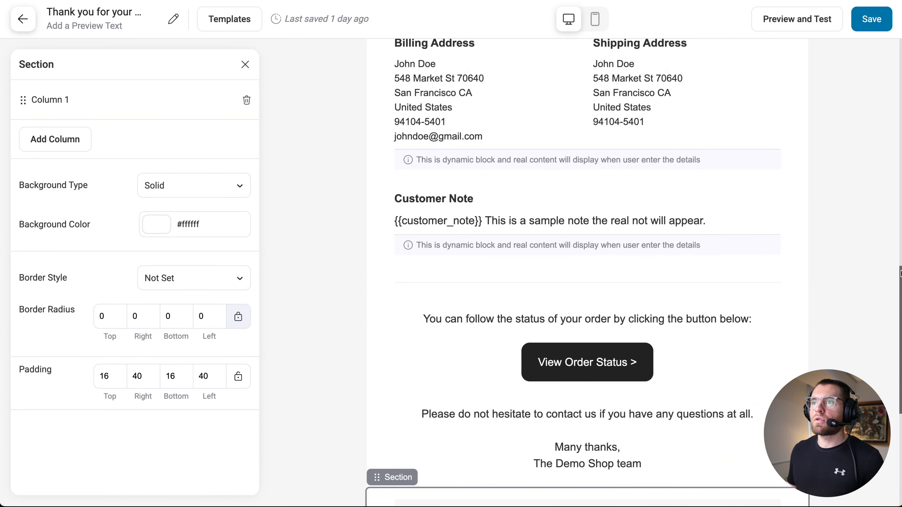
scroll(901, 370, "up", 2)
scroll(901, 371, "down", 4)
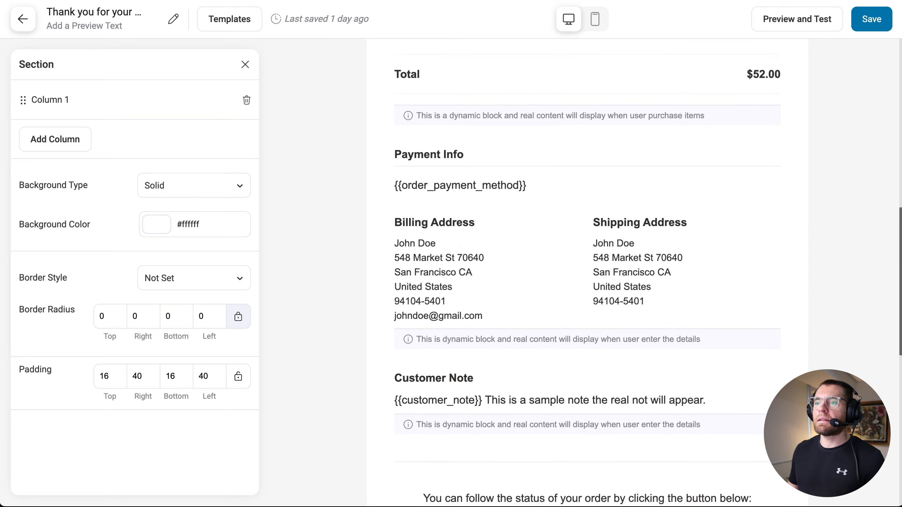
scroll(586, 274, "down", 9)
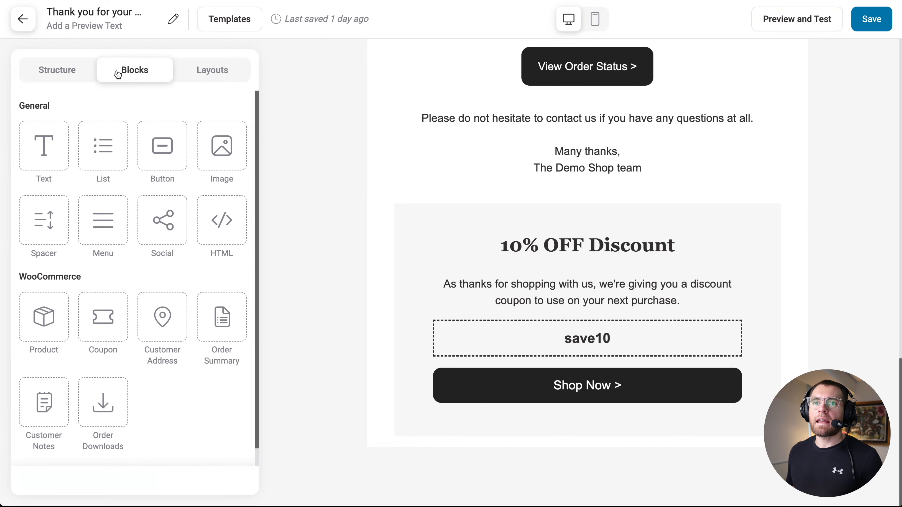
- Add a centered 13px text block below the Shop Now button reading "Add terms & conditions here, if needed"
left_click_drag(42, 146, 538, 408)
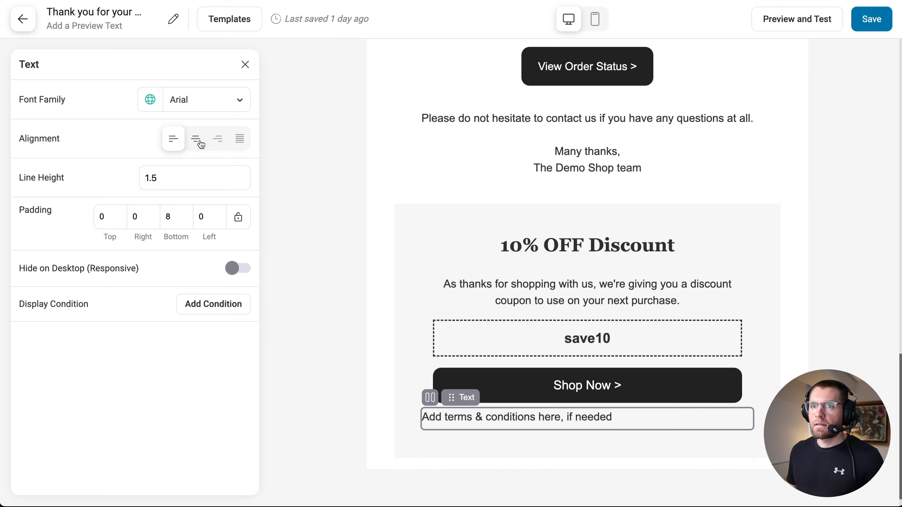
left_click(196, 139)
triple_click(524, 421)
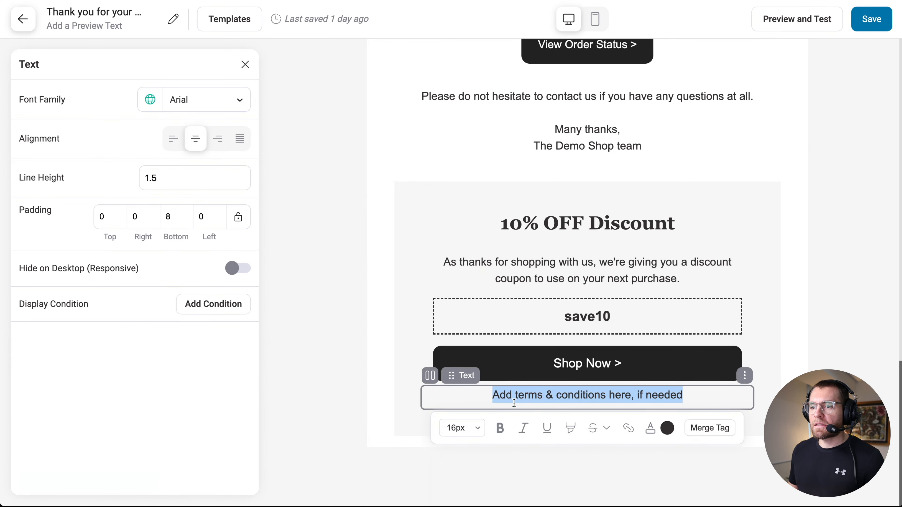
left_click(476, 428)
left_click(460, 422)
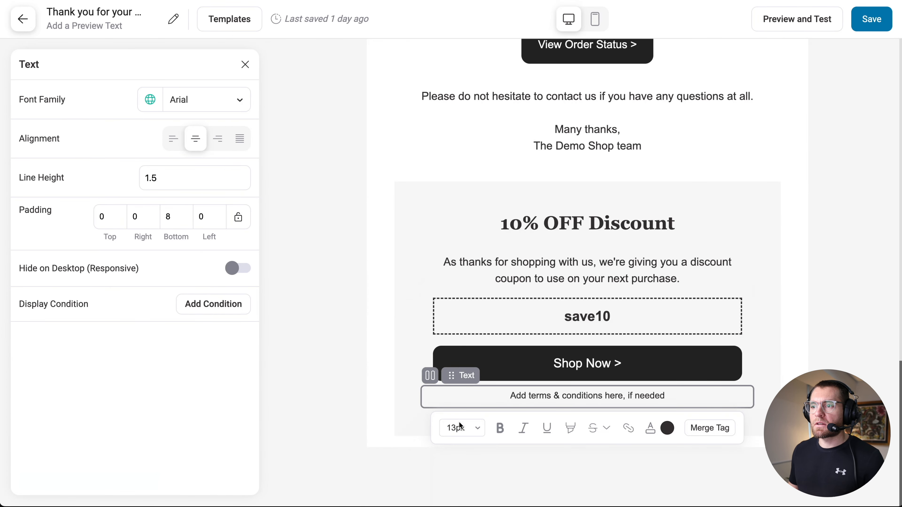
- Set the text color of the terms & conditions line to gray #808080
left_click(650, 428)
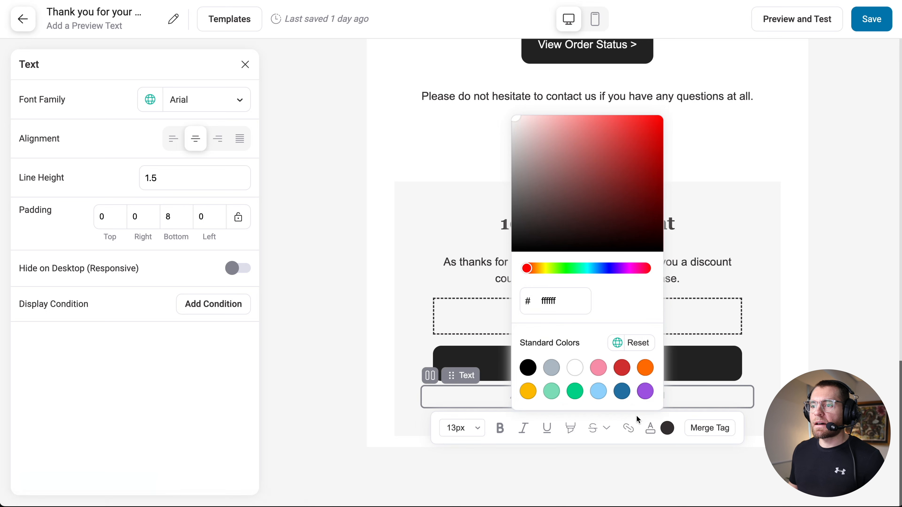
left_click(514, 181)
left_click_drag(514, 181, 513, 186)
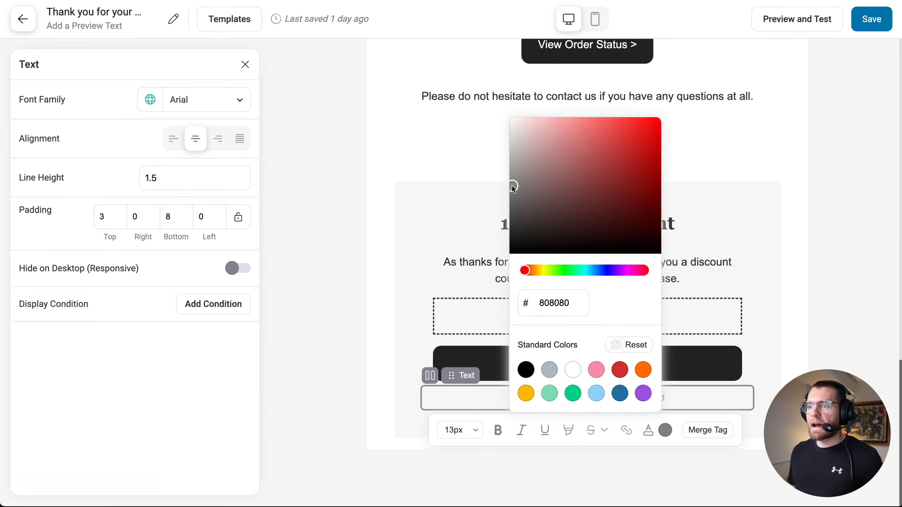
- Add a new single-column section below the 10% OFF Discount section at the end of the email
left_click(382, 242)
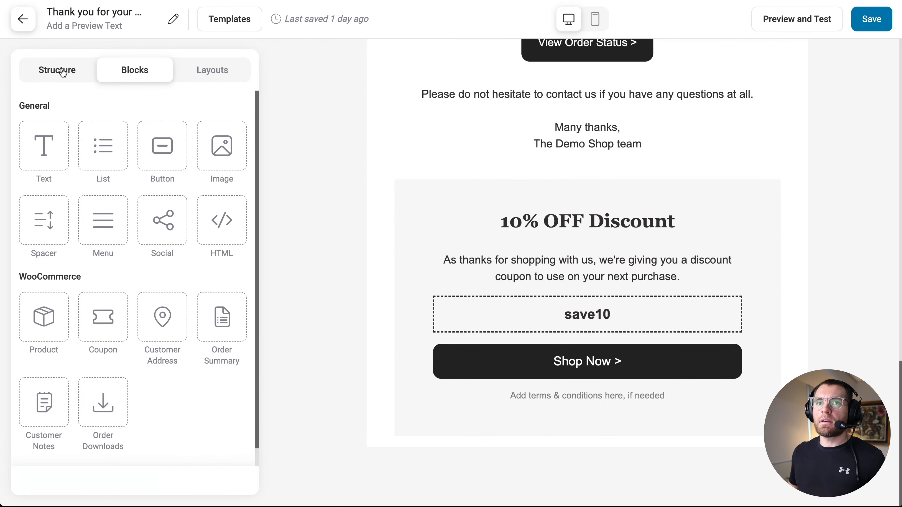
left_click(63, 73)
left_click_drag(67, 112, 386, 446)
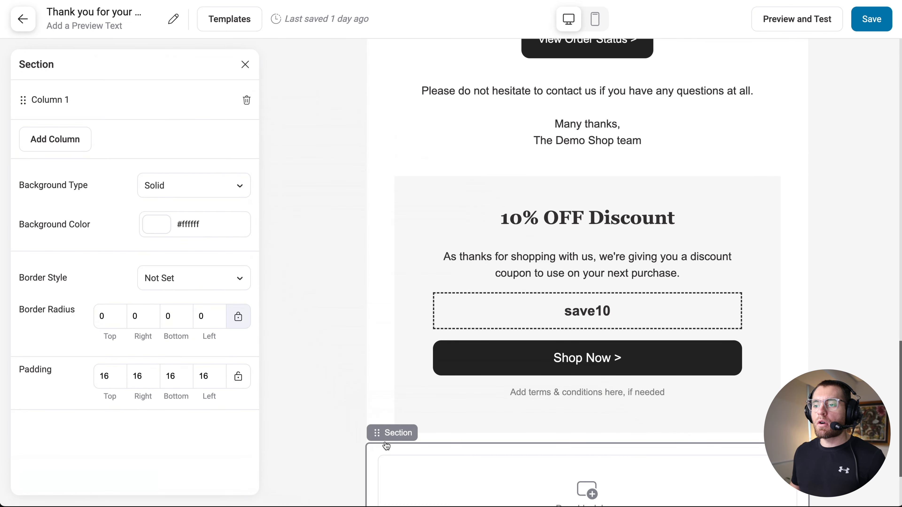
scroll(387, 446, "down", 3)
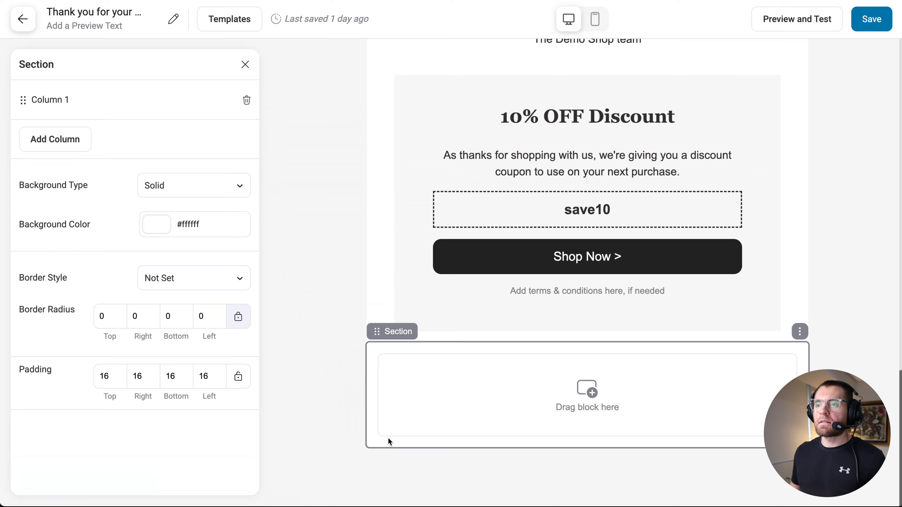
- Add a text block reading "Browse" to the empty section below the discount content
left_click(240, 71)
left_click(142, 71)
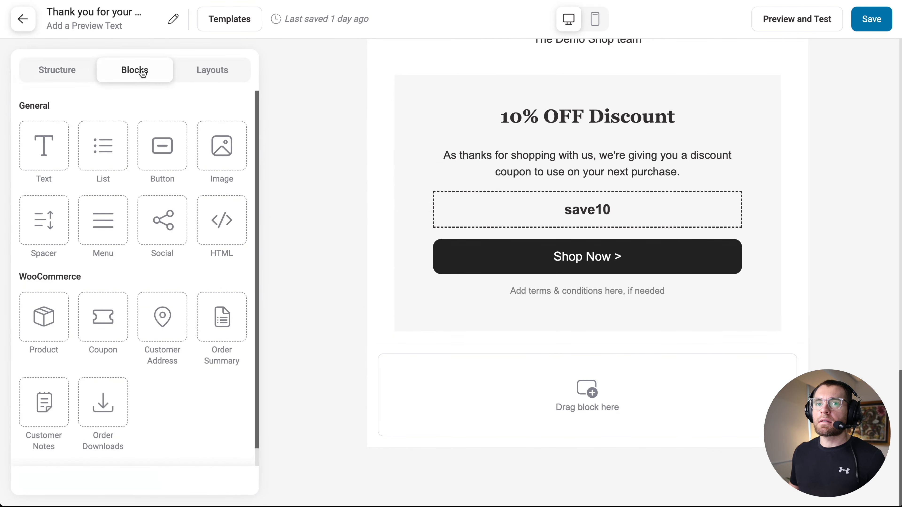
left_click_drag(44, 151, 519, 388)
type("B")
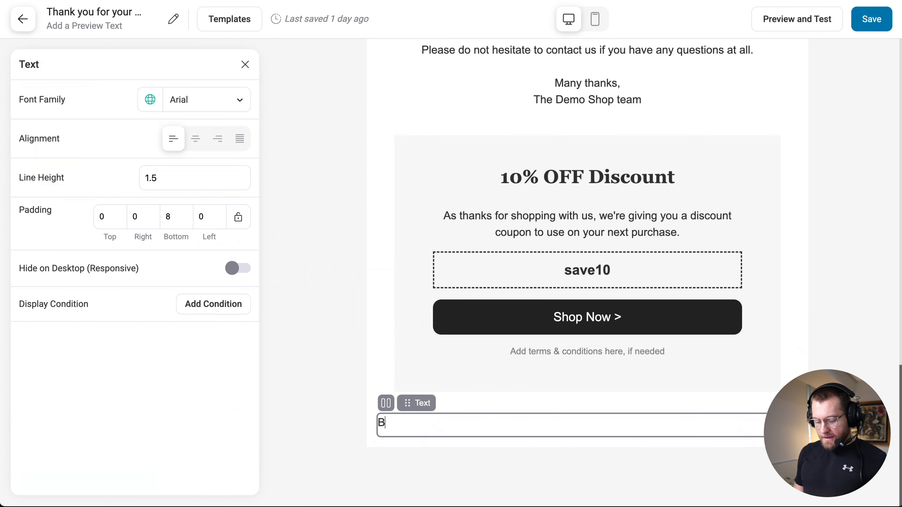
type("rowse")
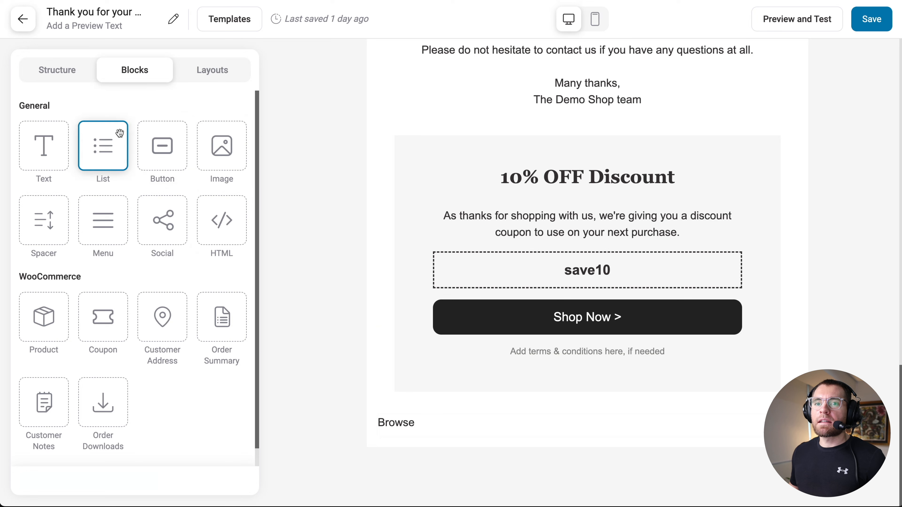
left_click_drag(107, 211, 411, 439)
double_click(523, 451)
type("SHOP")
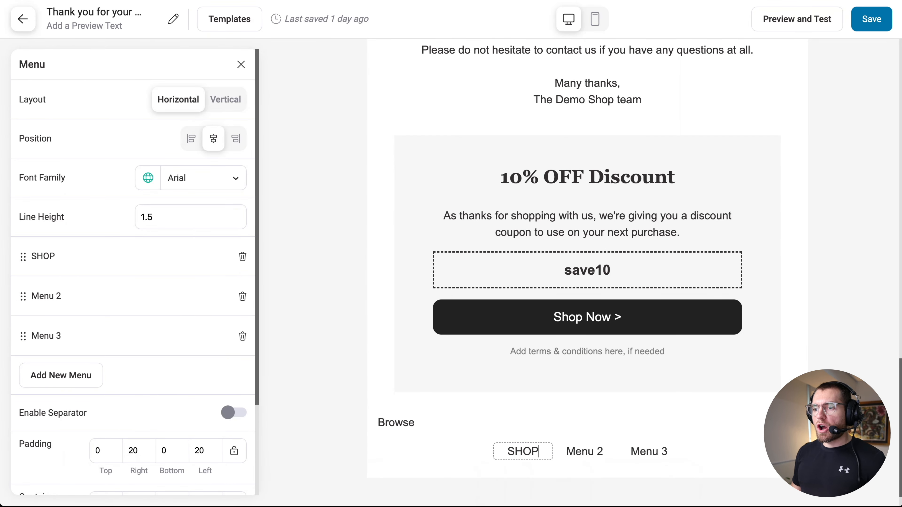
left_click(675, 458)
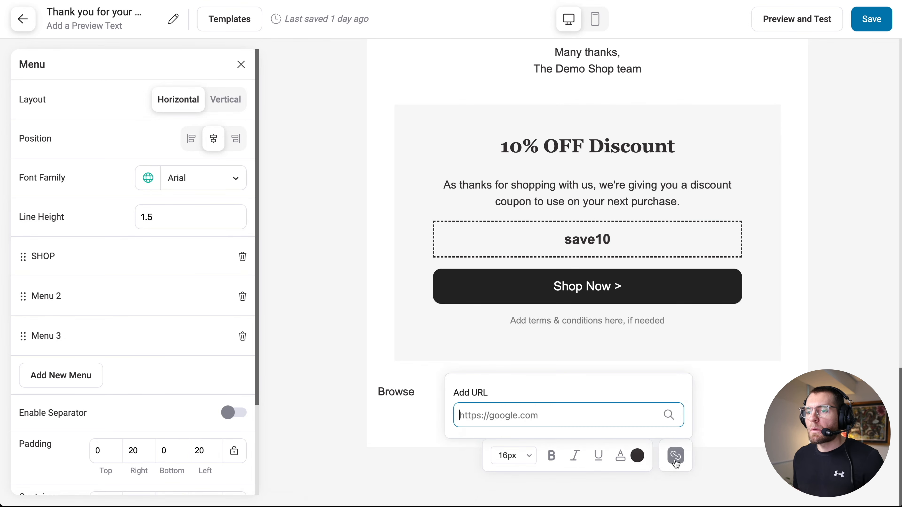
type("https://woocommerce-547975-1970720.cloudwaysapps.com/shop")
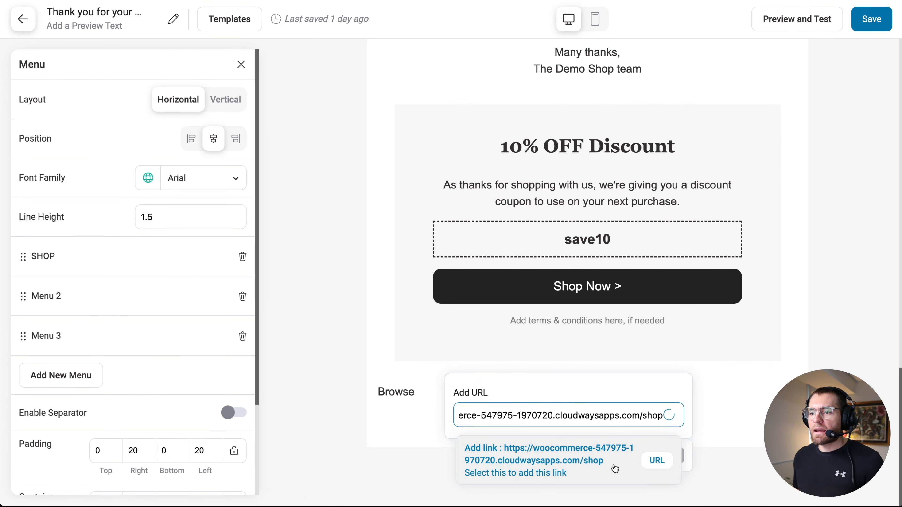
left_click(603, 466)
double_click(583, 420)
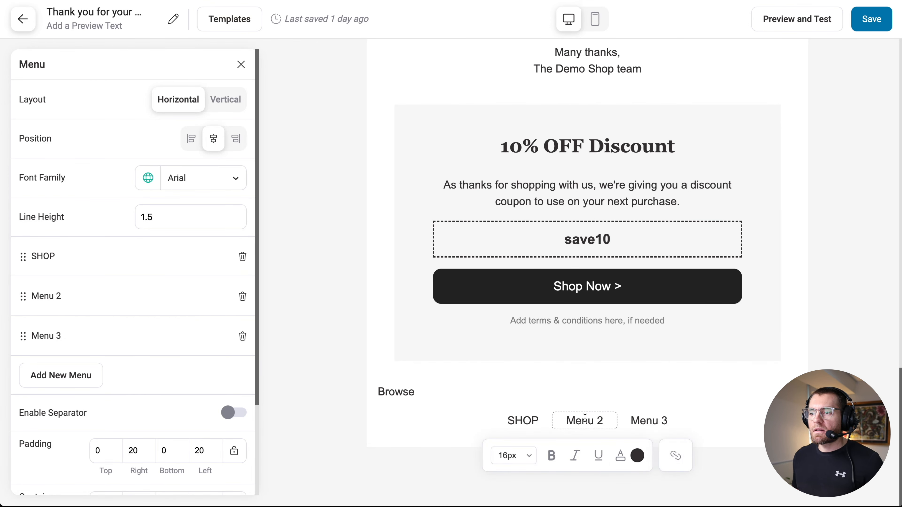
type("ABOUT")
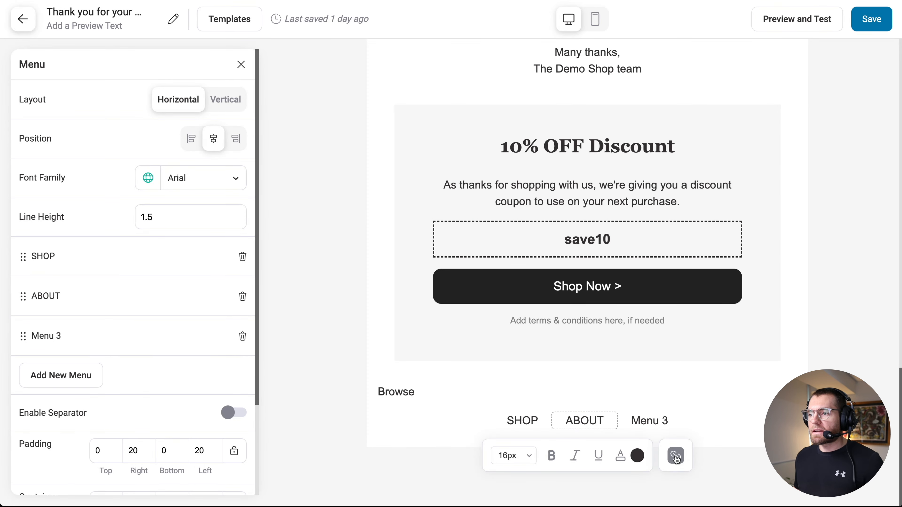
left_click(676, 456)
type("https://woocommerce-547975-1970720.cloudwaysapps.com/about")
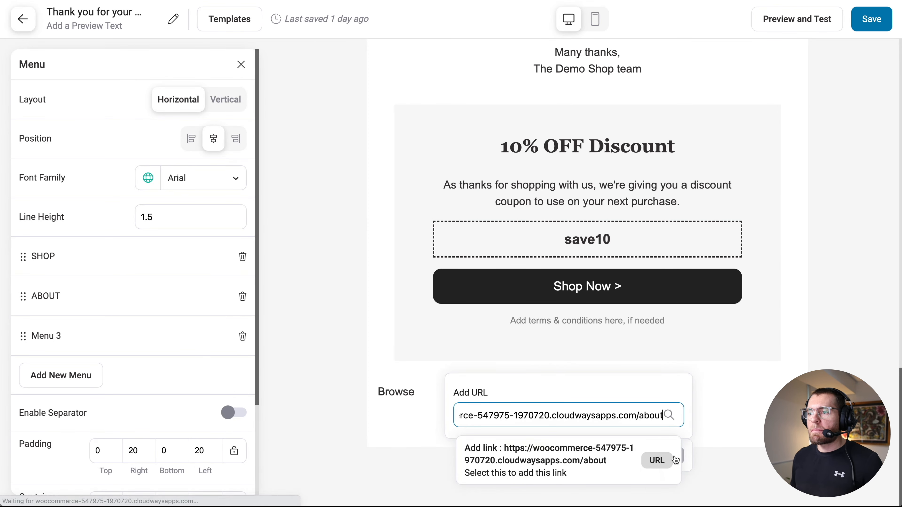
left_click(676, 460)
triple_click(649, 420)
type("CONTACT")
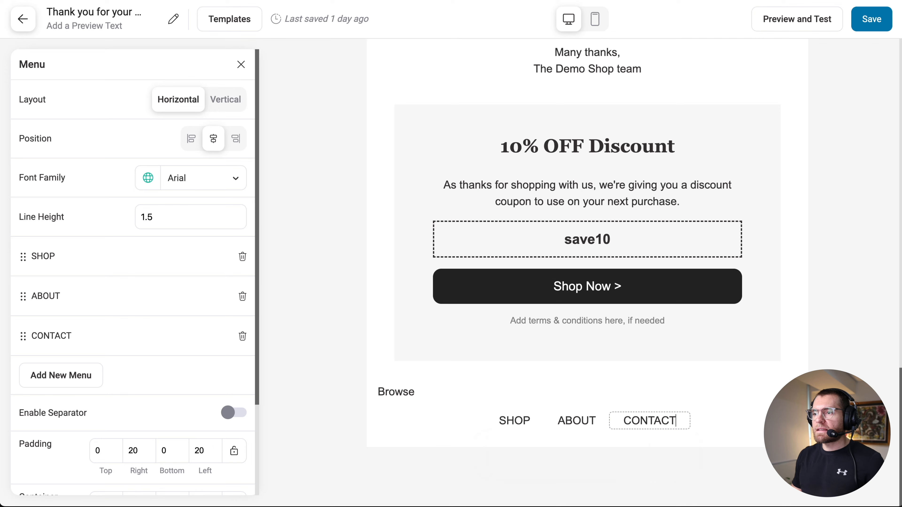
left_click(629, 414)
type("https://woocommerce-547975-1970720.cloudwaysapps.com/contact")
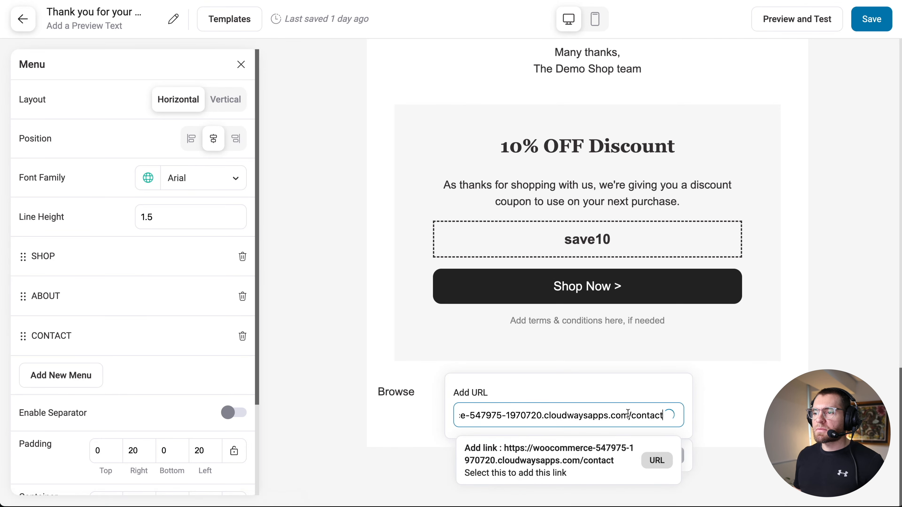
left_click(604, 455)
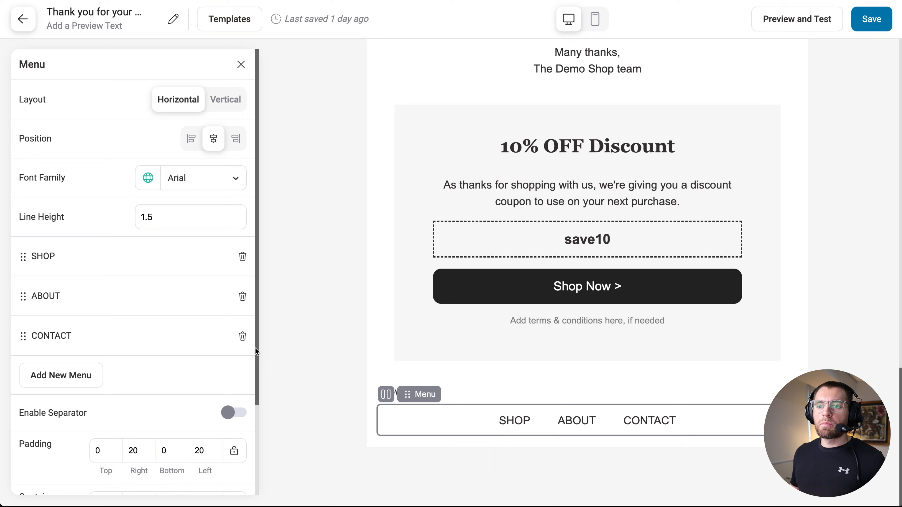
- Enable separators between the menu items and set the separator color to #eaeaea
left_click_drag(257, 348, 248, 439)
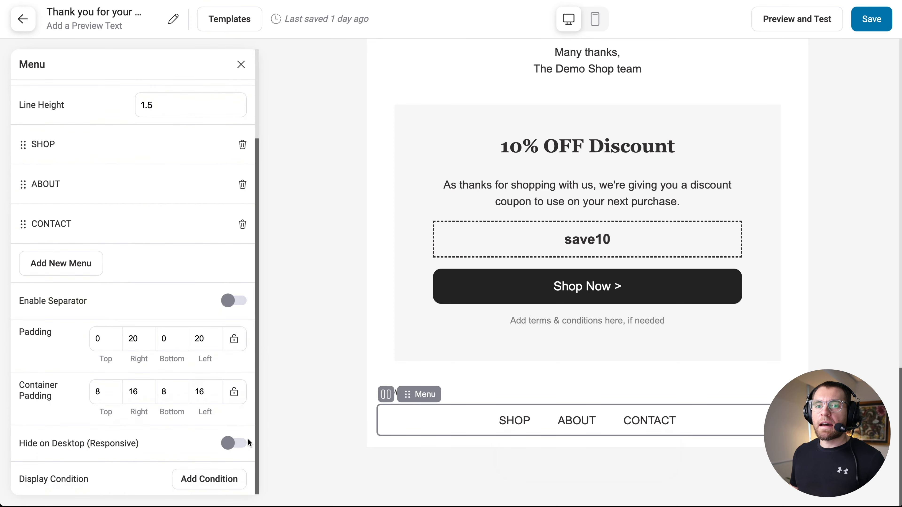
left_click(233, 300)
left_click(152, 376)
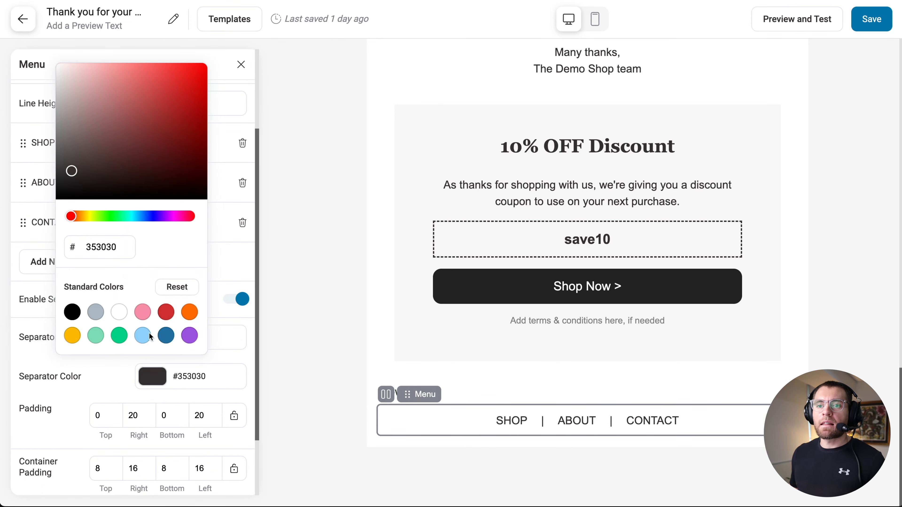
double_click(107, 245)
type("eaeaea")
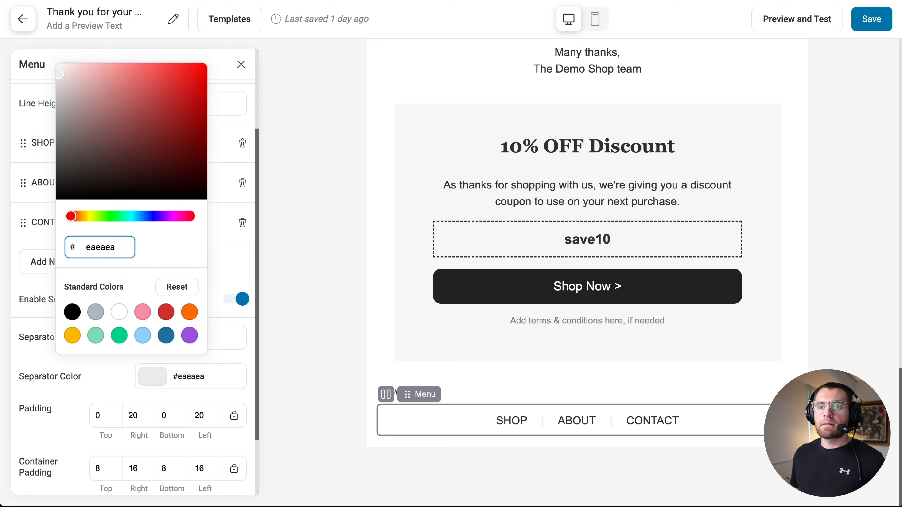
- Set the right and left padding of the menu items to 60
left_click(131, 416)
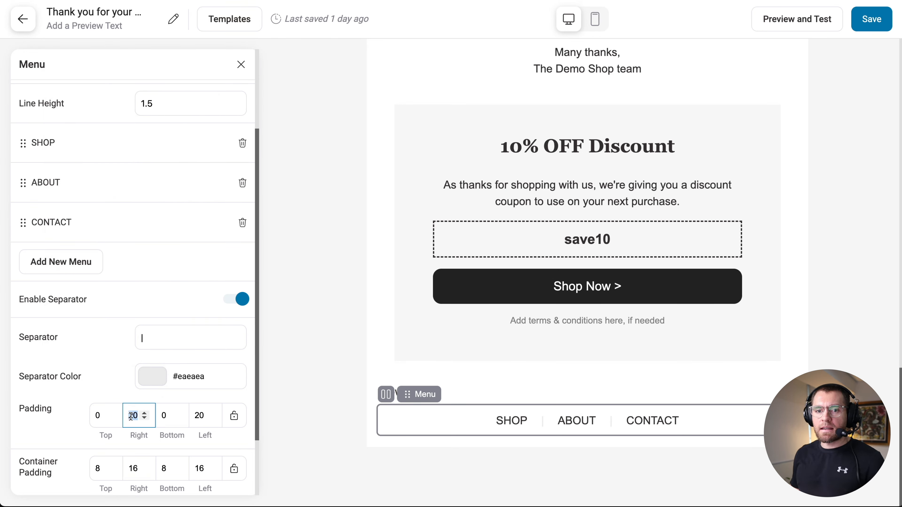
type("60")
double_click(197, 415)
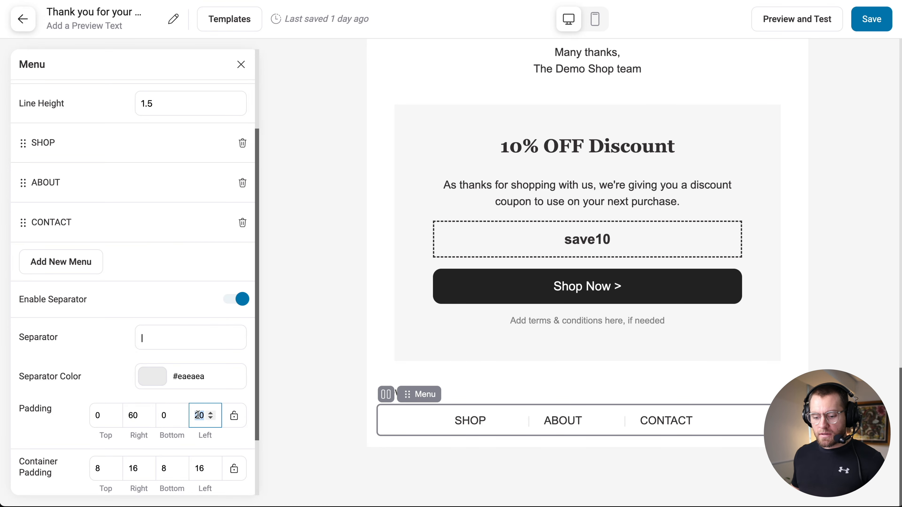
type("60")
left_click(494, 325)
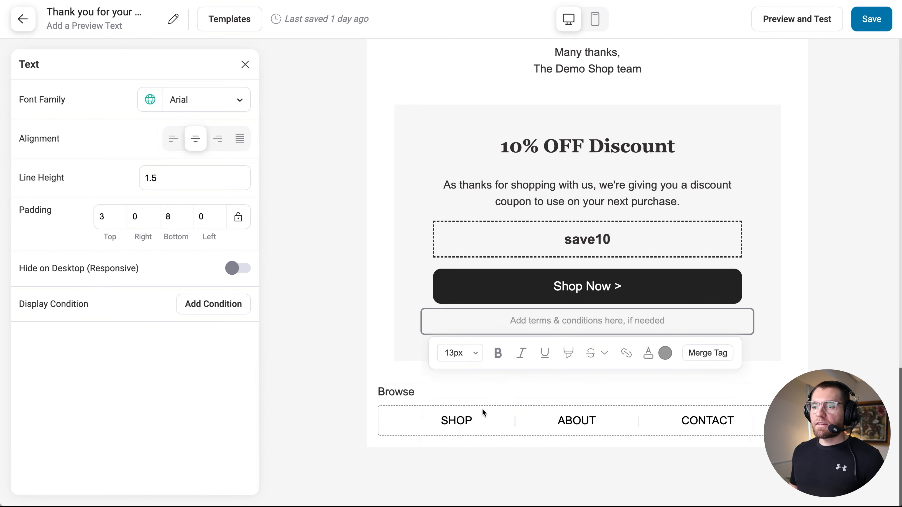
- Set the text color of the SHOP, ABOUT and CONTACT menu items to gray #888888
left_click(465, 421)
left_click(620, 455)
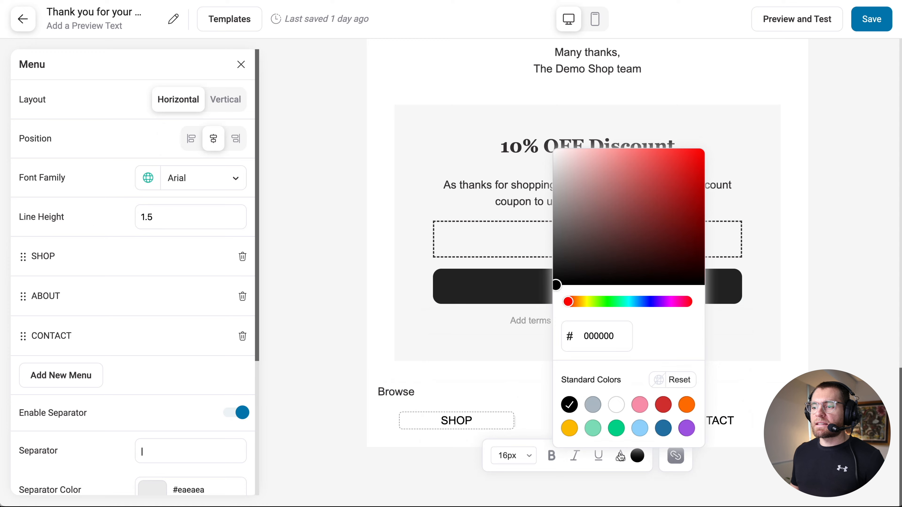
double_click(585, 337)
type("888888")
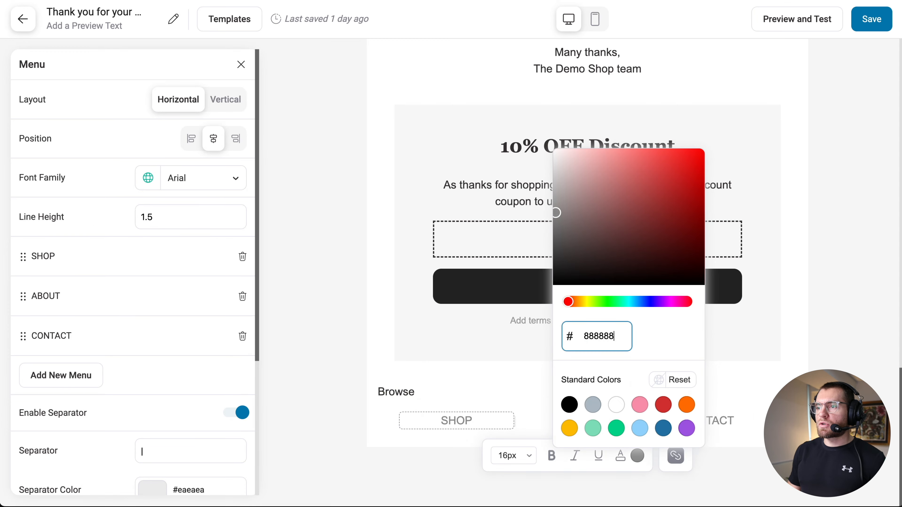
key("super+a")
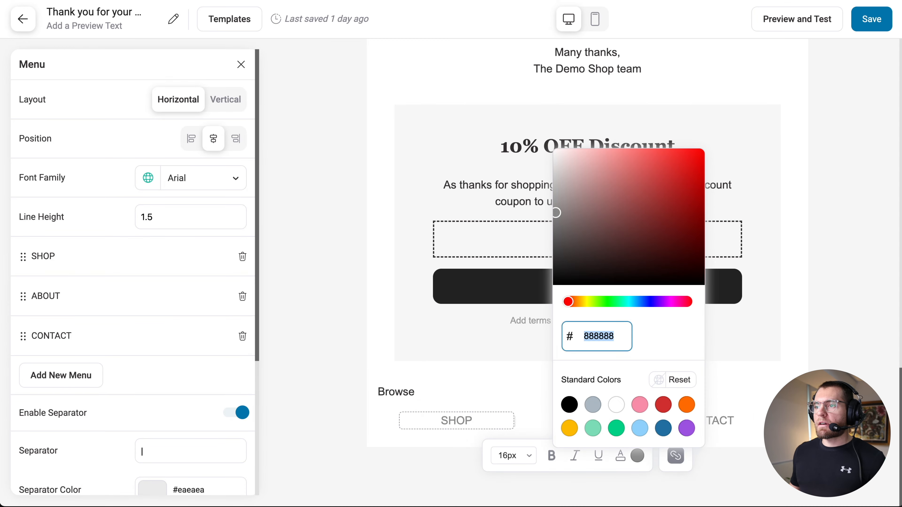
left_click(502, 378)
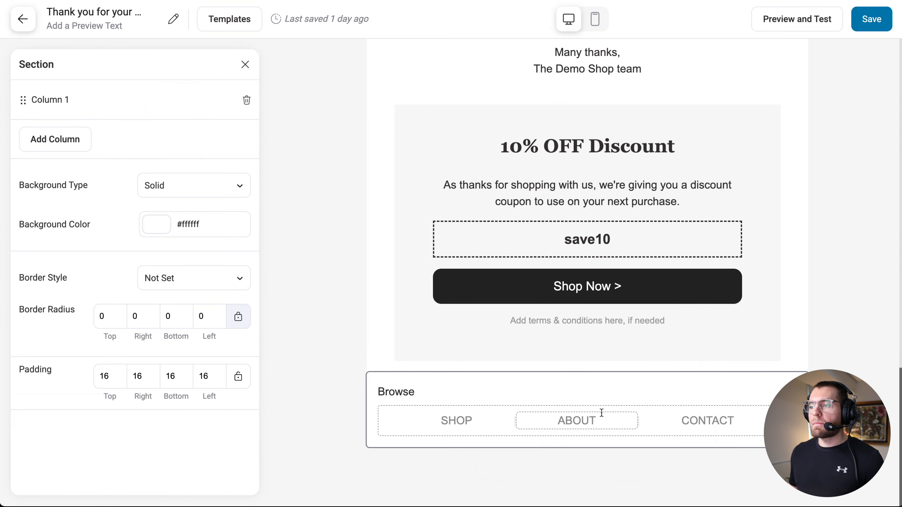
- Set the color of the Browse text above the menu to gray #888888
double_click(461, 395)
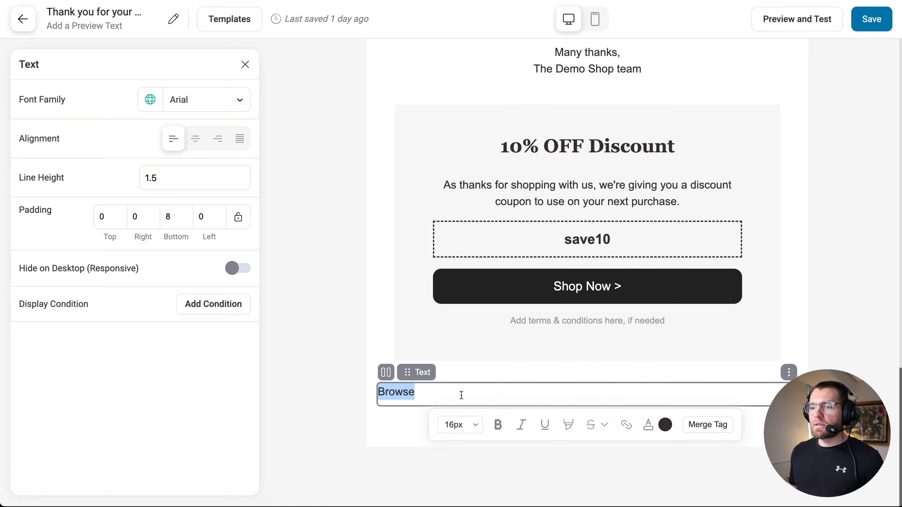
left_click(650, 426)
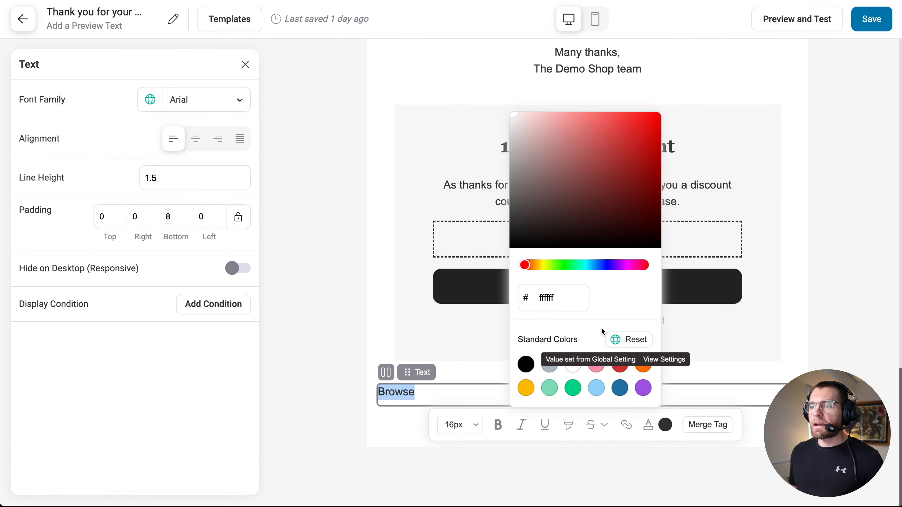
double_click(566, 300)
type("888888")
left_click(452, 345)
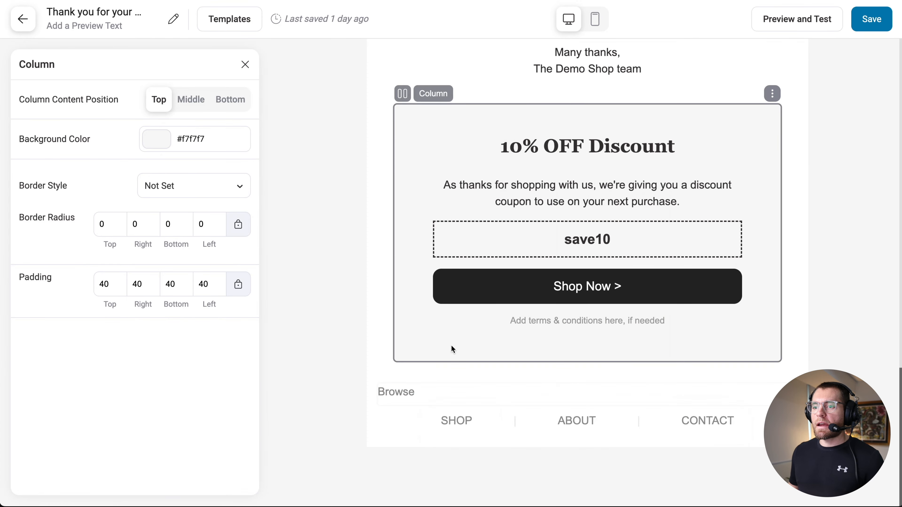
- Center the Browse text and set its font size to 14px
double_click(396, 392)
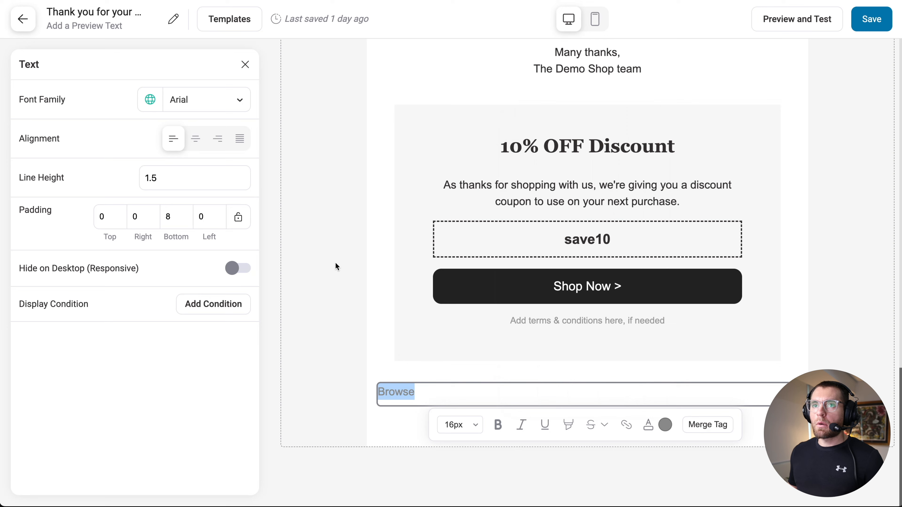
left_click(200, 138)
left_click(466, 428)
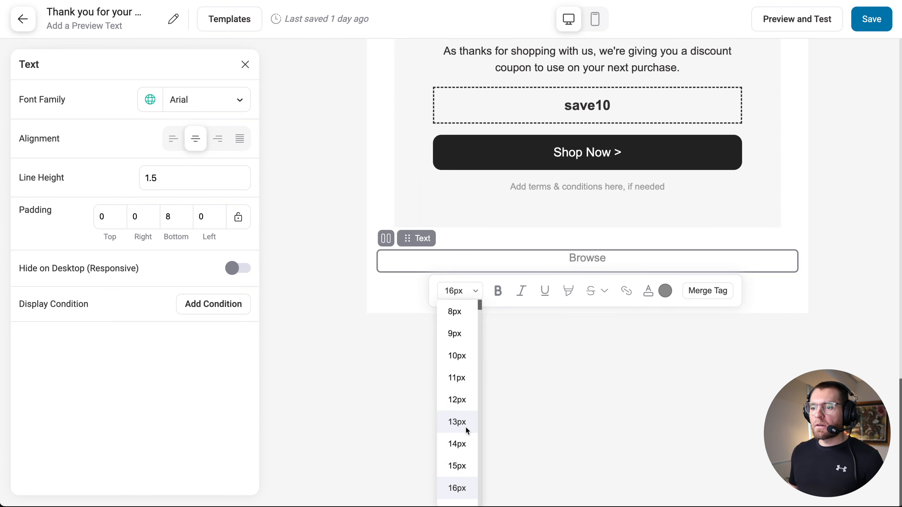
left_click(461, 445)
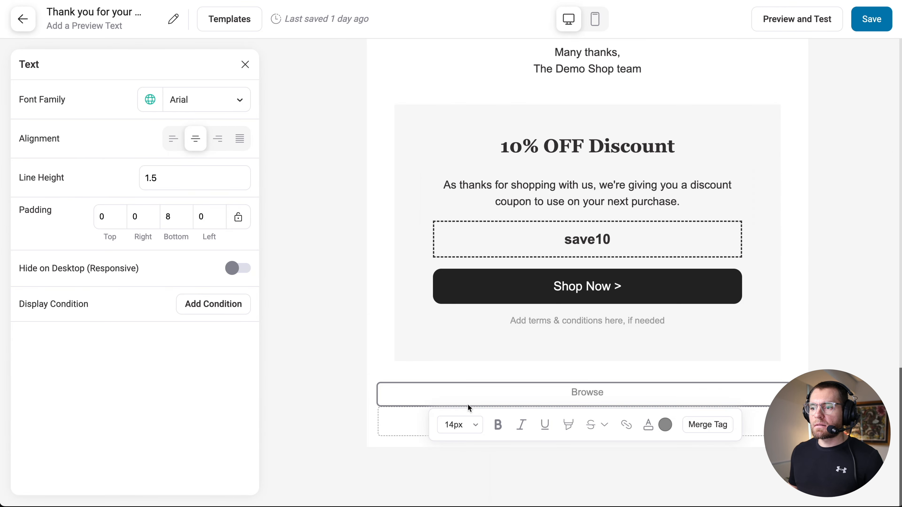
- Set the top padding of the menu items below the Browse text to 15
left_click(392, 419)
left_click_drag(258, 337, 245, 495)
double_click(98, 337)
type("15")
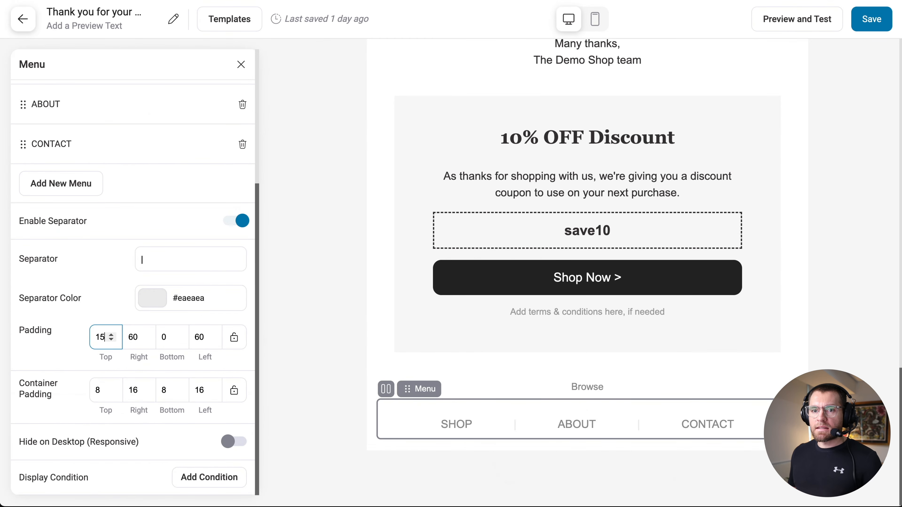
left_click(312, 353)
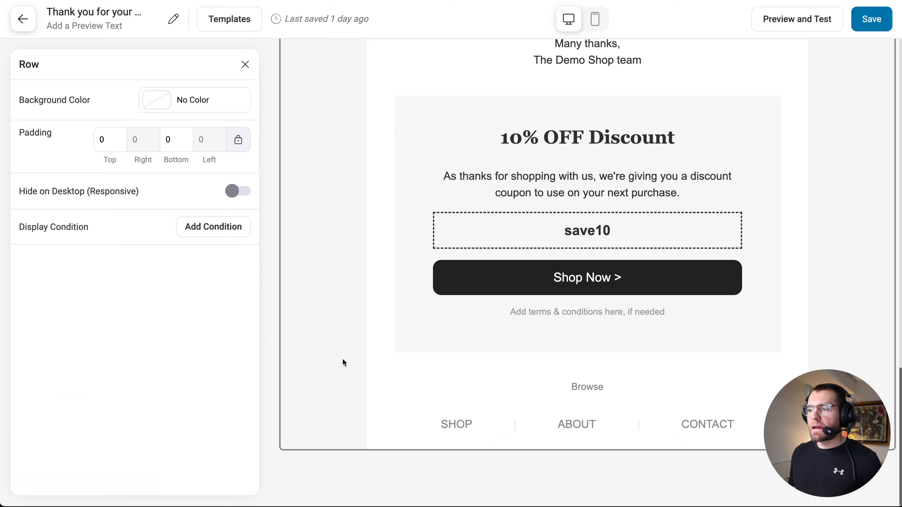
- Duplicate the Browse text block and move the copy below the SHOP, ABOUT and CONTACT menu
left_click(625, 389)
left_click(789, 366)
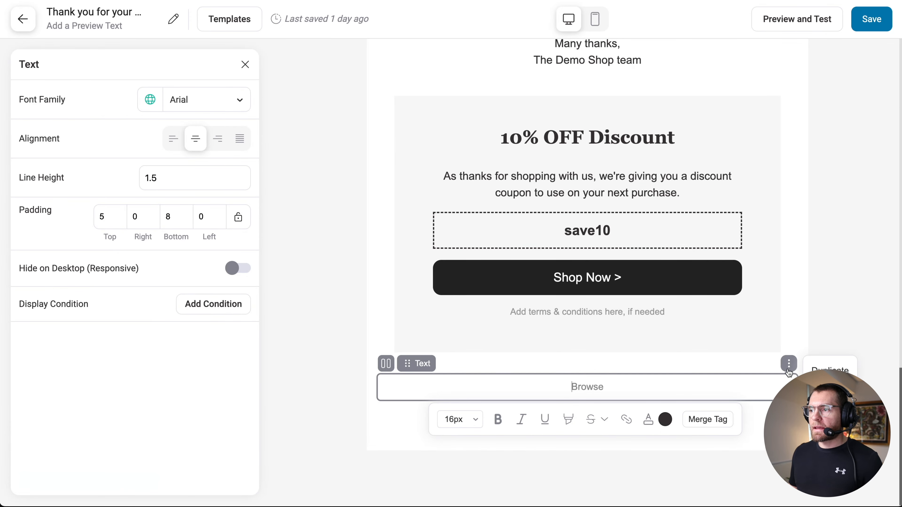
left_click(830, 370)
left_click_drag(406, 389, 420, 430)
- Change the copied Browse text below the menu to Connect and set its top padding to 40
double_click(588, 424)
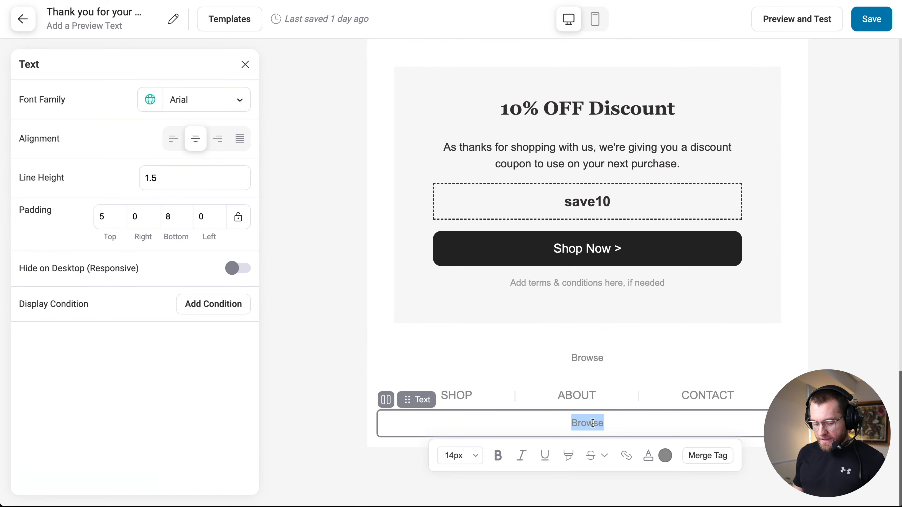
type("Connect")
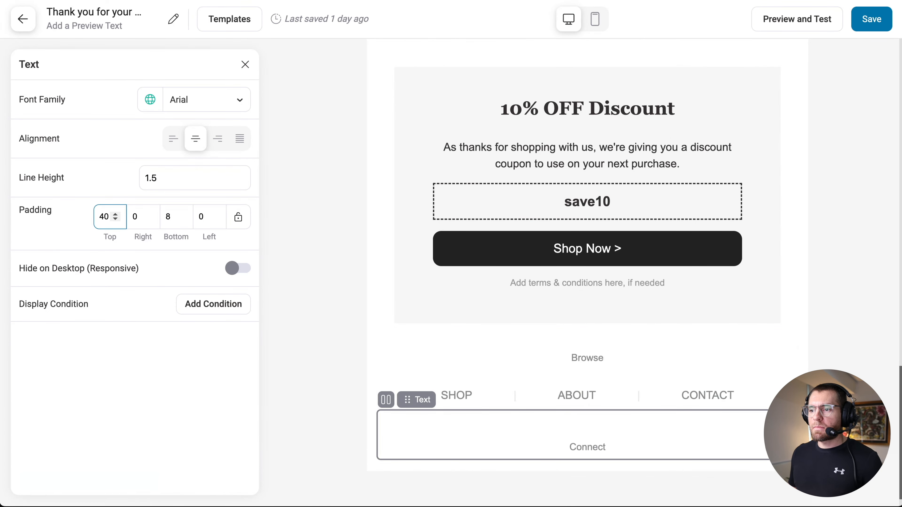
left_click(245, 65)
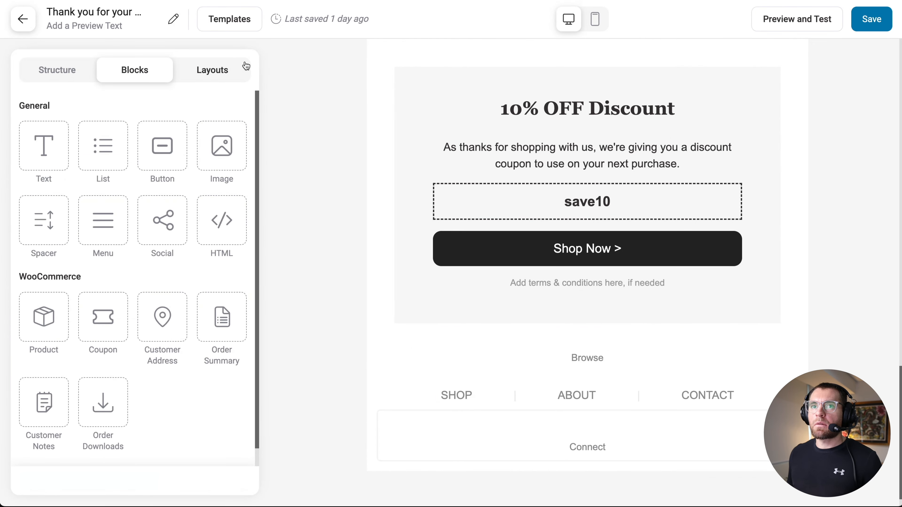
- Add a Social block below the Connect text and remove its Youtube and Pinterest icons
left_click_drag(156, 223, 450, 426)
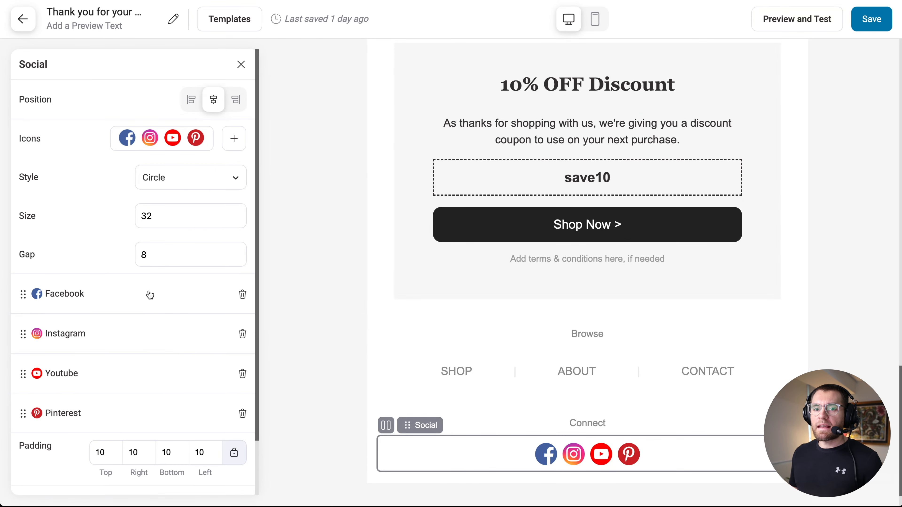
left_click(243, 374)
left_click(242, 375)
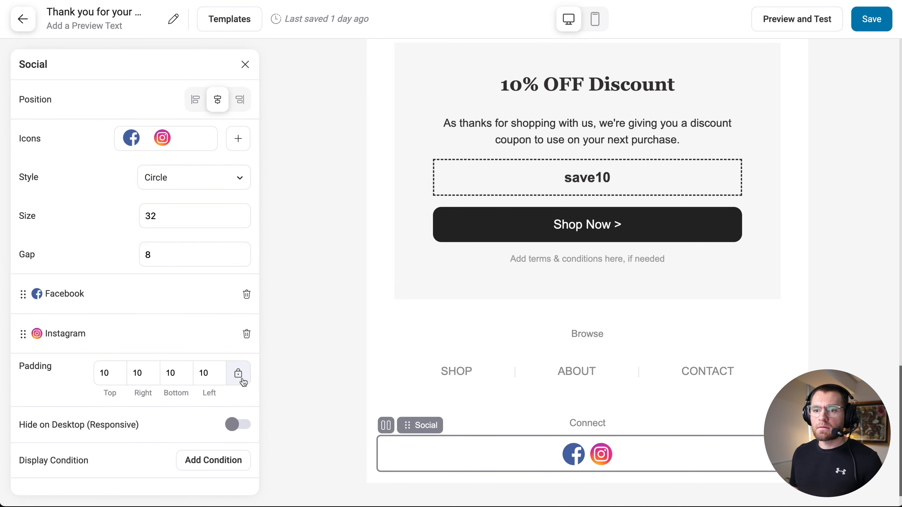
- Add a Twitter icon to the Social block and place it between Facebook and Instagram
left_click(239, 140)
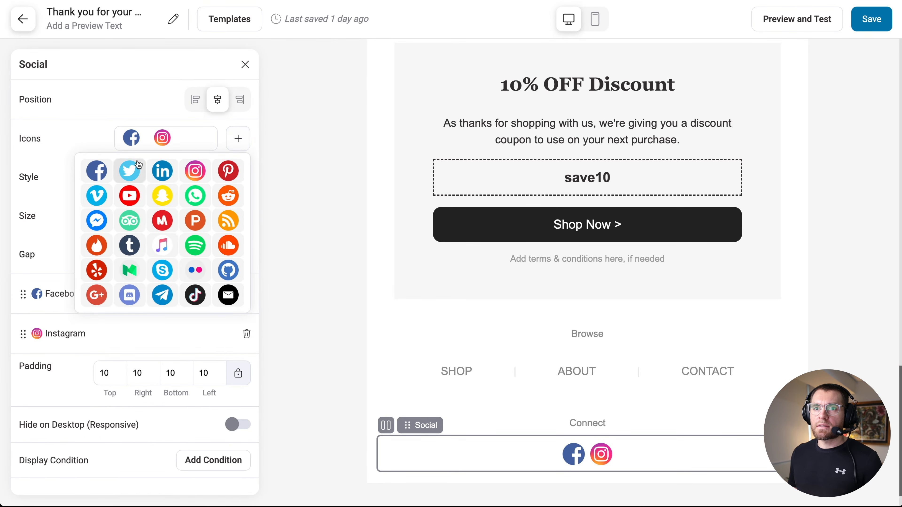
left_click(129, 171)
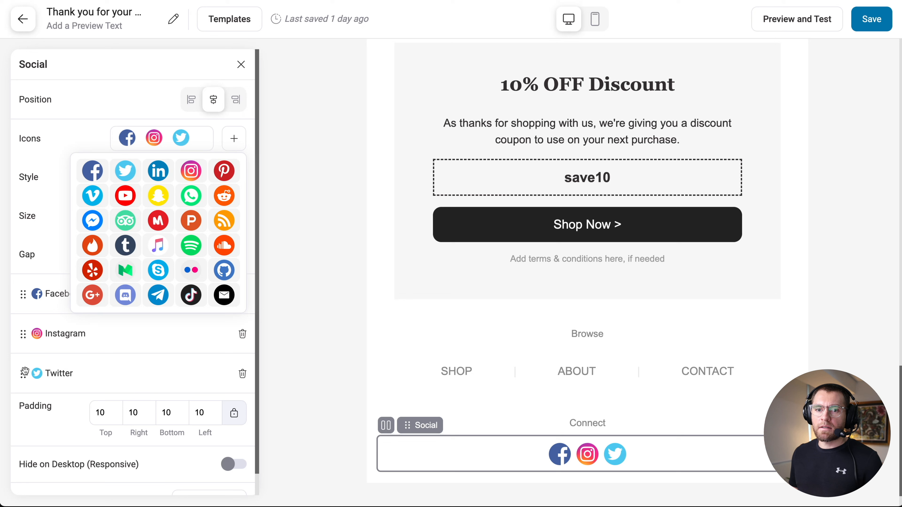
left_click_drag(23, 373, 24, 333)
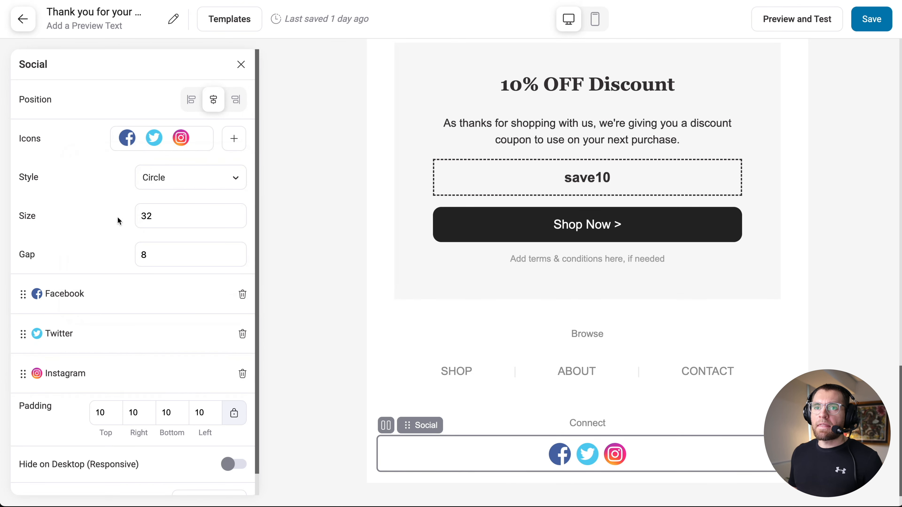
- Set the social icons to the Circle black style with a size of 22 and a gap of 25
left_click(163, 179)
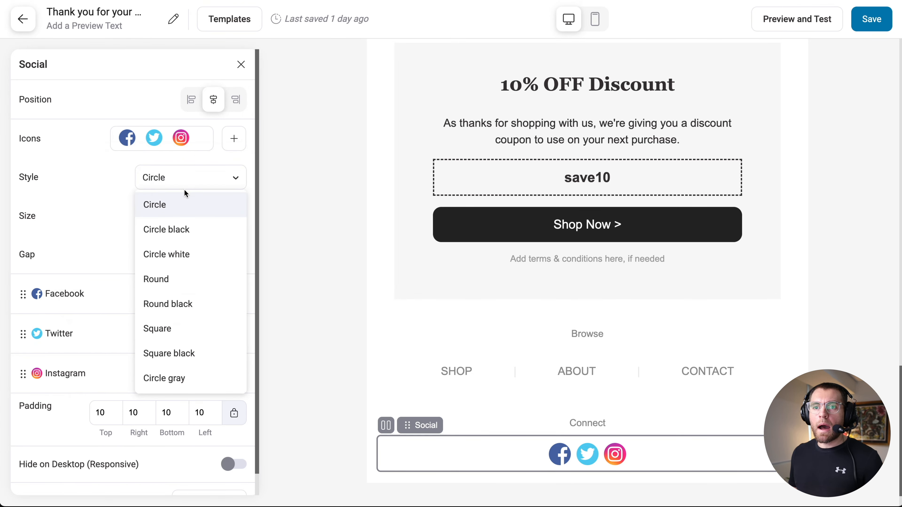
left_click(211, 230)
left_click(209, 220)
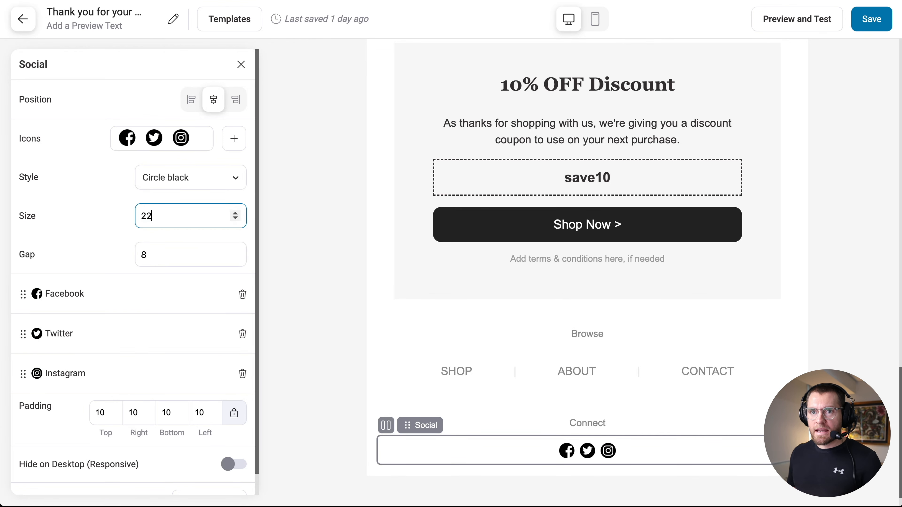
key("Tab")
type("25")
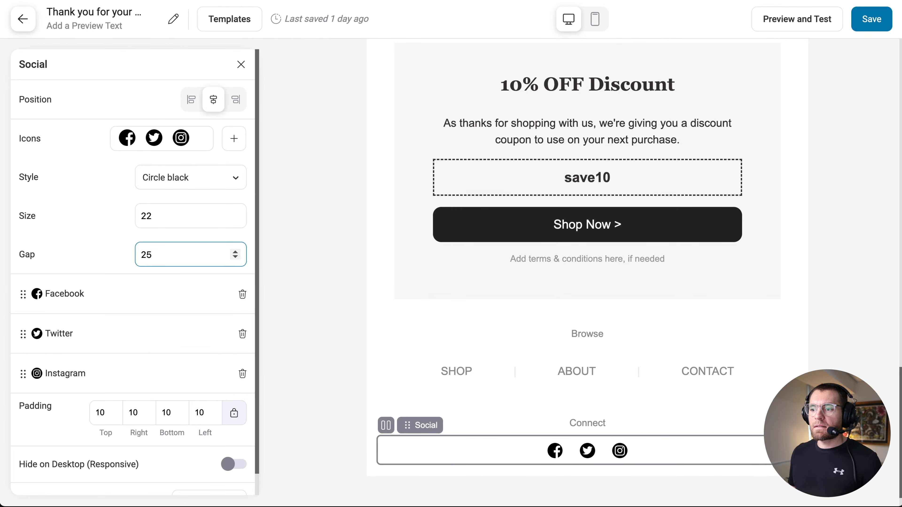
left_click(241, 64)
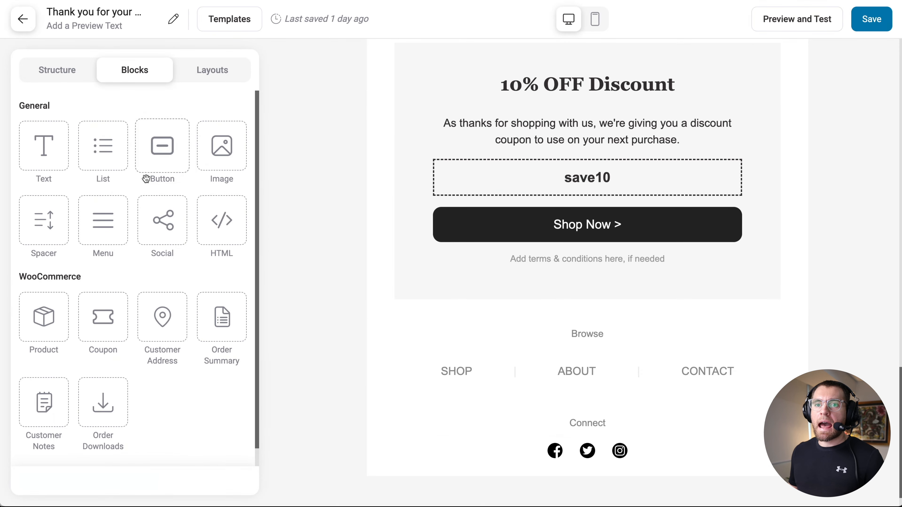
left_click_drag(103, 221, 545, 433)
left_click(242, 334)
left_click(242, 297)
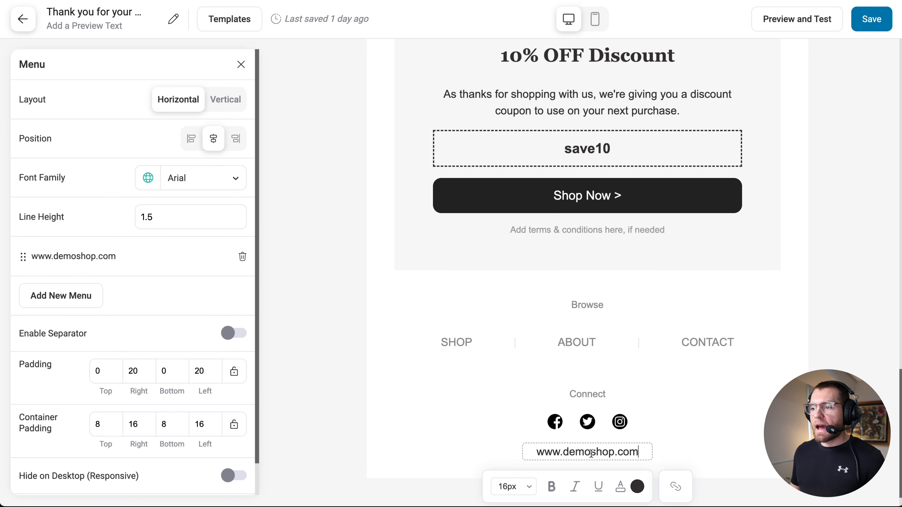
left_click(675, 487)
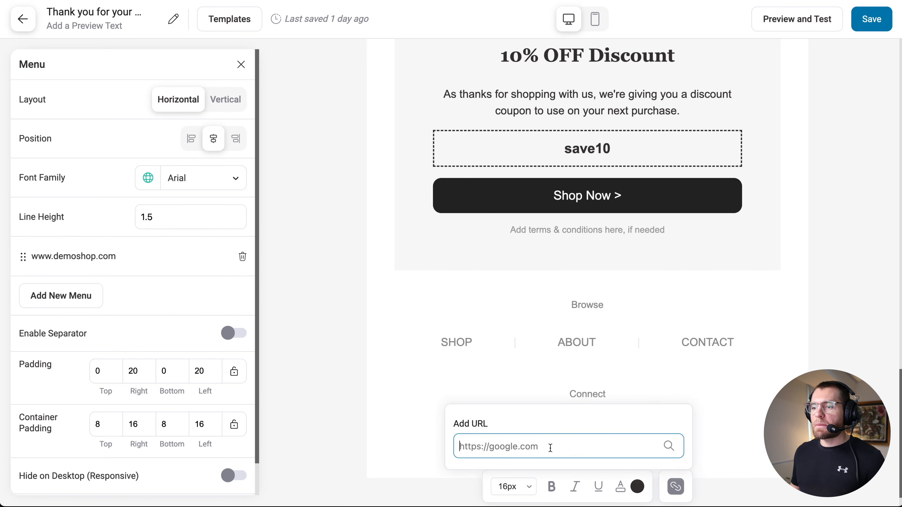
type("https://www.demoshop.com")
left_click(501, 483)
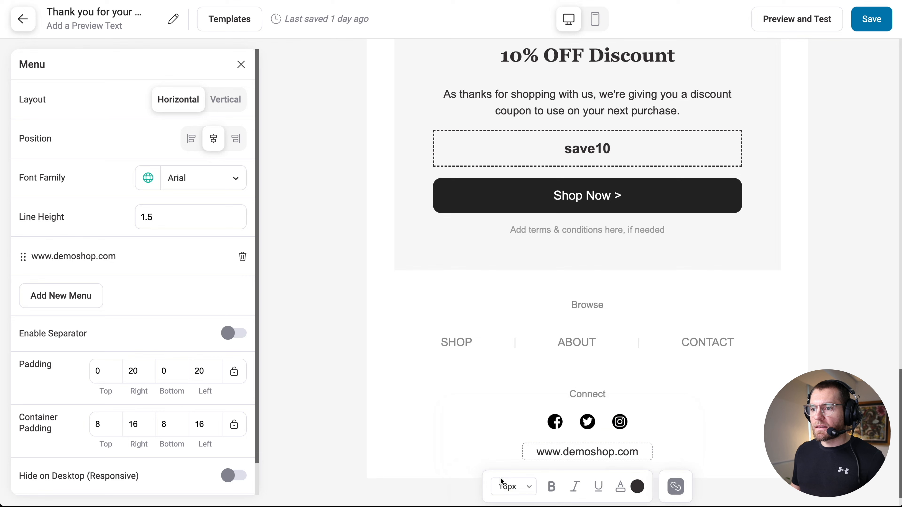
double_click(101, 371)
type("25")
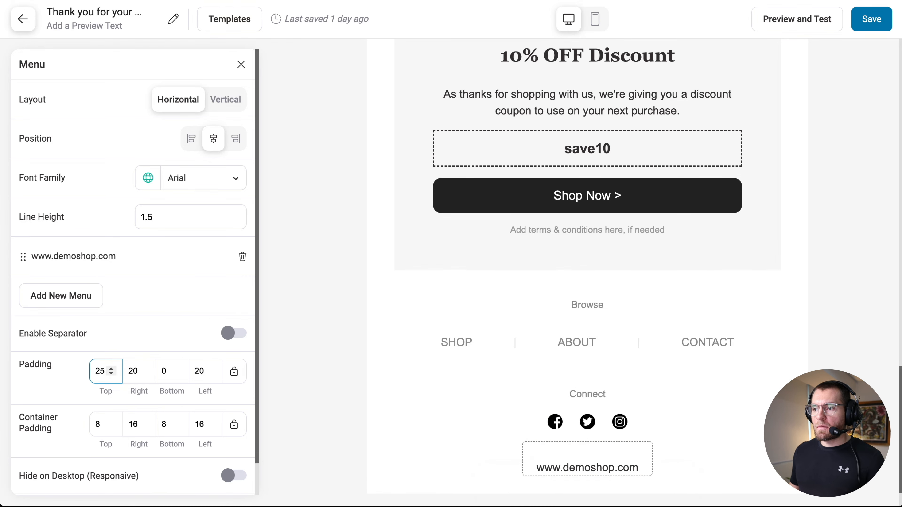
double_click(587, 468)
left_click(517, 459)
left_click(513, 445)
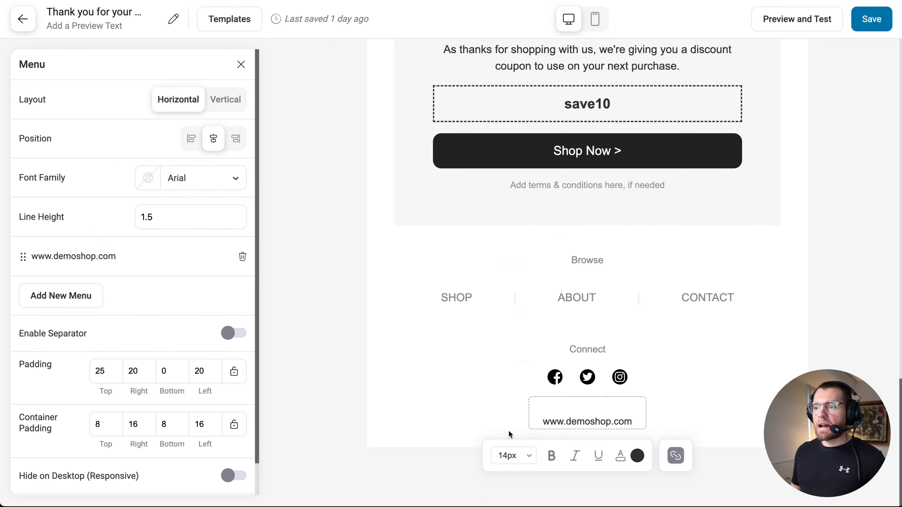
left_click(496, 419)
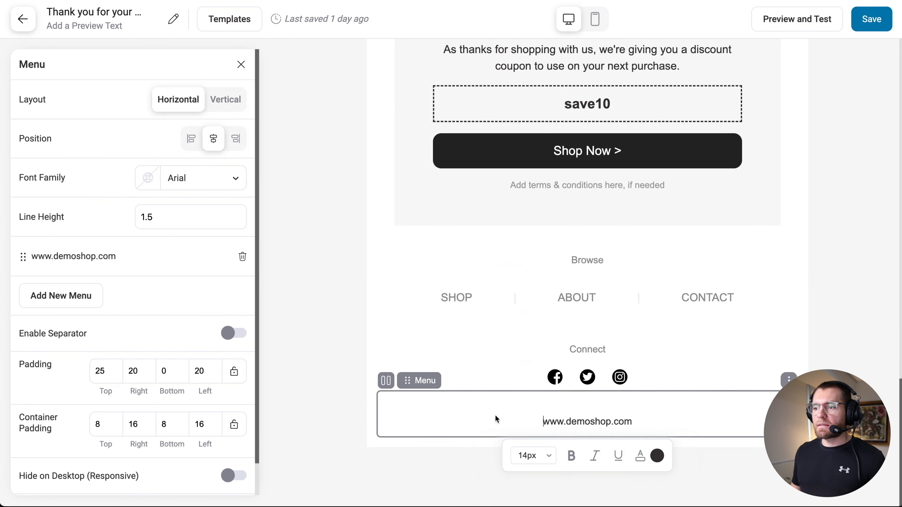
left_click(241, 64)
left_click_drag(44, 148, 442, 419)
triple_click(443, 419)
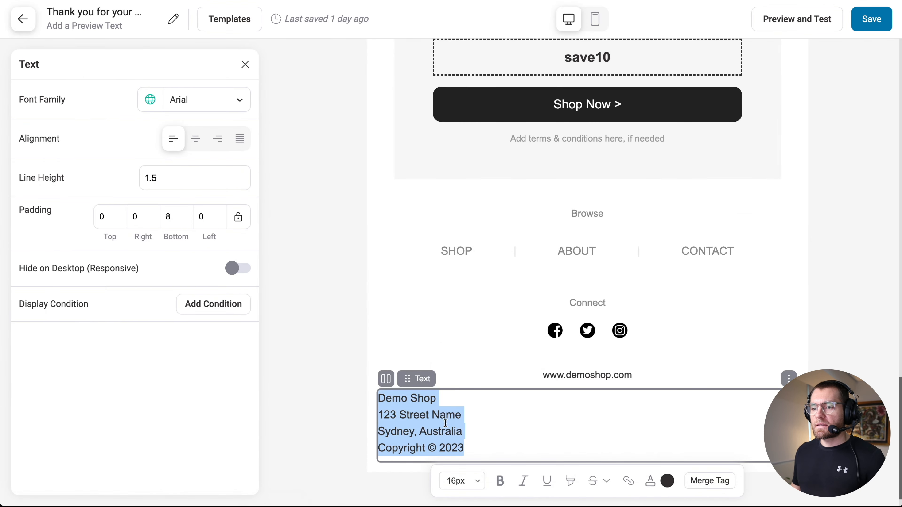
left_click(462, 481)
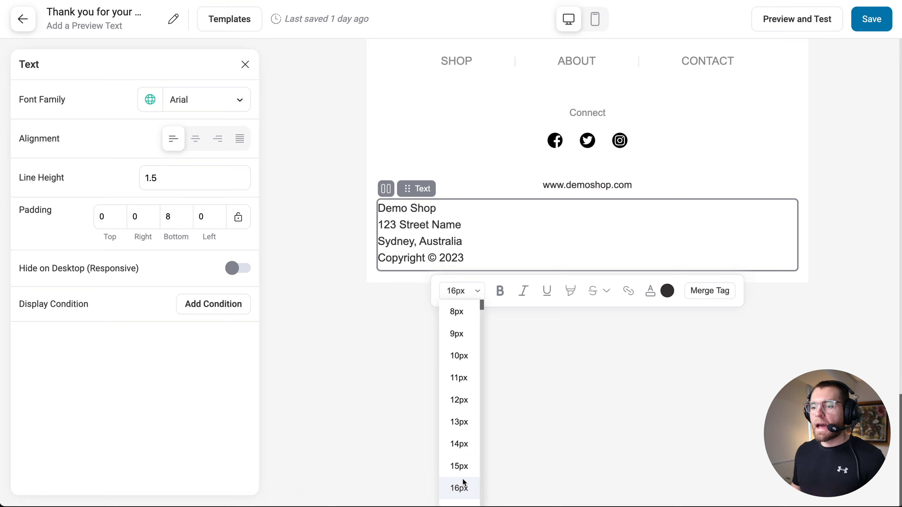
left_click(462, 448)
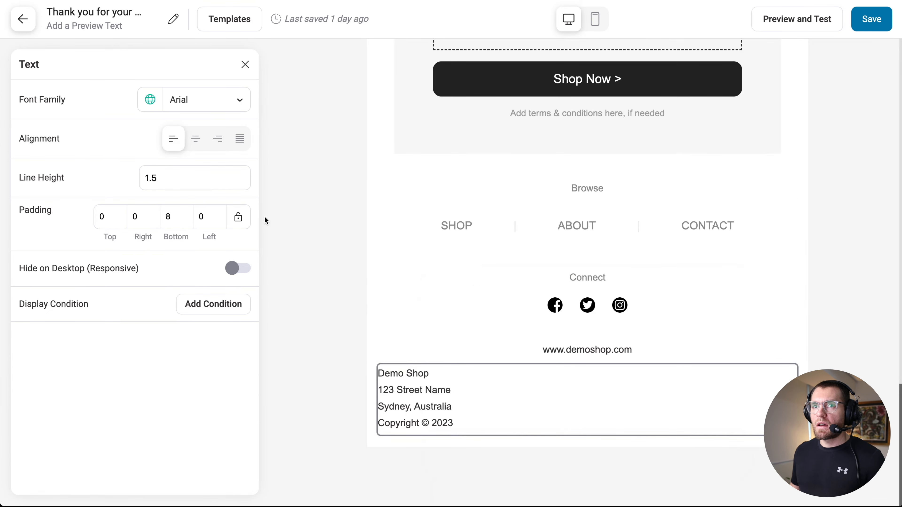
- Center the shop address and copyright text and set its color to gray #888888
left_click(195, 138)
triple_click(613, 408)
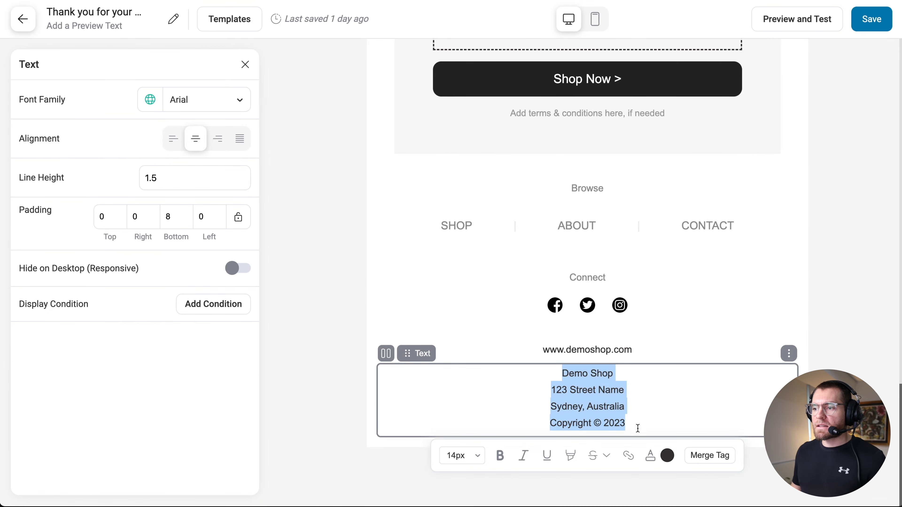
left_click(650, 456)
left_click(556, 329)
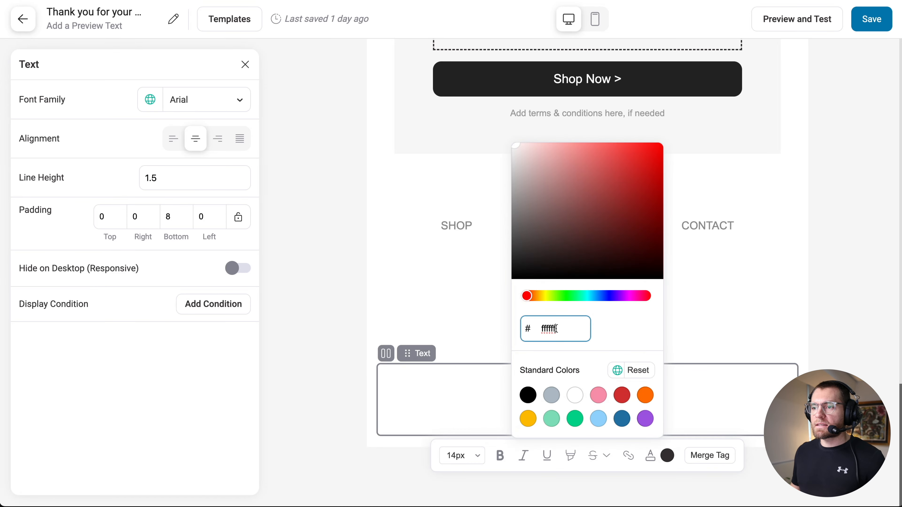
type("888888")
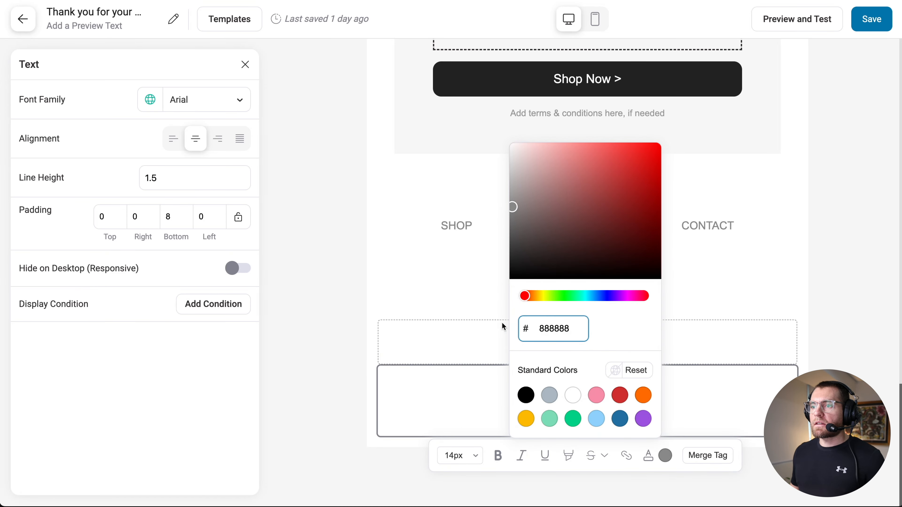
left_click(503, 327)
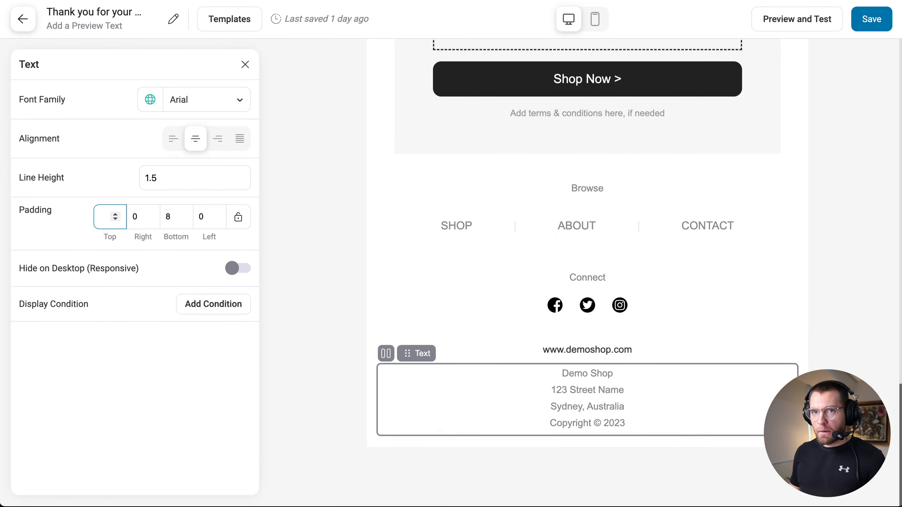
- Set the top padding of the shop address text block to 10
type("10")
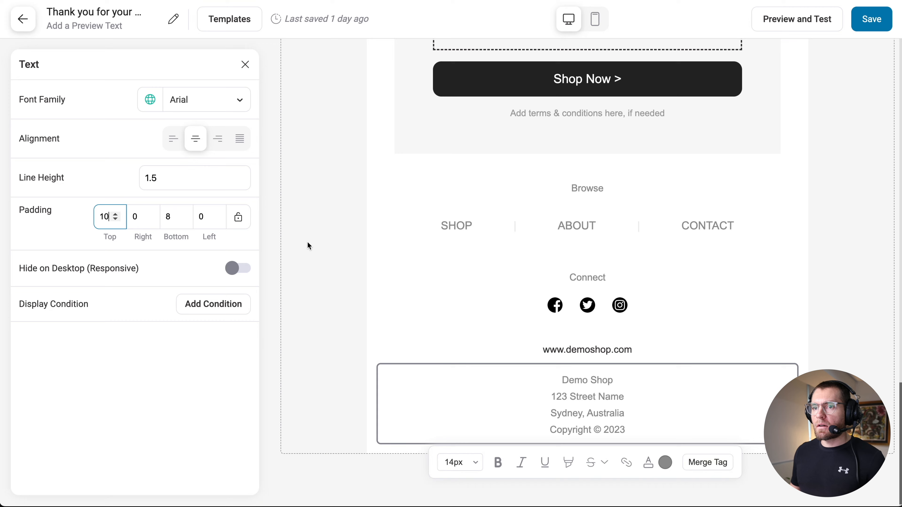
left_click(308, 246)
left_click(473, 385)
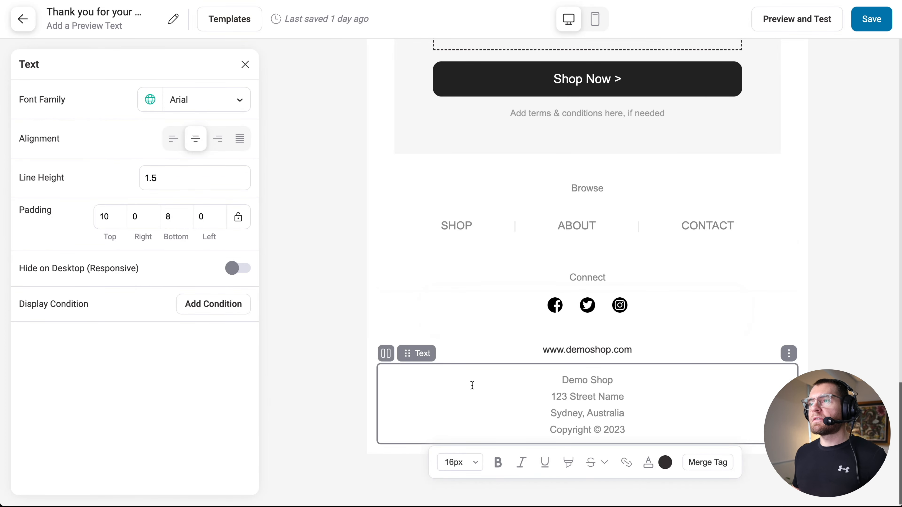
- Set the font size of the Browse and Connect texts to 13px
left_click(585, 192)
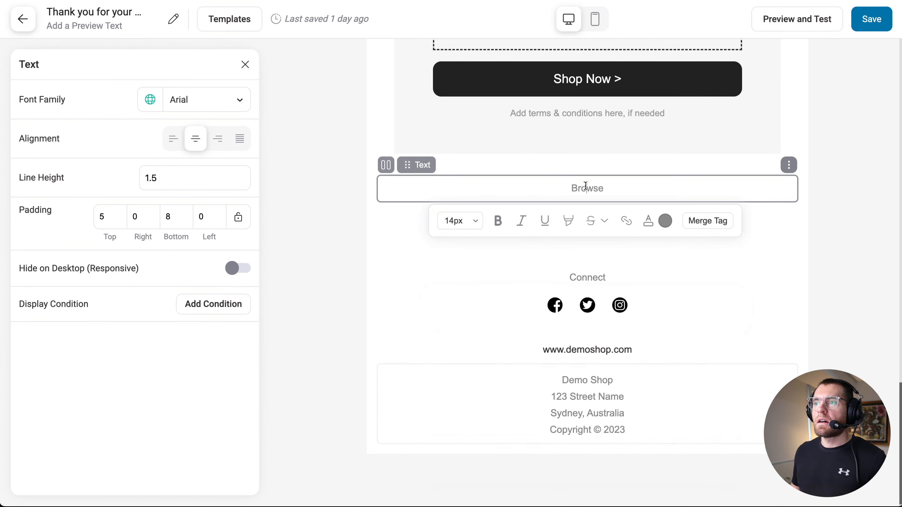
left_click(476, 219)
left_click(460, 351)
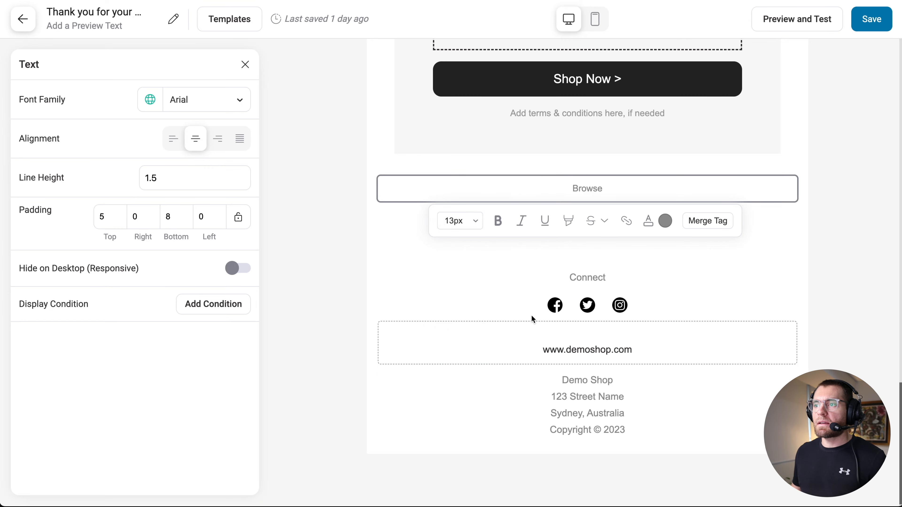
left_click(575, 278)
left_click(475, 309)
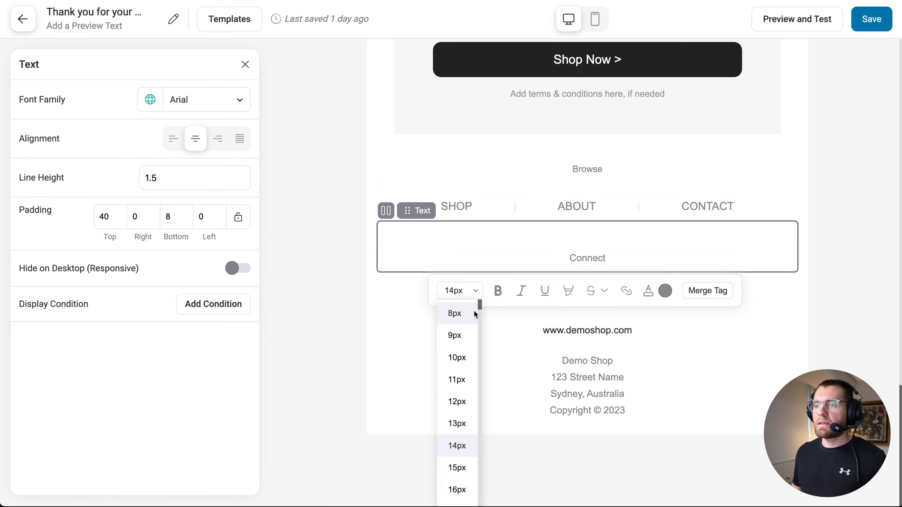
left_click(465, 411)
- Open the link URL field of the Facebook icon in the Social block
left_click(523, 293)
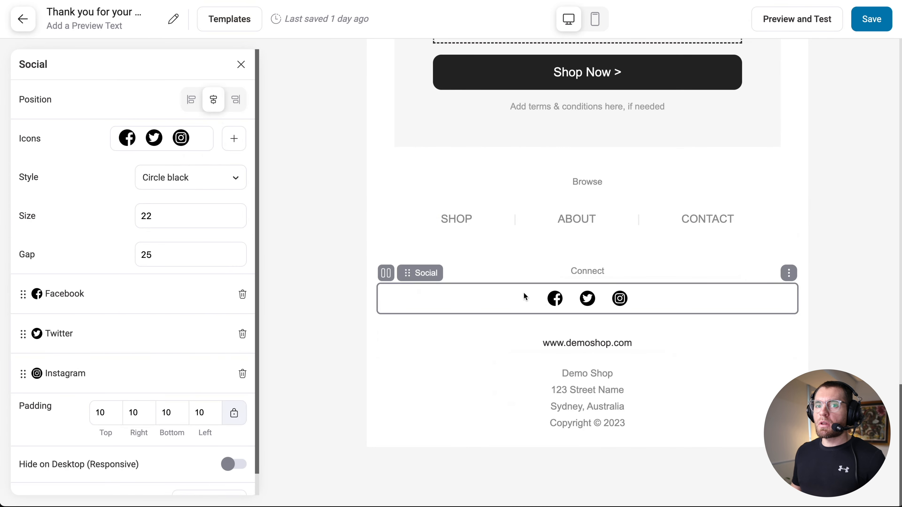
left_click(556, 299)
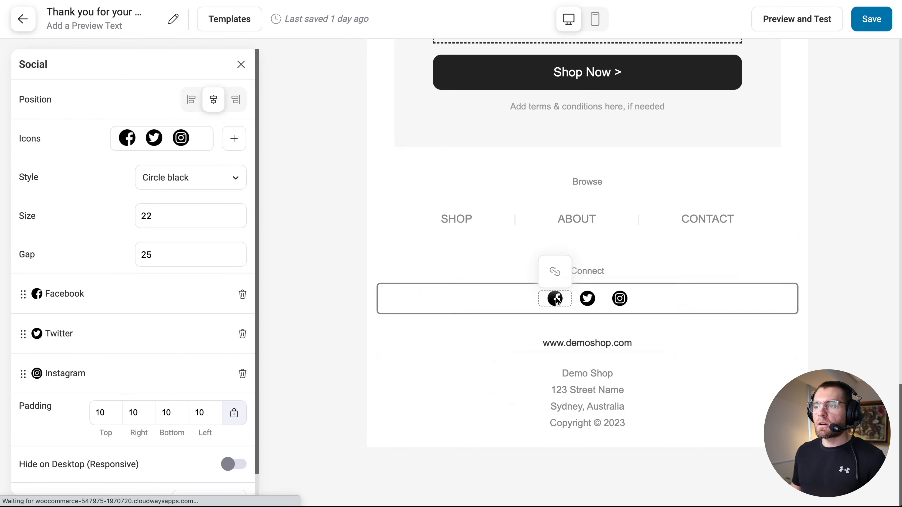
left_click(557, 273)
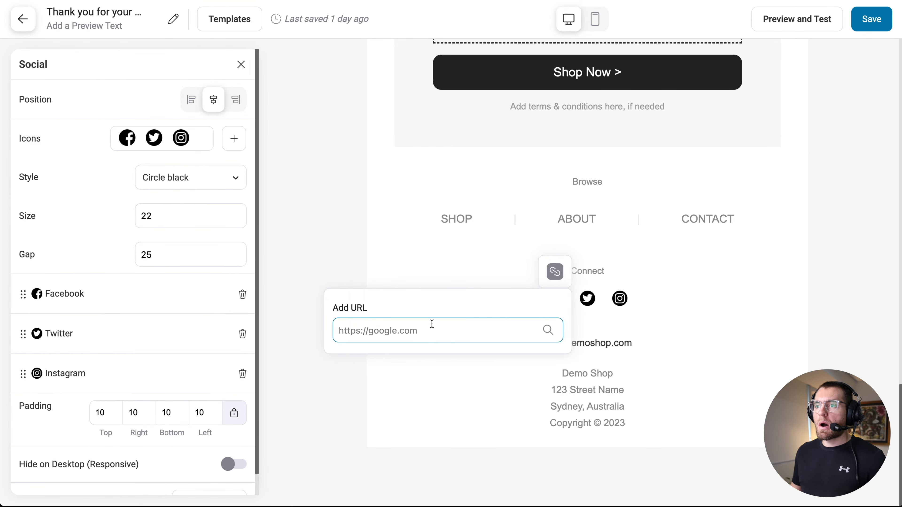
left_click(461, 274)
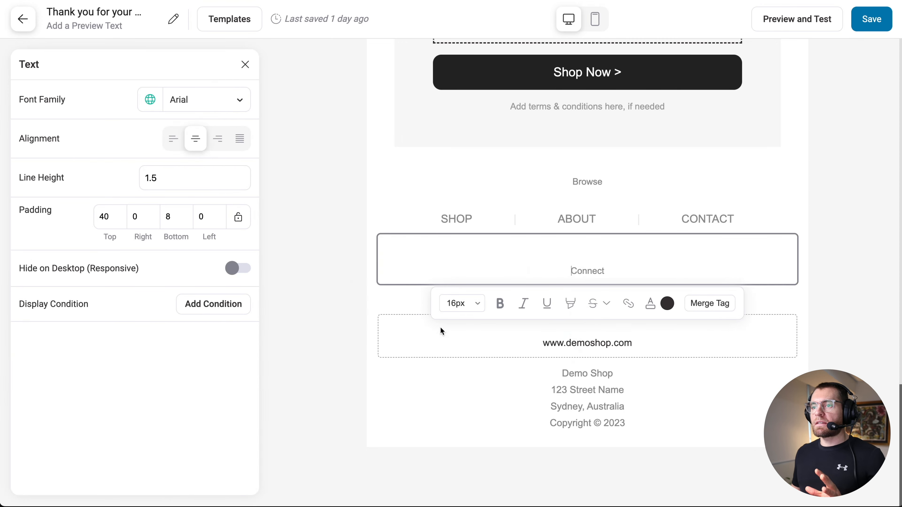
- Add an Order Total display condition to the section holding the 10% OFF Discount coupon and save it
left_click(442, 332)
left_click_drag(901, 455, 901, 449)
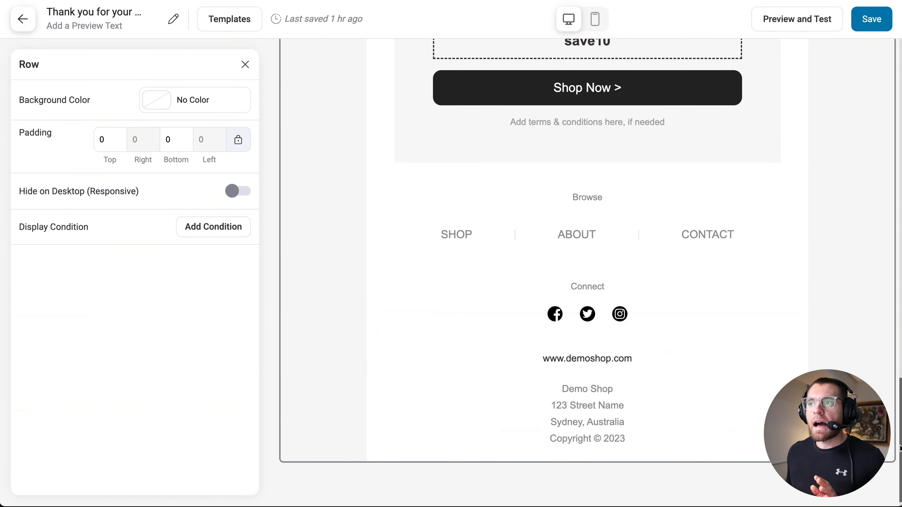
scroll(700, 276, "up", 7)
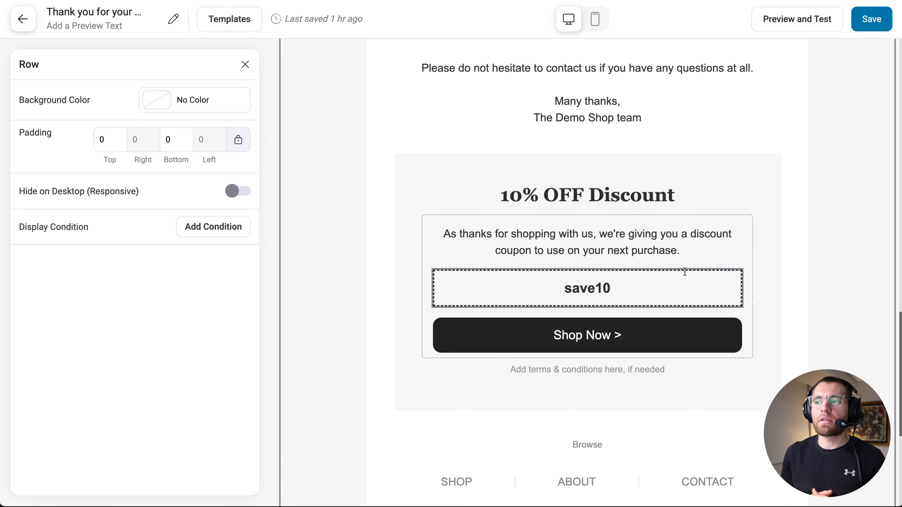
left_click(610, 206)
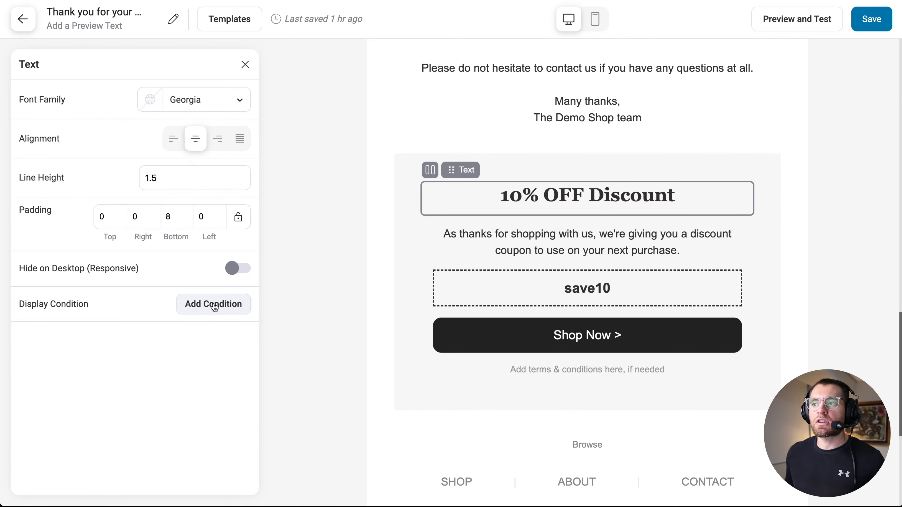
left_click(412, 246)
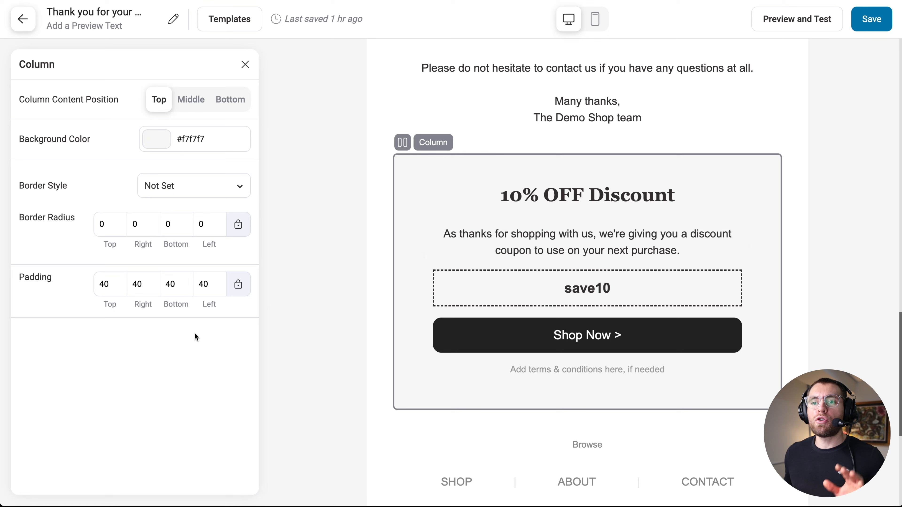
left_click(382, 301)
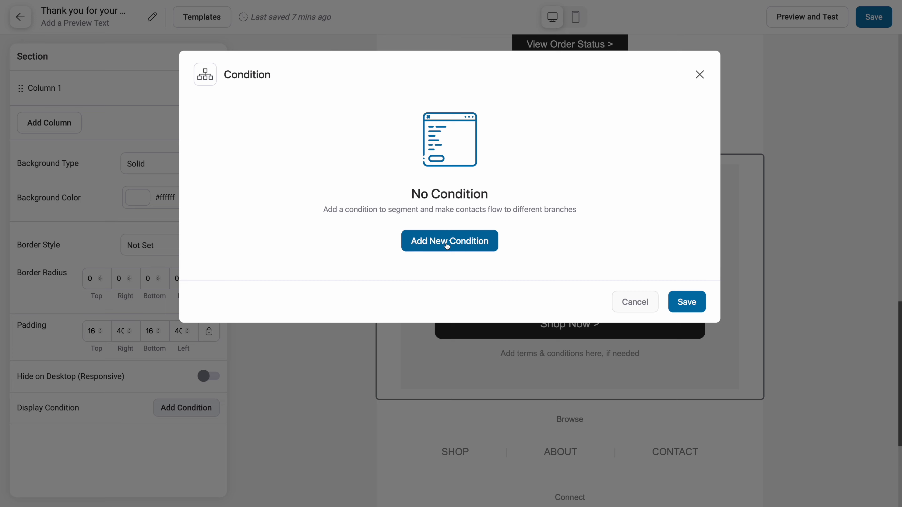
left_click(447, 245)
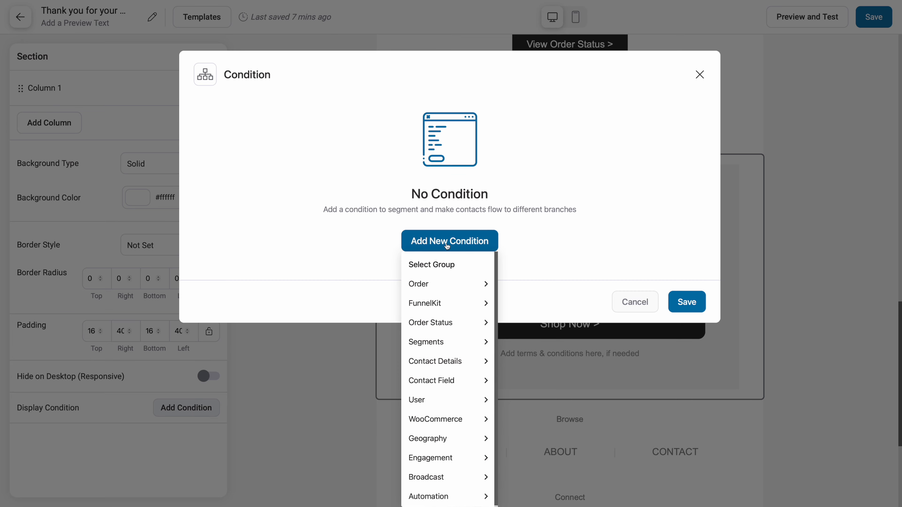
left_click(440, 286)
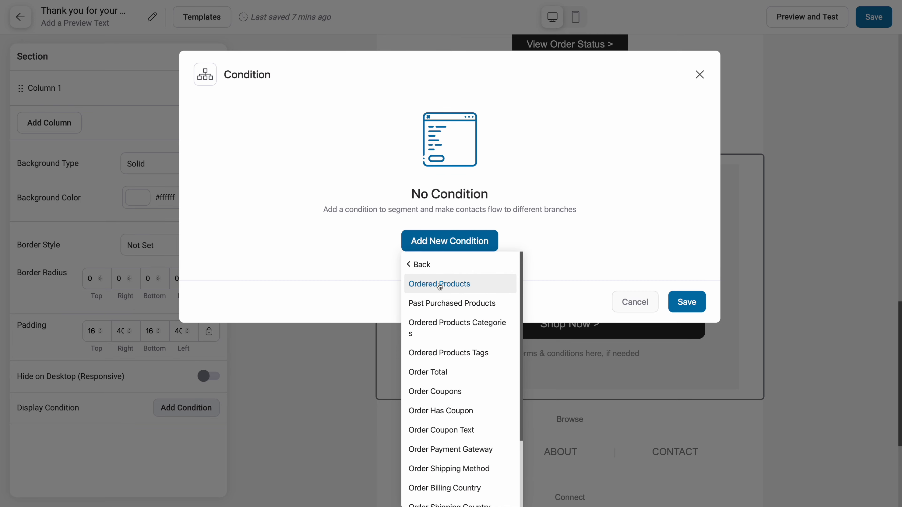
left_click(436, 369)
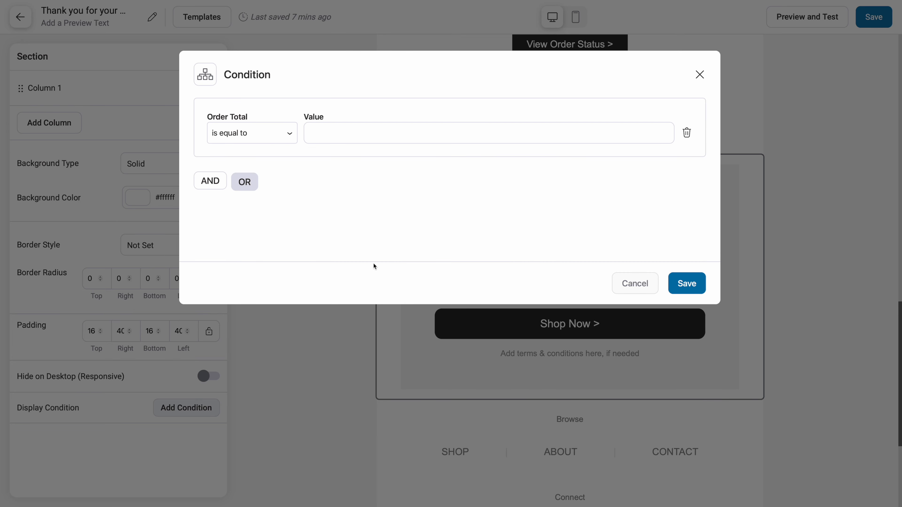
left_click(326, 133)
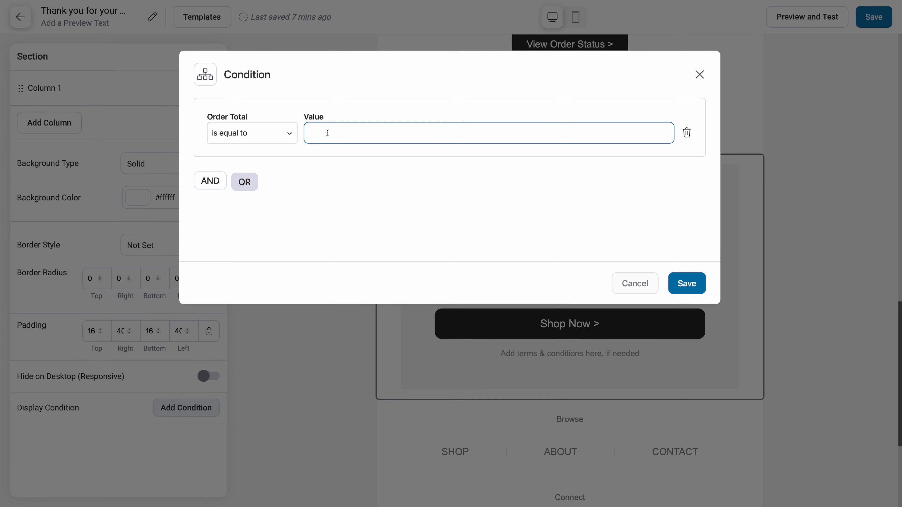
left_click(681, 284)
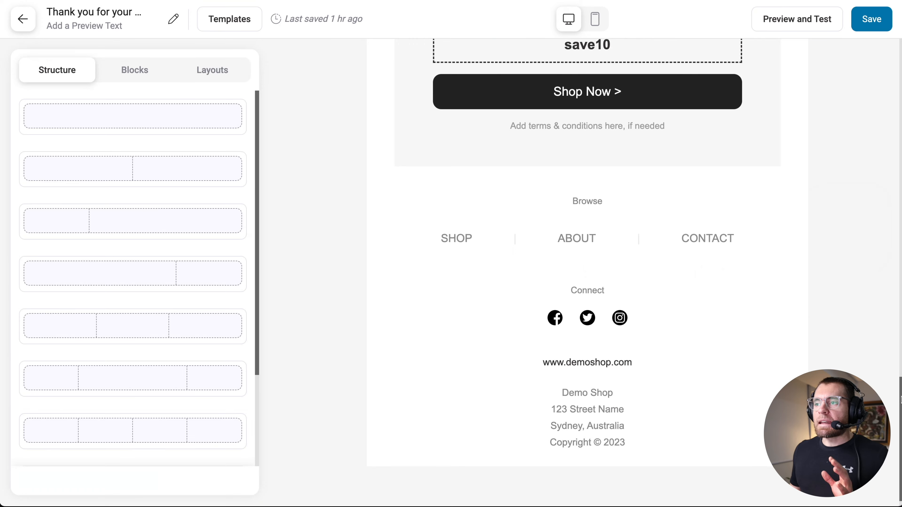
- Review the email design from the footer up to the Order Confirmation header and save the email
scroll(574, 267, "up", 5)
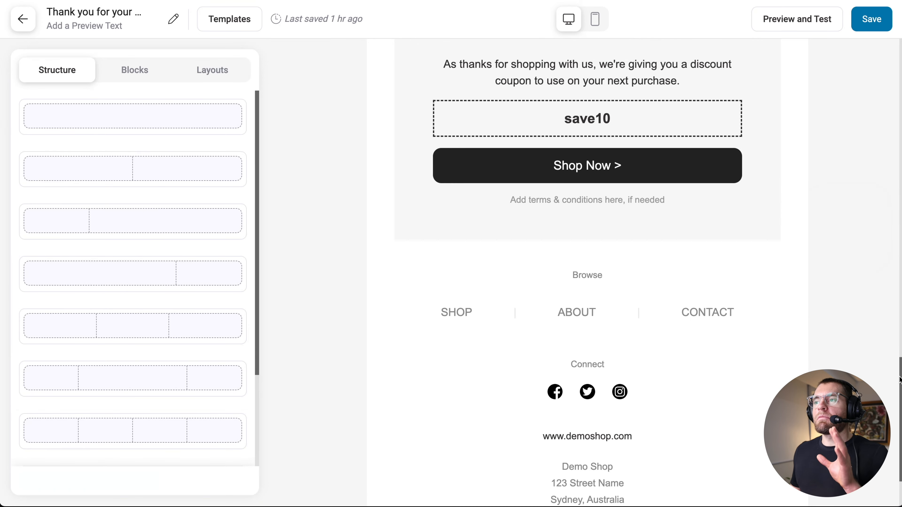
scroll(901, 350, "up", 10)
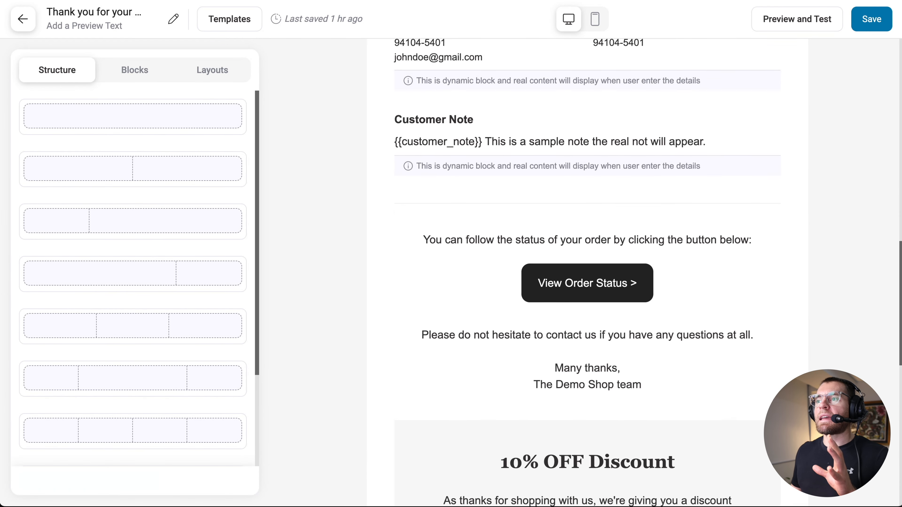
scroll(587, 273, "up", 10)
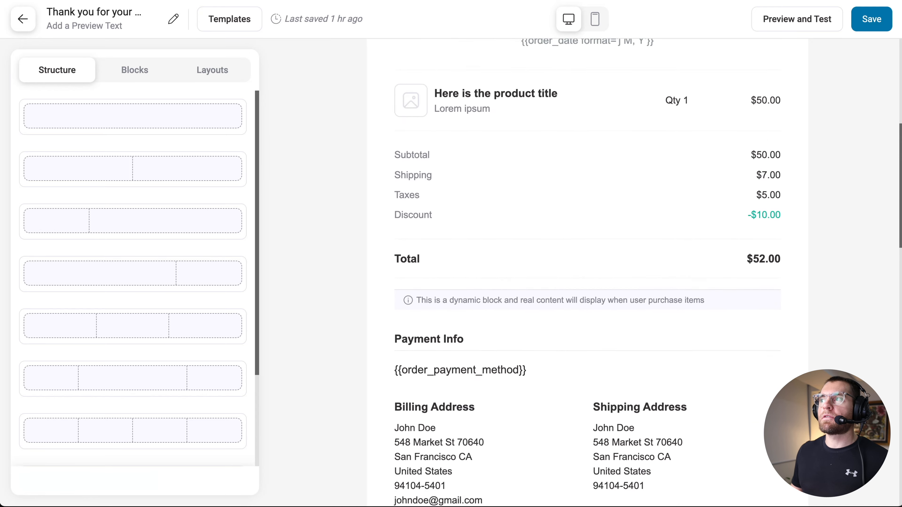
scroll(587, 273, "up", 3)
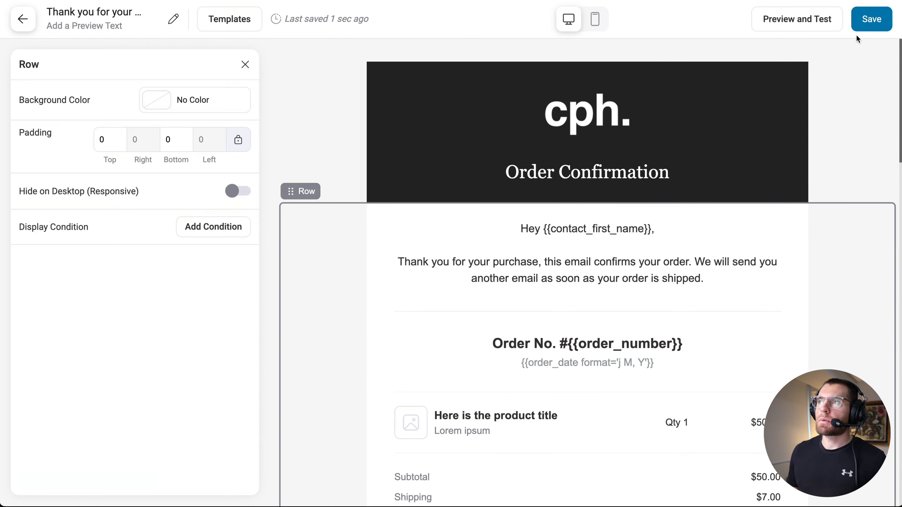
left_click(821, 28)
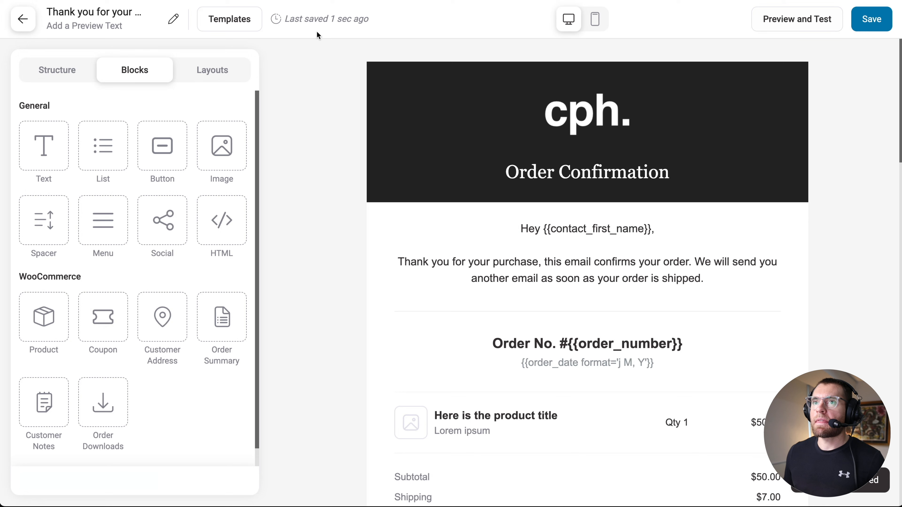
- Return to the automation workflow, saving the Send Email action, and activate the Send Order Receipt automation
left_click(23, 20)
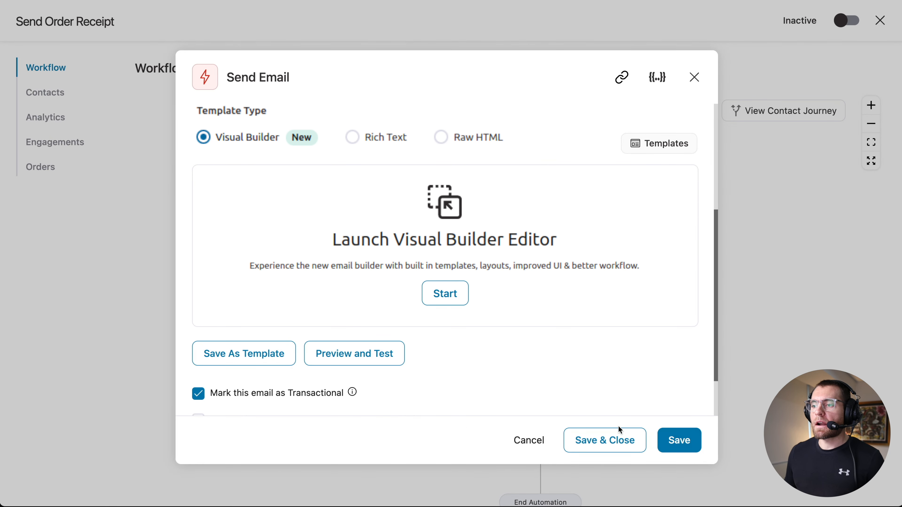
left_click(617, 441)
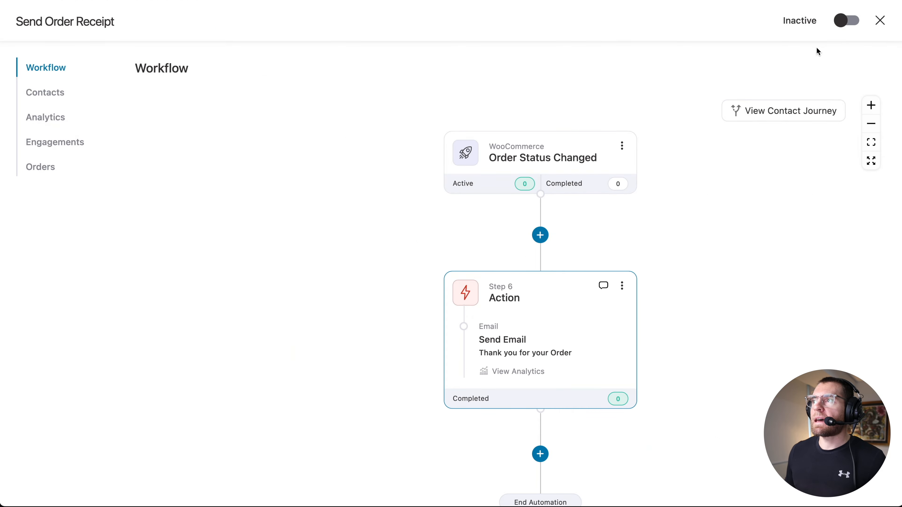
left_click(846, 22)
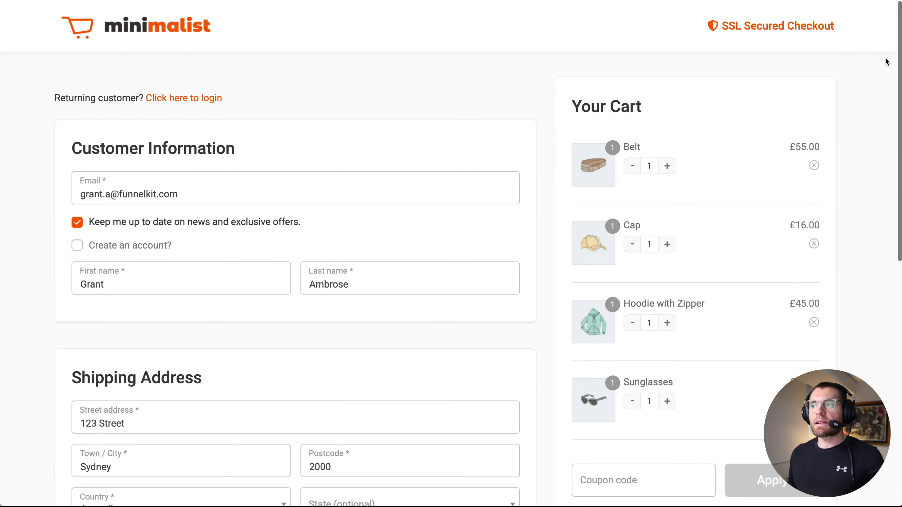
- Place a test order with cash on delivery on the store checkout and review the custom order confirmation email received
scroll(885, 65, "down", 13)
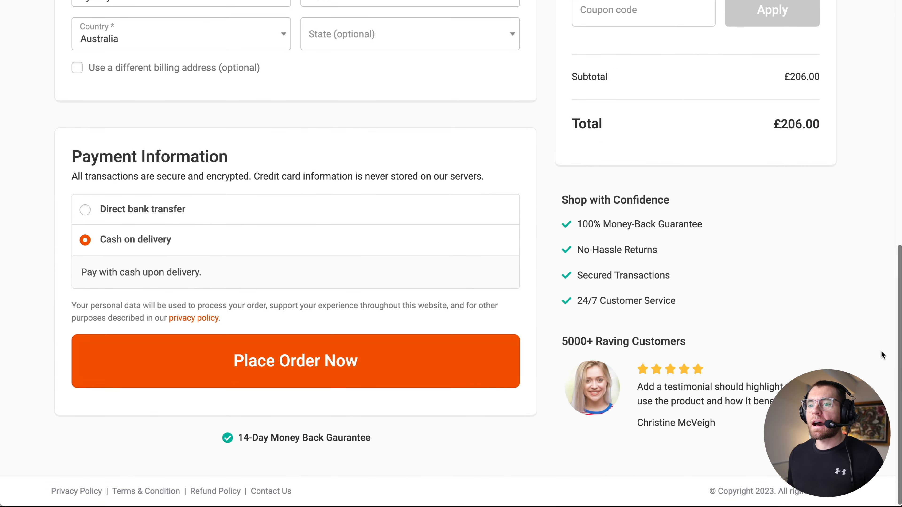
left_click(454, 360)
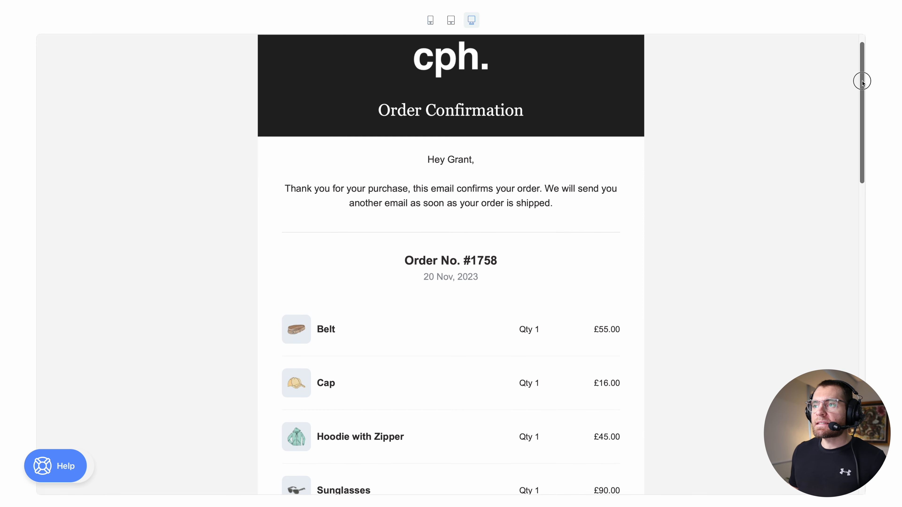
left_click_drag(862, 78, 862, 393)
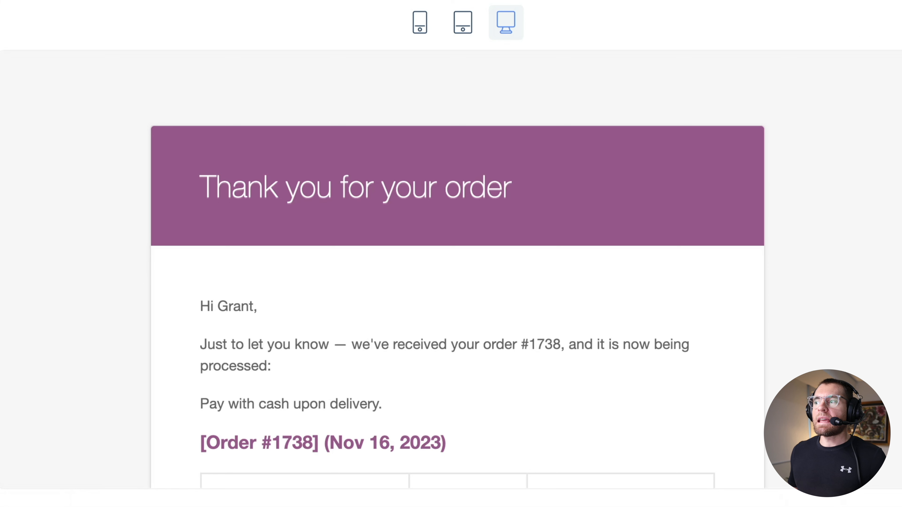
- Examine WooCommerce's default "Thank you for your order" email for comparison with the custom one
scroll(457, 304, "down", 4)
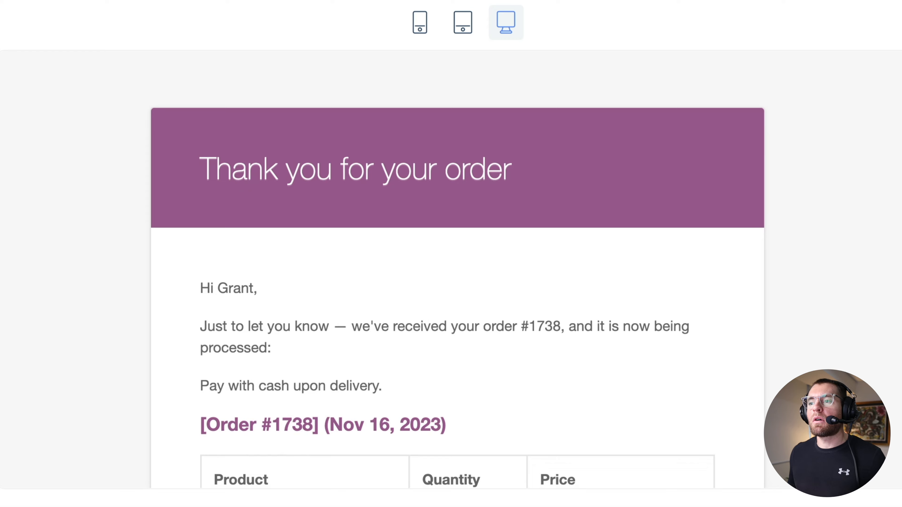
scroll(457, 304, "down", 5)
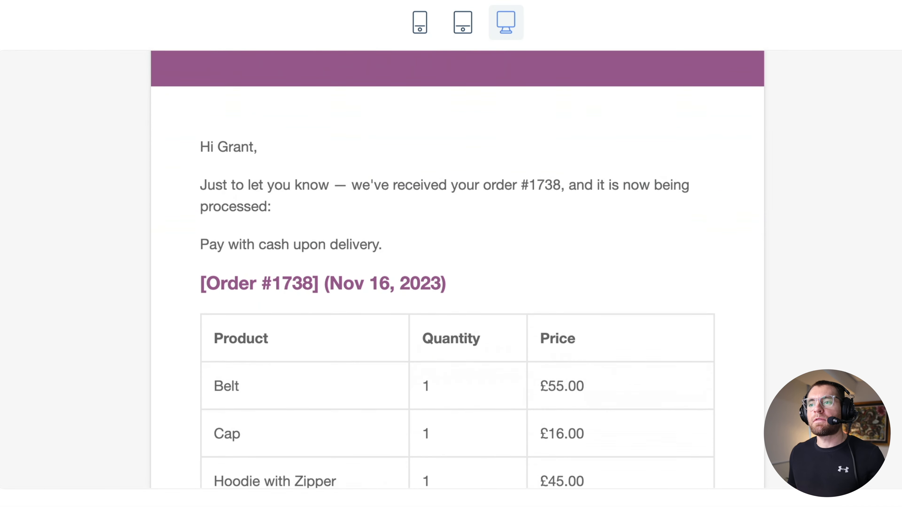
scroll(458, 303, "down", 12)
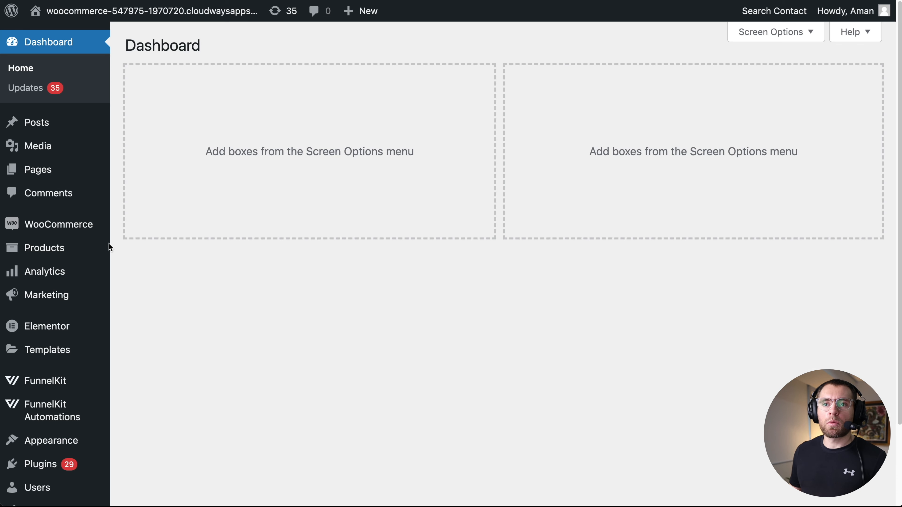
- Switch to the WordPress dashboard and open the list of email notifications in the WooCommerce settings
mouse_move(82, 233)
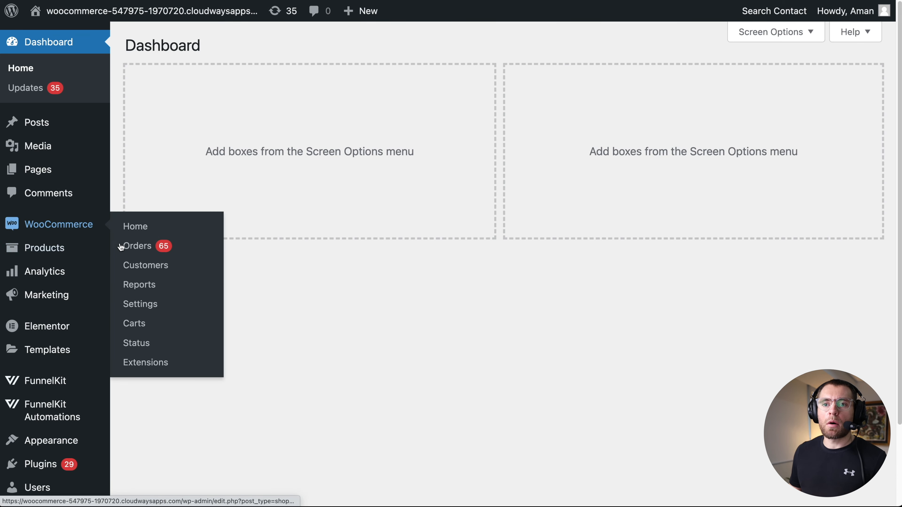
left_click(153, 304)
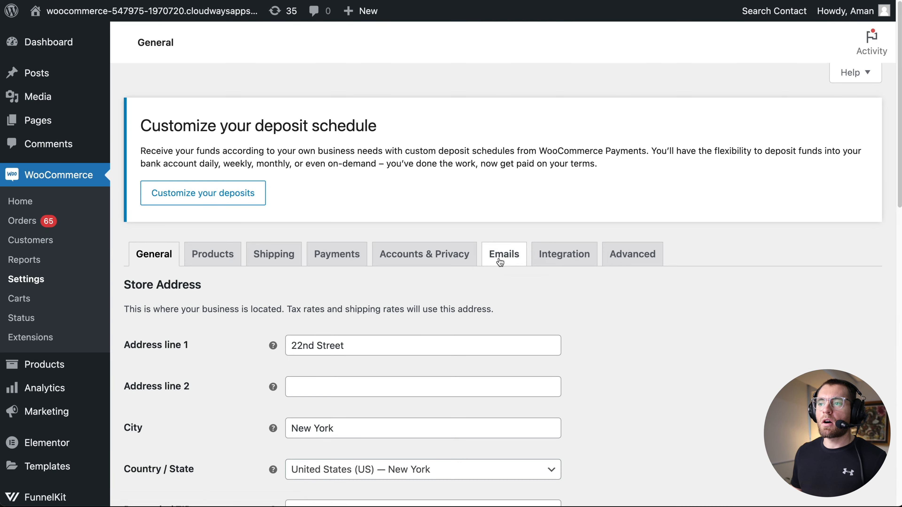
left_click(501, 261)
scroll(199, 205, "down", 4)
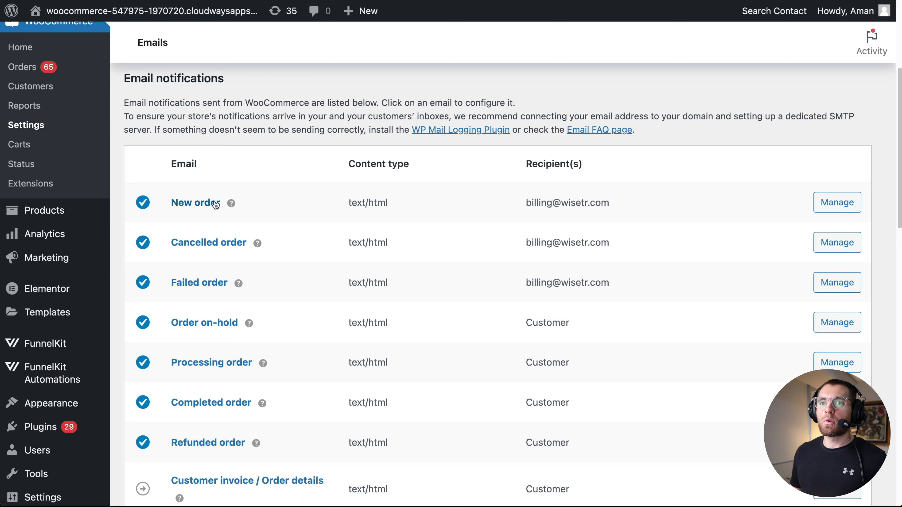
- Disable the New order email notification, save the change and look through the other WooCommerce email notifications
left_click(196, 203)
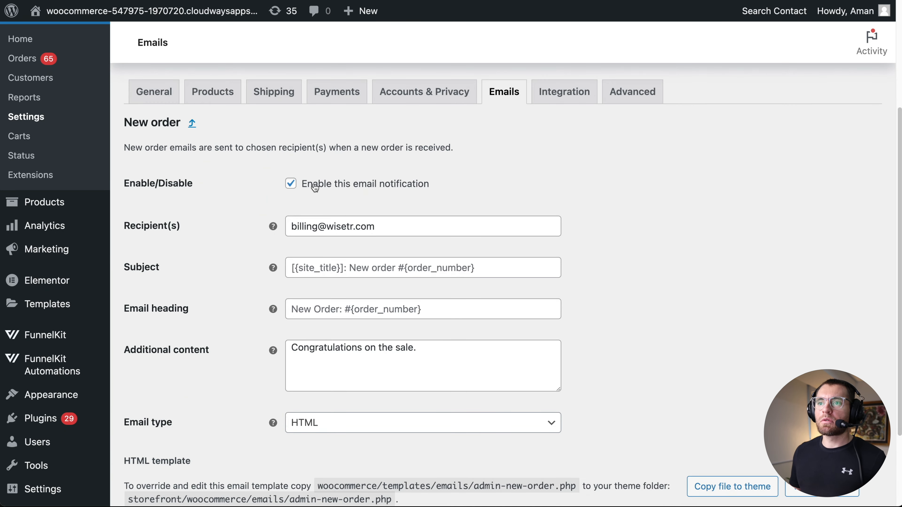
left_click(312, 185)
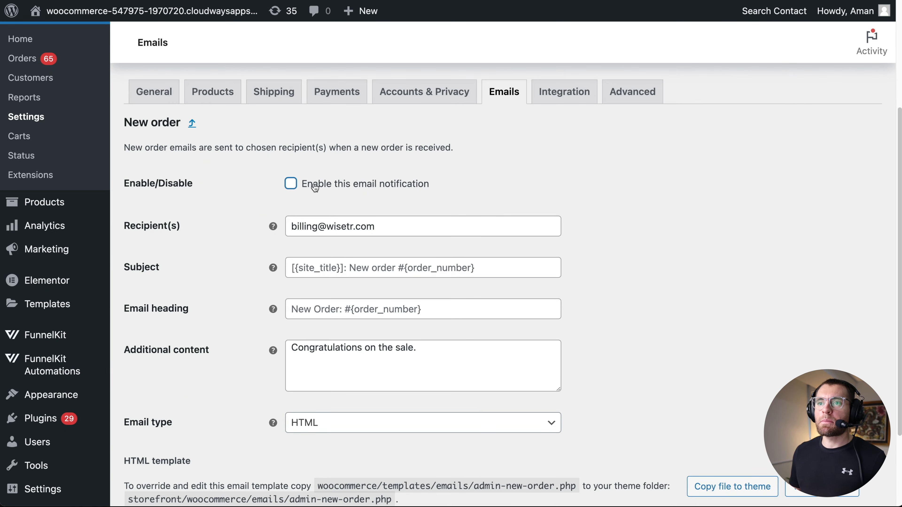
scroll(849, 249, "down", 3)
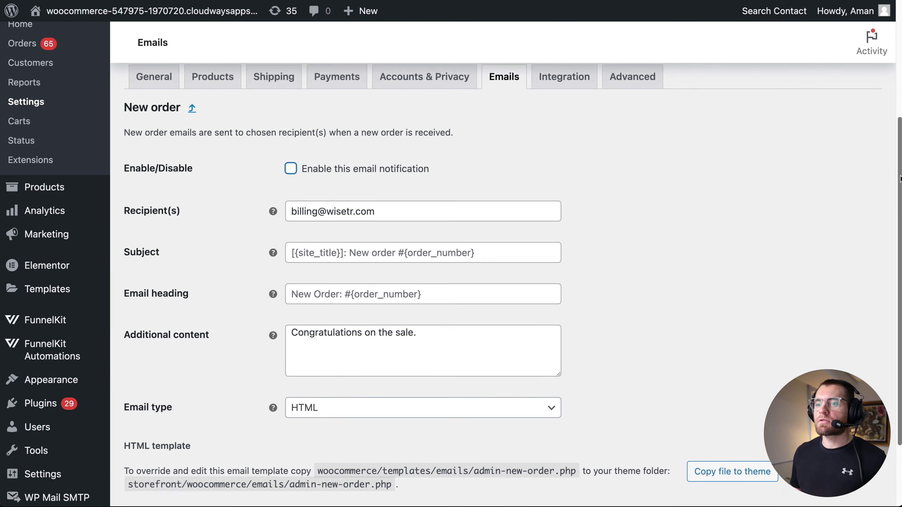
left_click(178, 433)
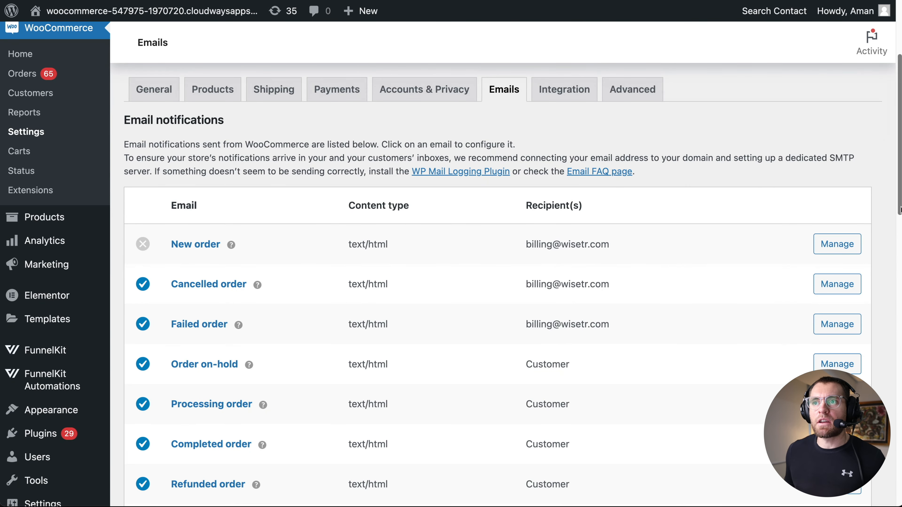
scroll(901, 209, "down", 3)
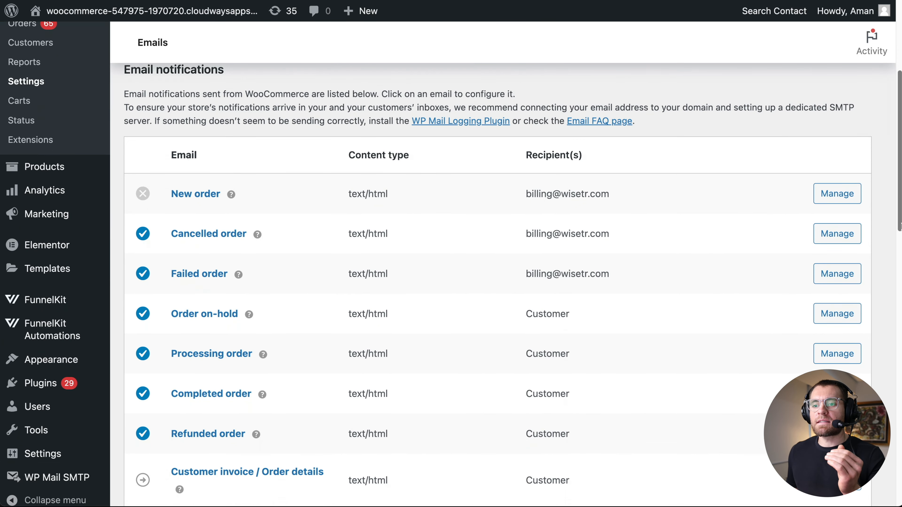
scroll(900, 209, "down", 3)
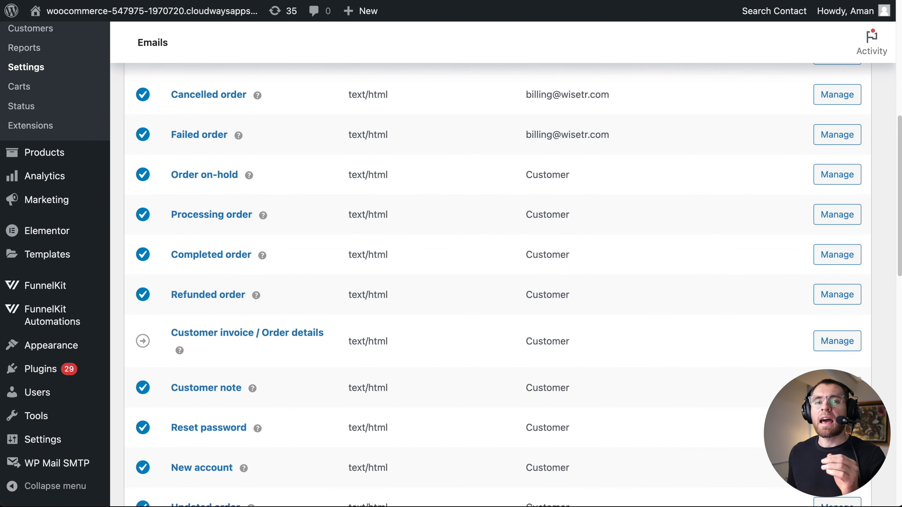